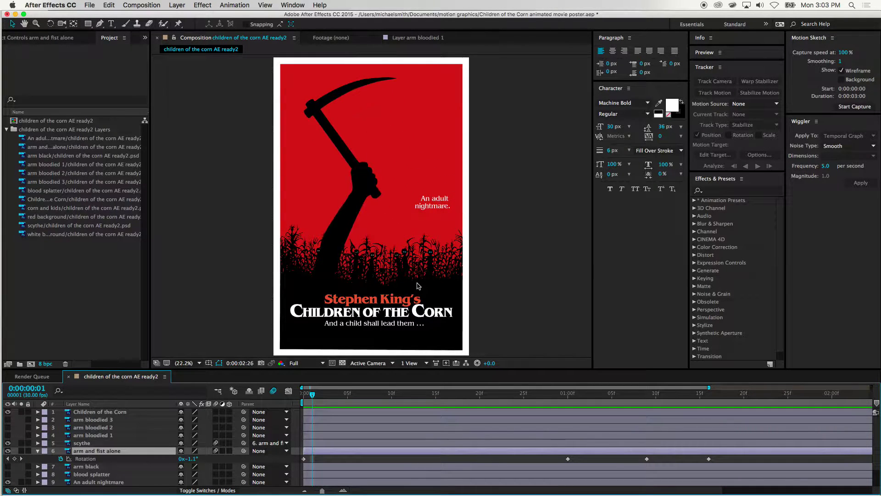
- Enable motion blur on the arm and fist alone layer and shift the scythe up and right off the fist
key(space)
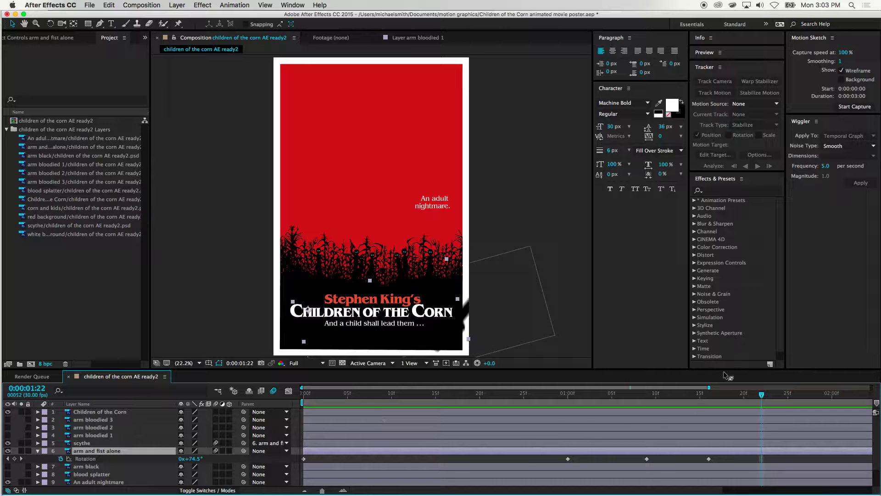
drag(761, 395, 498, 411)
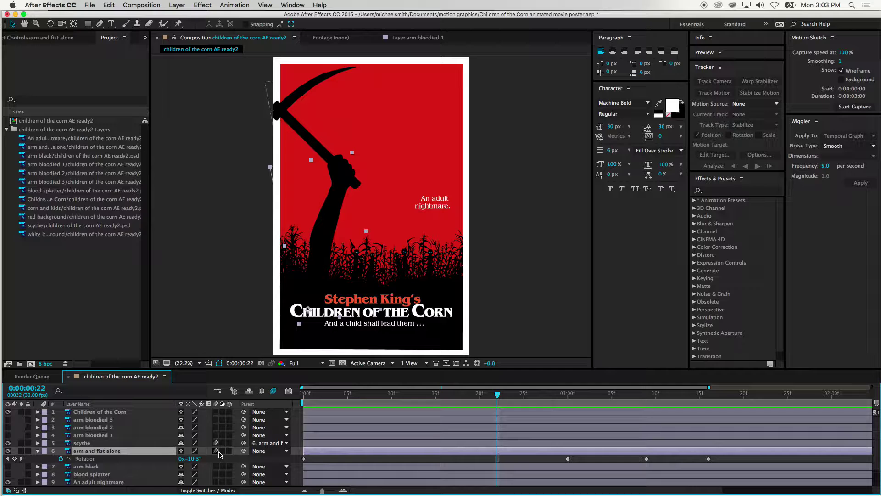
click(216, 451)
click(352, 171)
drag(306, 137, 342, 133)
- Scrub through and replay the scythe swing animation, then stop the looping preview
drag(497, 395, 434, 406)
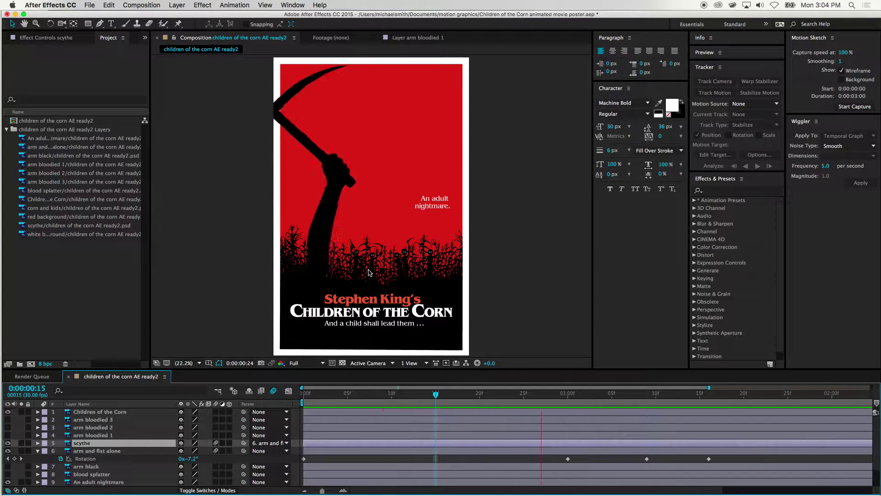
key(space)
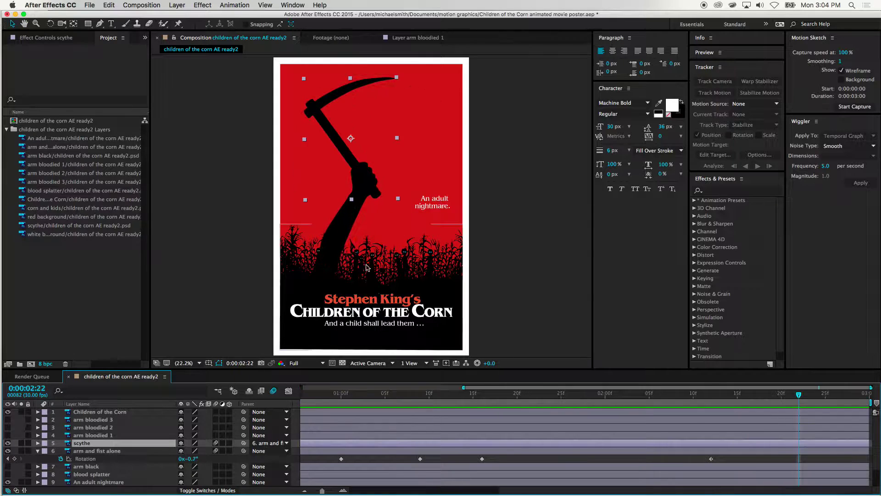
click(90, 5)
mouse_move(94, 20)
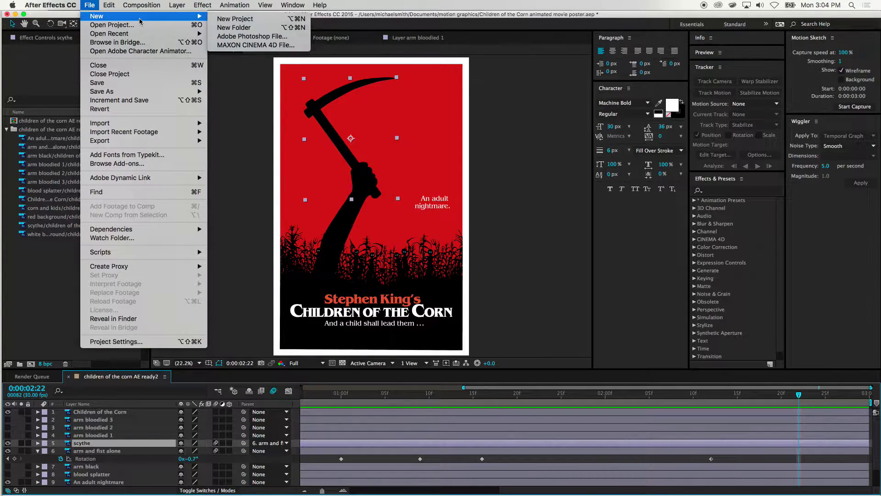
- Save and close the old project, import 'children of the corn AE ready2.psd' as a composition and open it
click(102, 75)
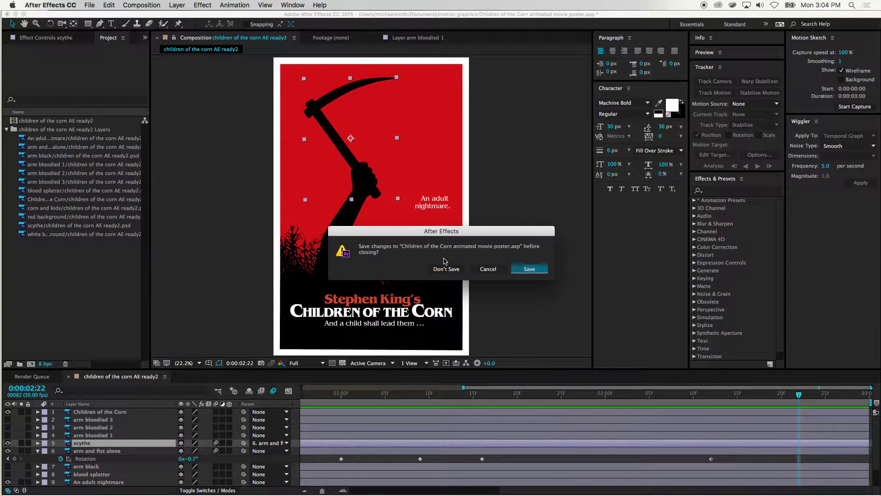
click(542, 271)
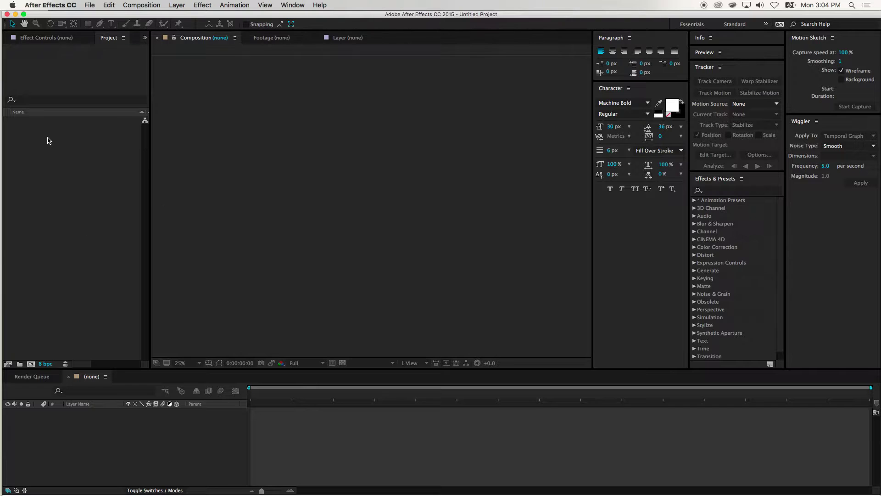
right_click(76, 210)
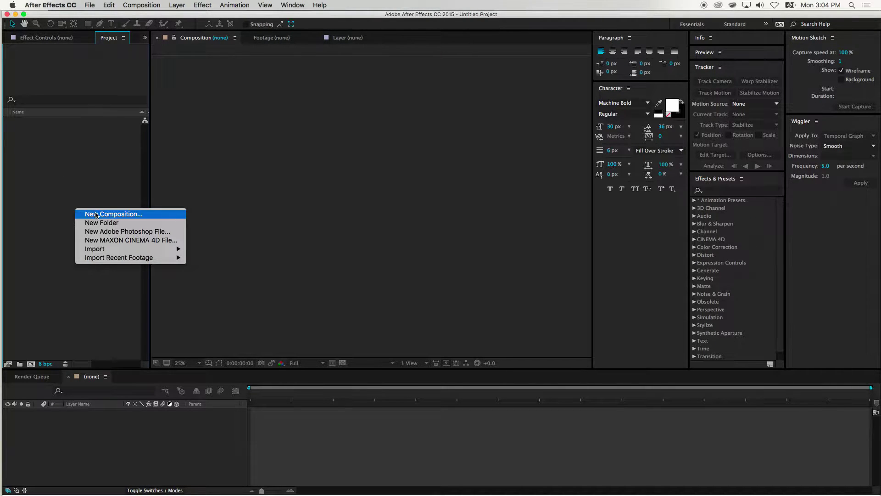
mouse_move(98, 249)
click(202, 244)
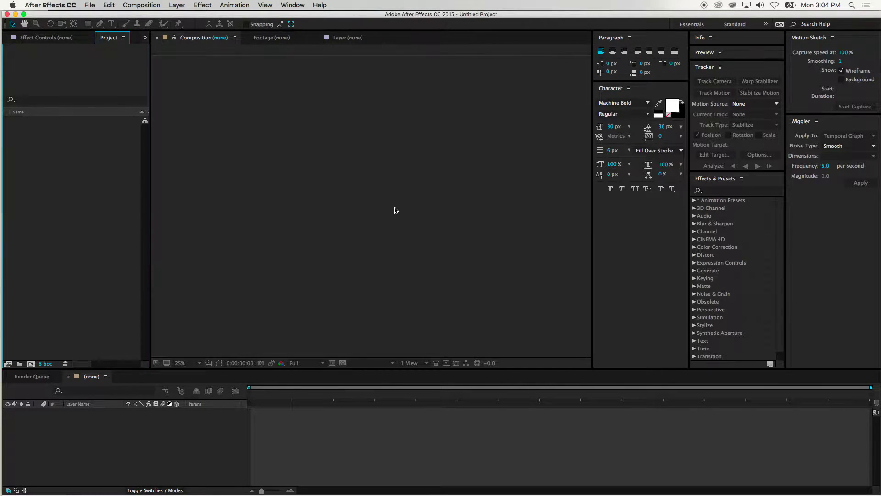
double_click(404, 212)
click(347, 65)
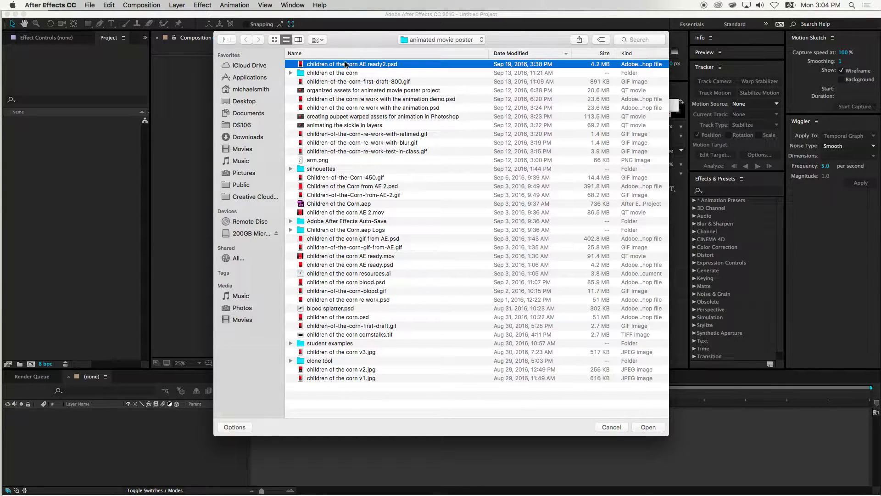
click(648, 428)
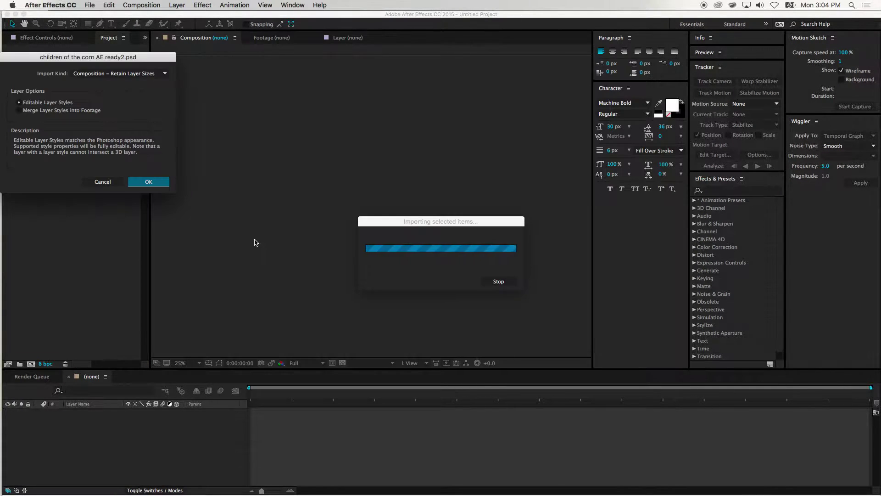
click(147, 182)
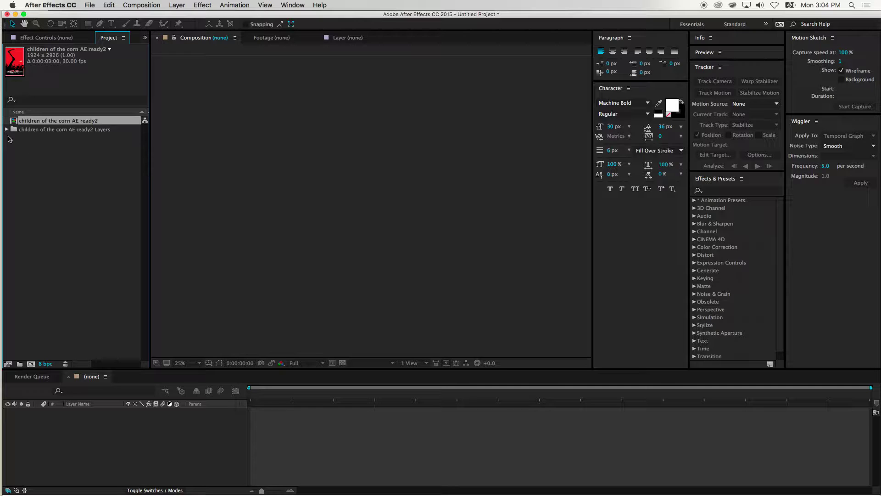
double_click(14, 122)
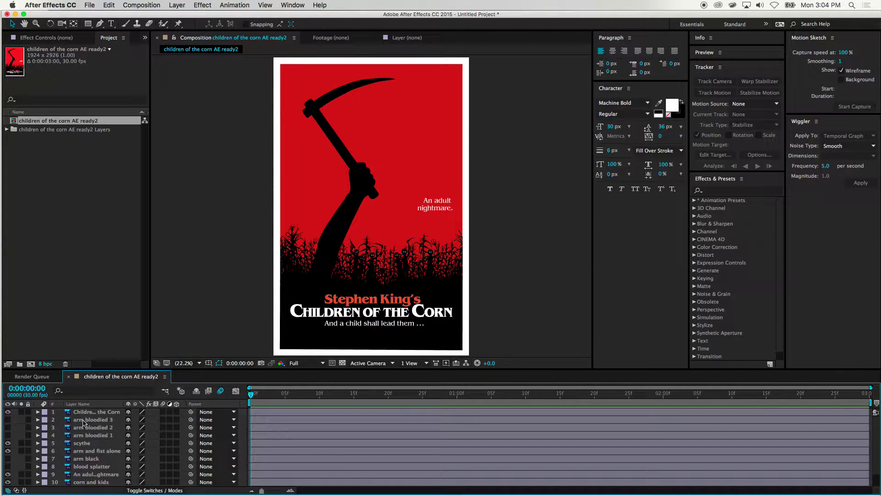
- Delete the arm bloodied 3, 2 and 1 layers plus the scythe and arm and fist alone layers
click(66, 423)
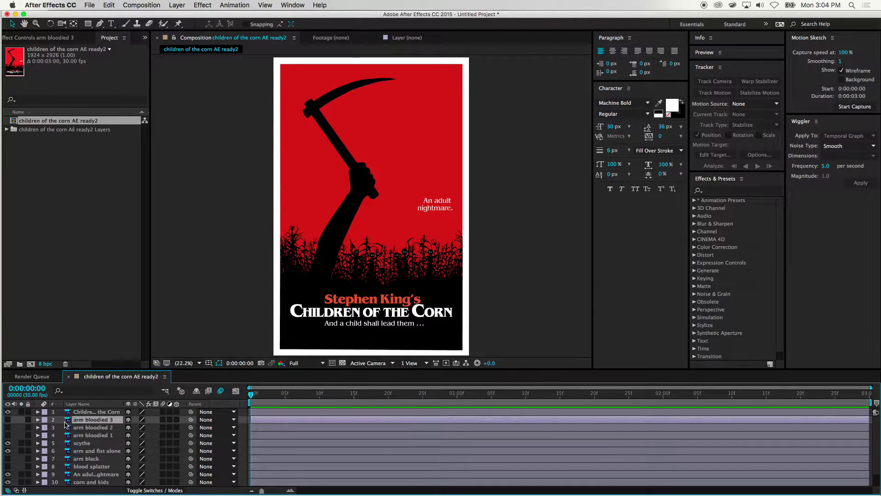
shift+click(101, 436)
key(Delete)
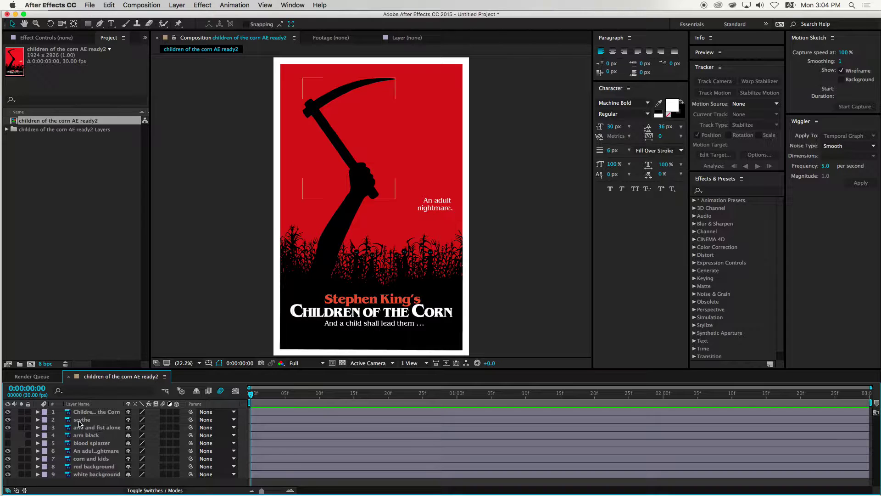
click(85, 420)
shift+click(89, 427)
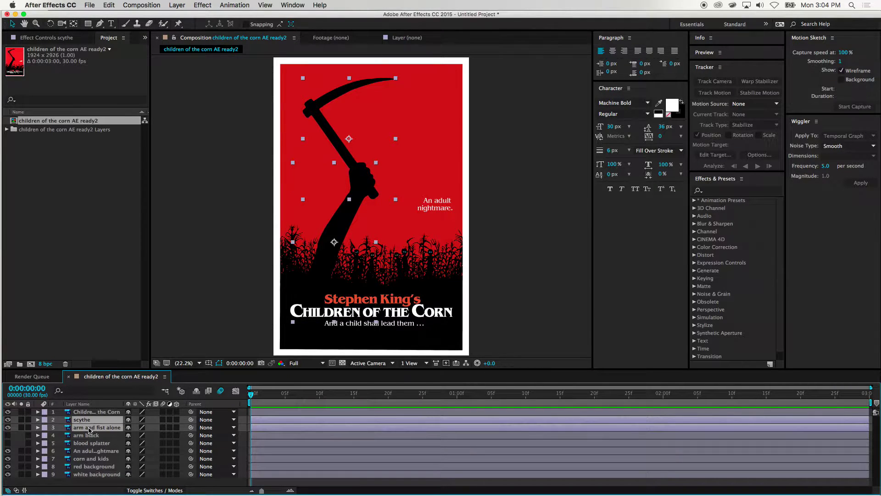
key(Delete)
- Make arm black visible, delete the blood splatter layer and select arm black
click(8, 420)
click(88, 430)
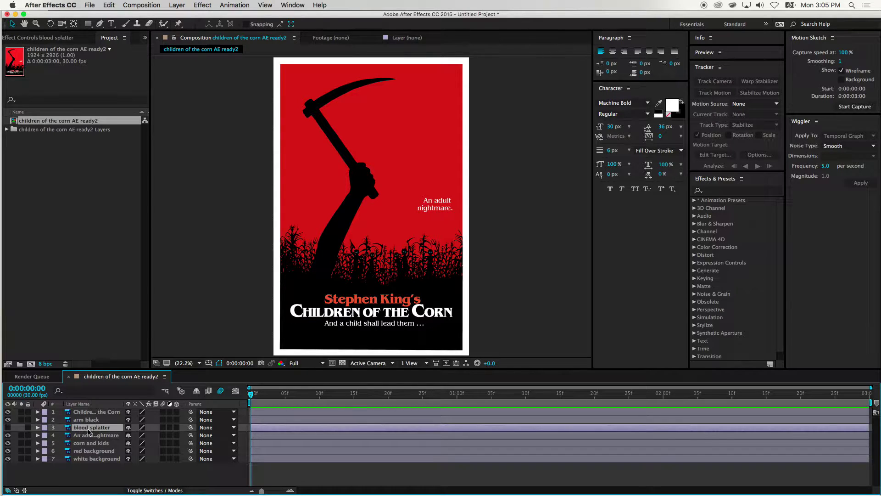
key(Delete)
click(366, 170)
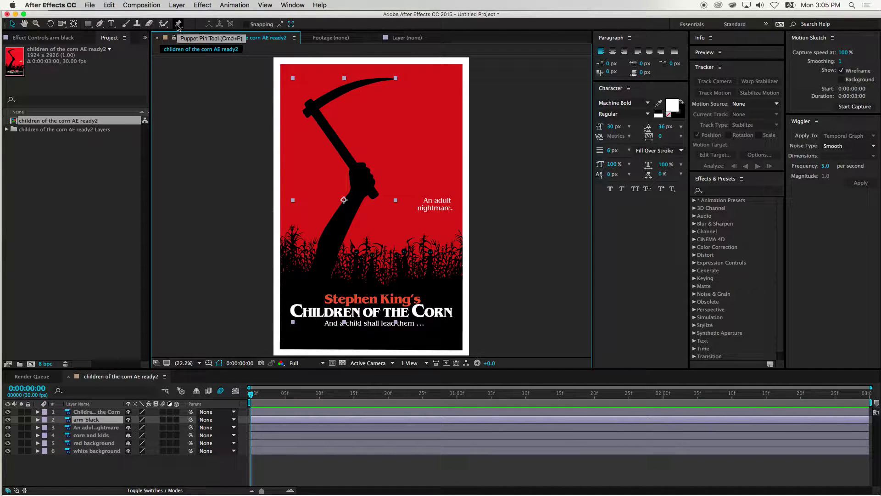
- Save the project as 'children of the corn poster with puppet pins'
key(super+s)
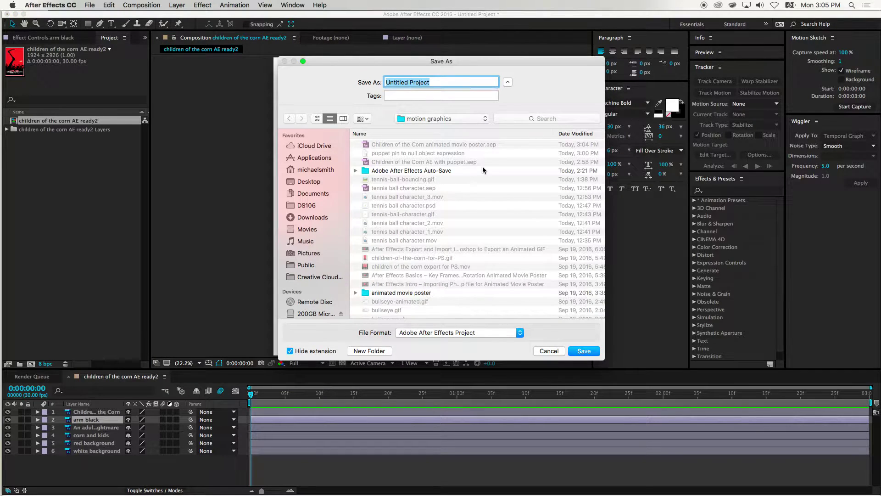
text(children of the corn poster wit)
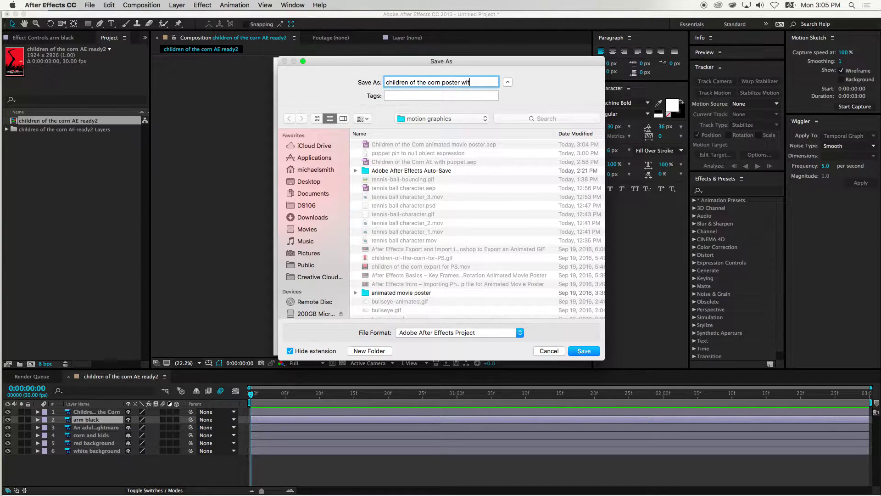
text(h puppet pins)
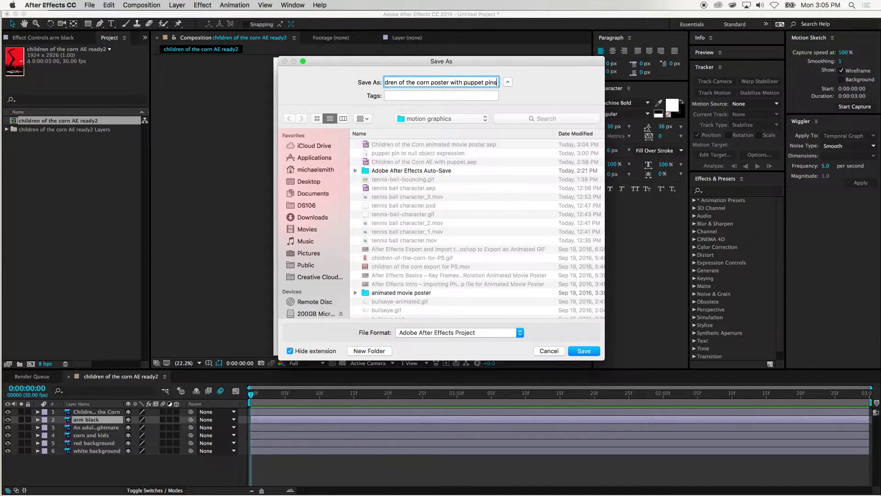
key(Return)
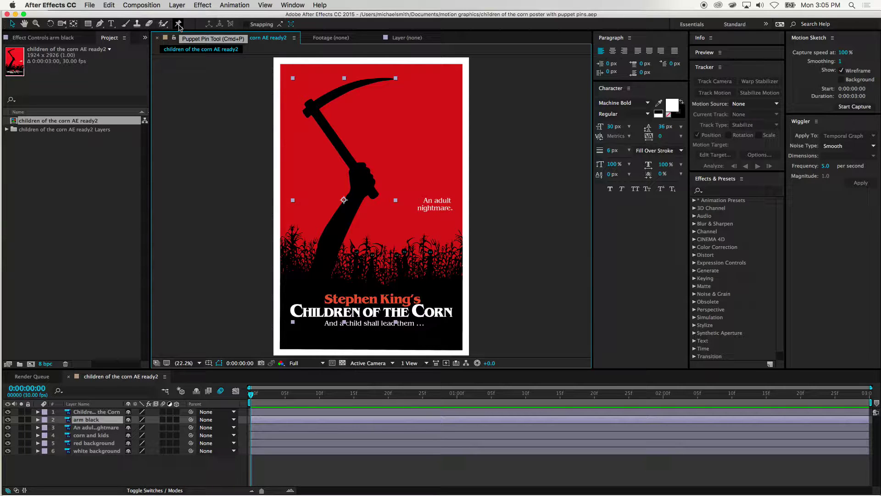
- Hide the corn and kids and title layers, then place a puppet pin at the black arm's base
click(179, 24)
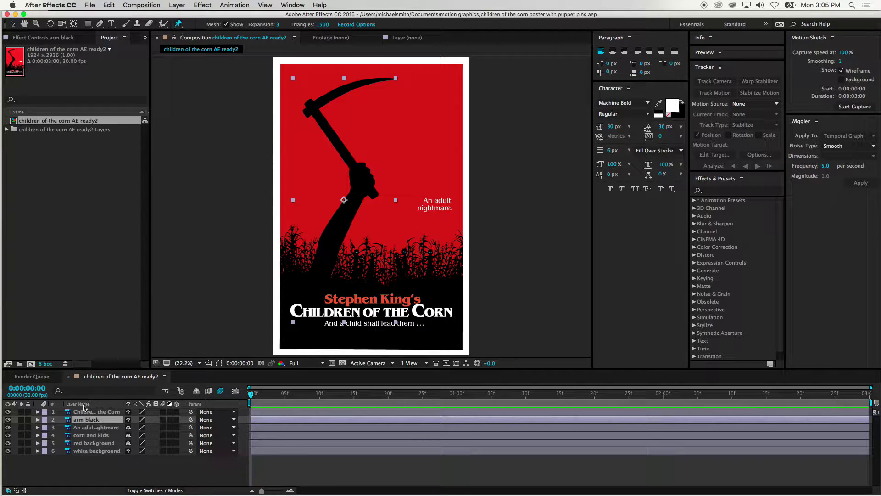
click(114, 391)
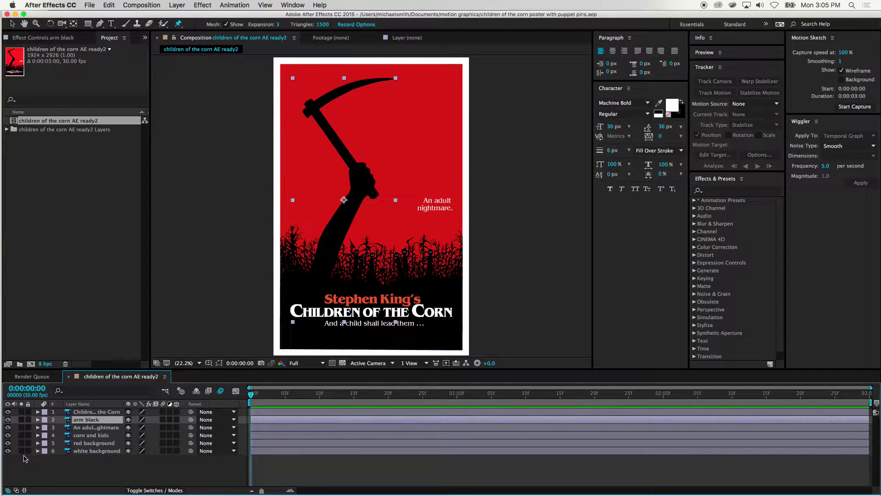
click(8, 436)
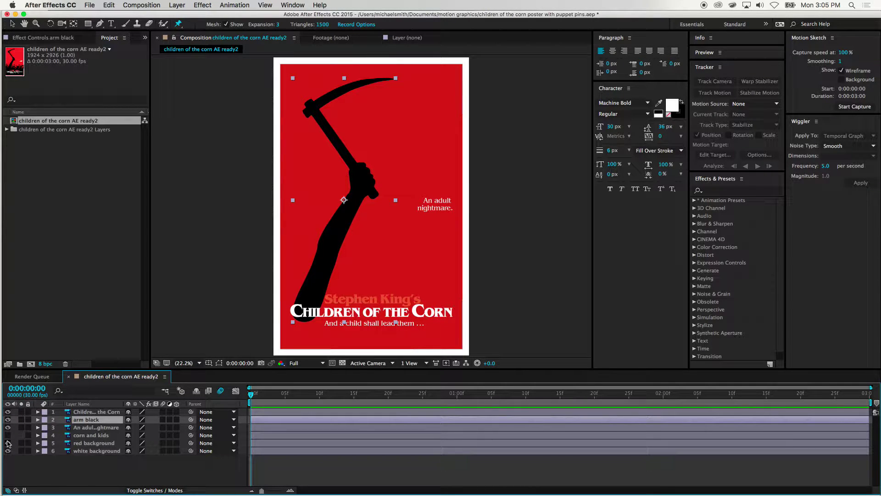
click(8, 412)
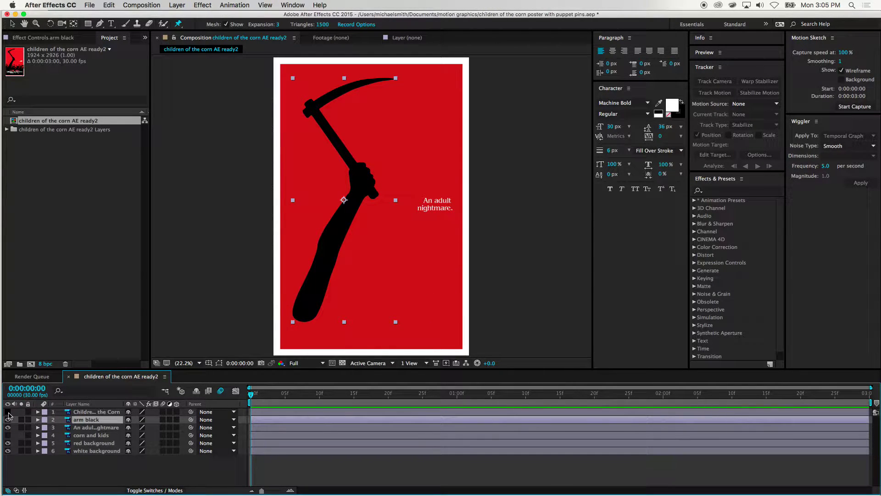
click(306, 309)
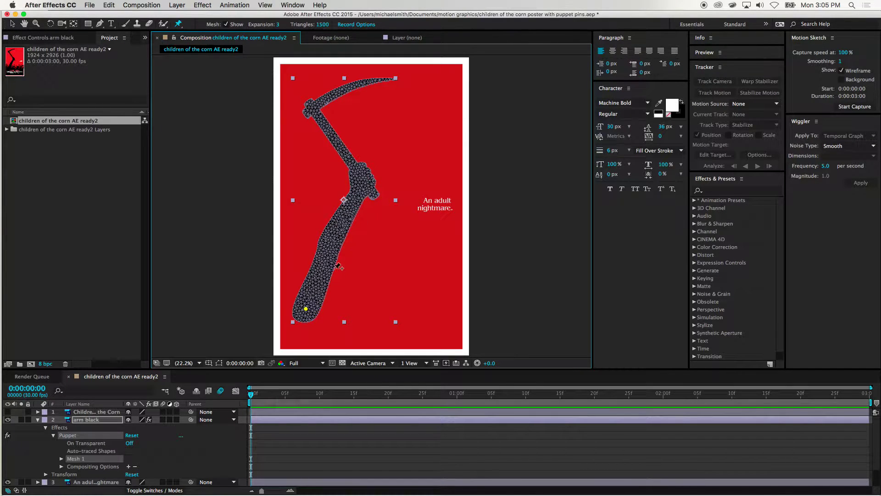
- Add puppet pins partway up the arm and on the hand, testing and undoing a hand-pin drag
click(326, 254)
click(358, 192)
drag(359, 194, 334, 191)
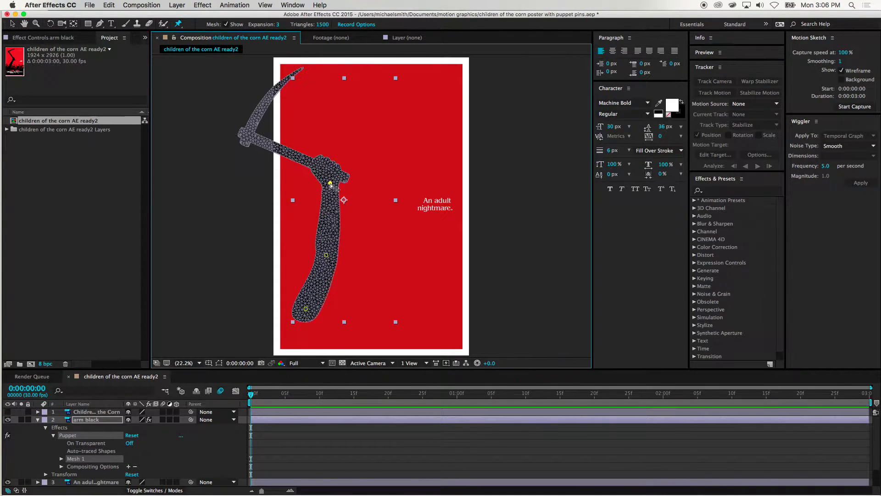
key(super+z)
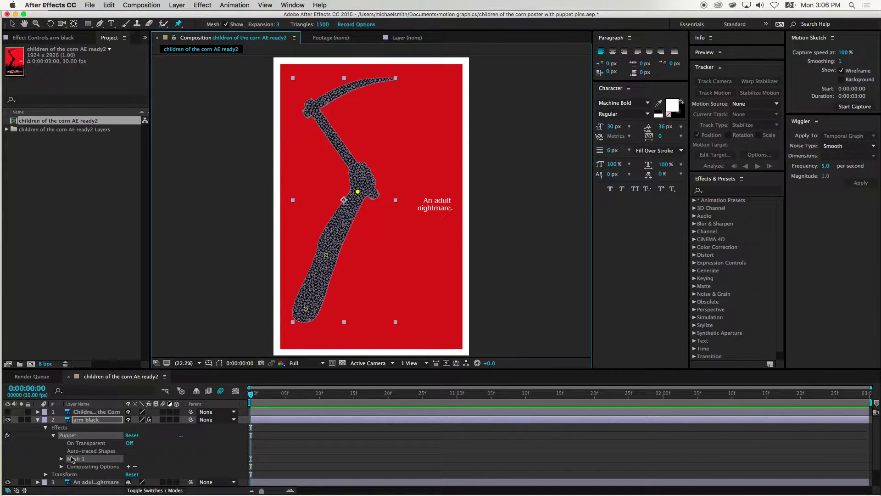
- Expand Mesh 1 to show its 1500 triangles and 3.0 expansion
click(61, 458)
scroll(102, 461, down, 3)
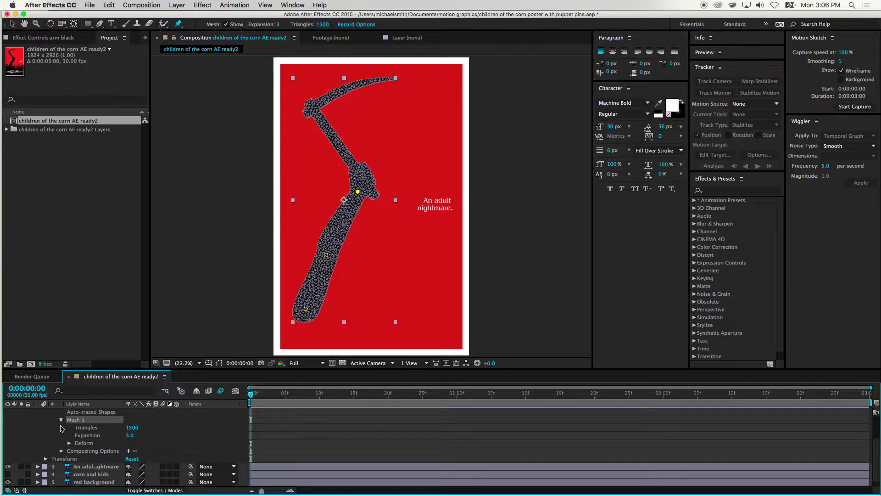
scroll(77, 447, up, 2)
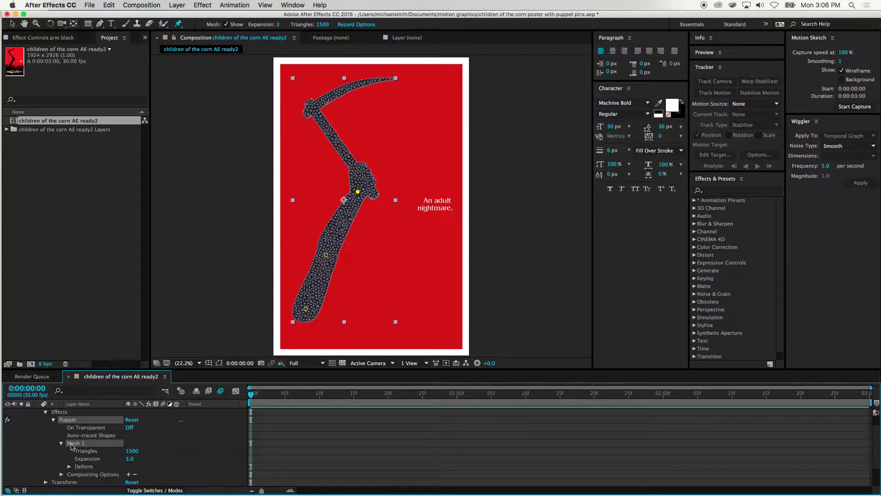
scroll(85, 463, down, 2)
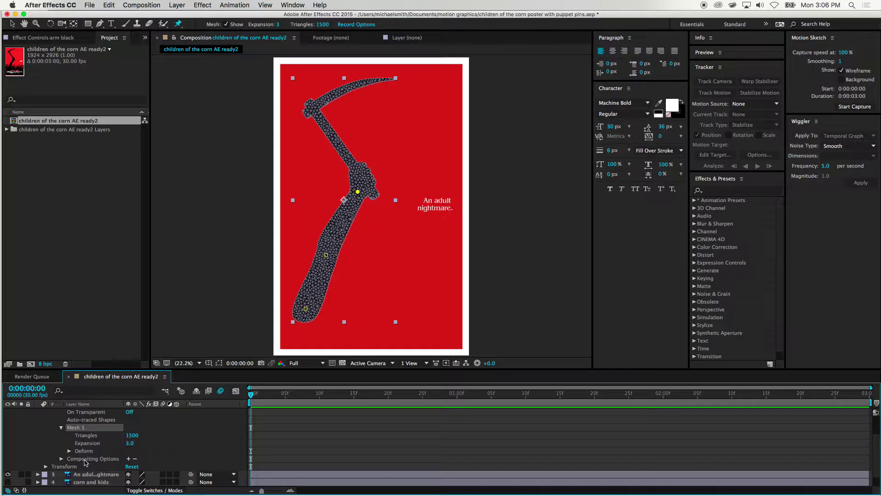
- Expand the Deform group and identify Puppet Pins 1, 2 and 3 on the arm
click(70, 451)
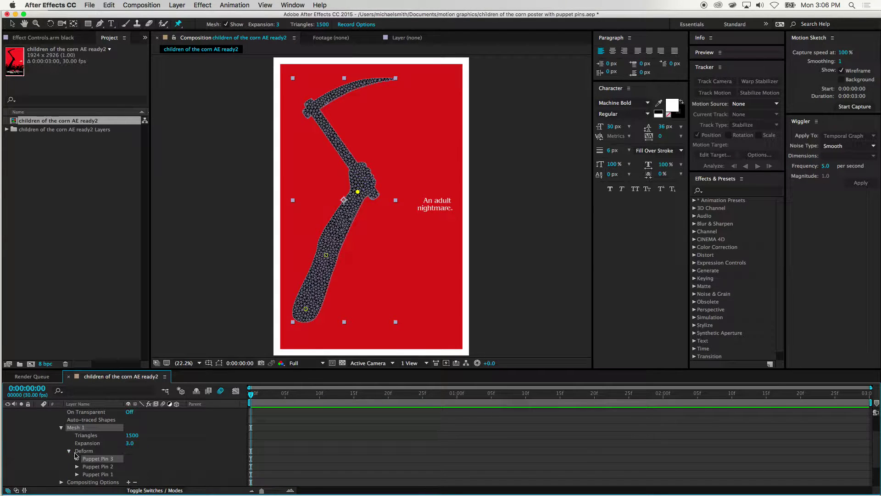
click(102, 475)
click(95, 467)
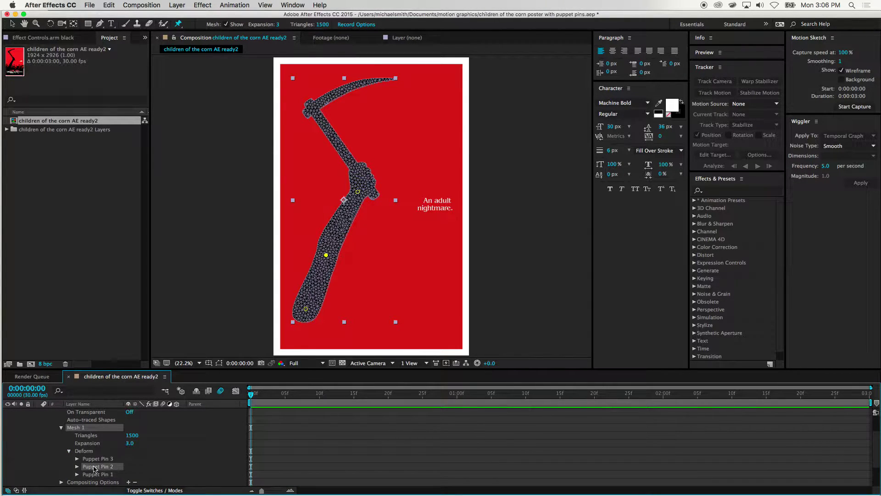
click(99, 459)
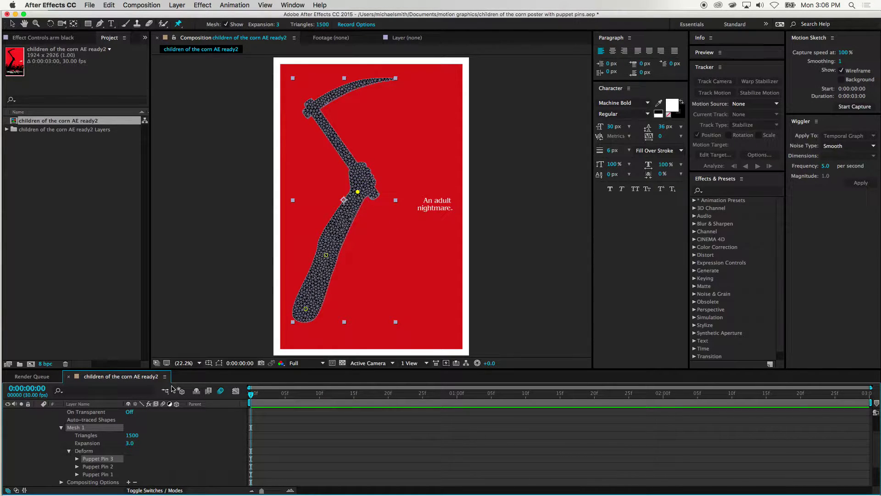
- Rename Puppet Pins 1, 2 and 3 to shoulder, elbow and wrist
click(106, 474)
click(100, 474)
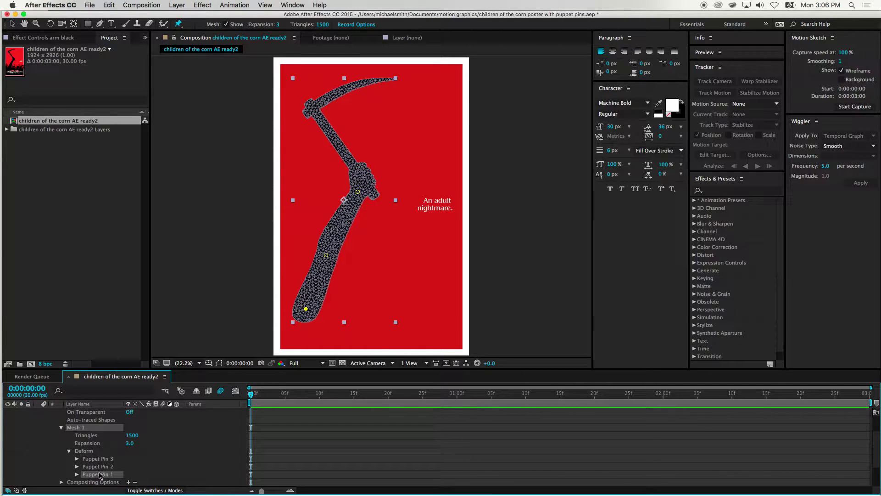
key(Return)
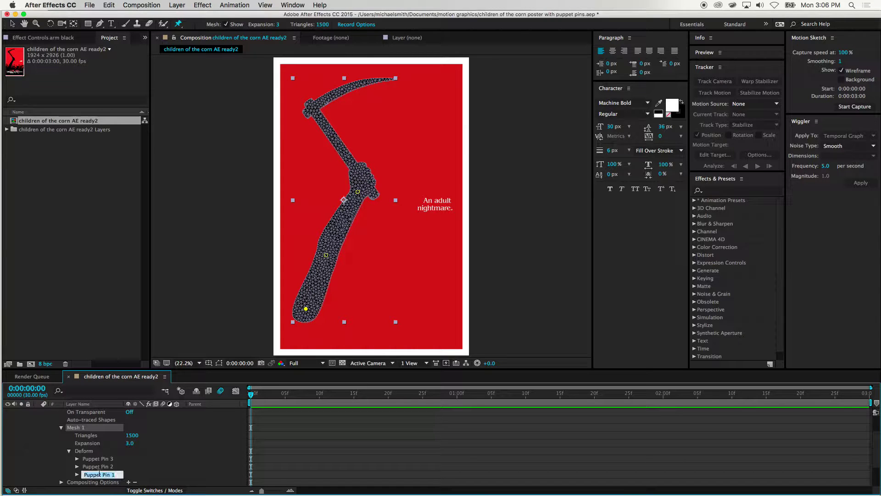
key(Return)
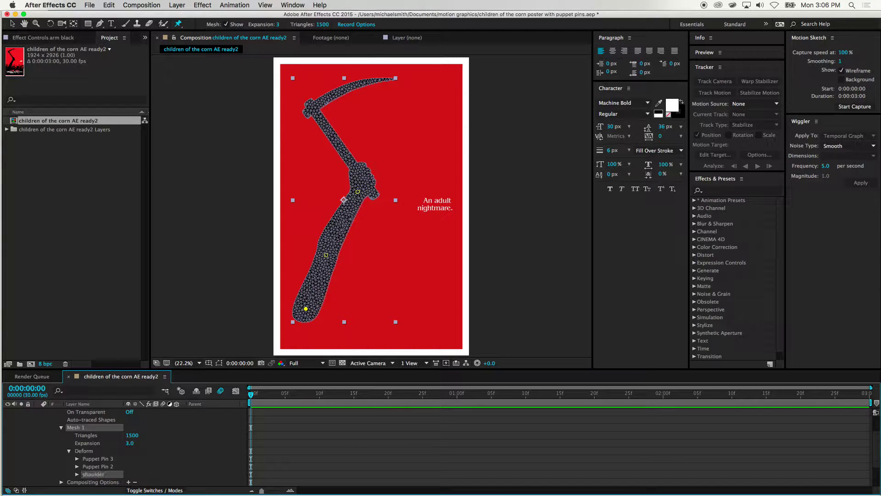
click(103, 466)
key(Return)
text(elbo)
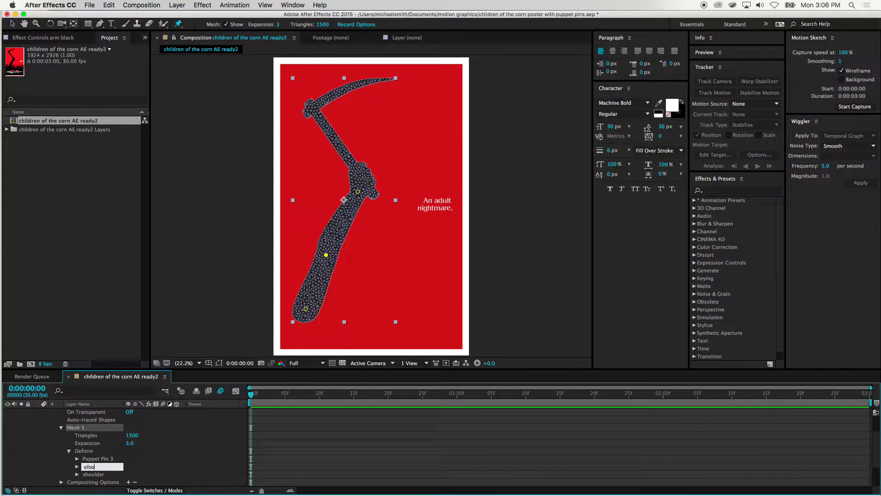
text(w)
key(Return)
click(106, 459)
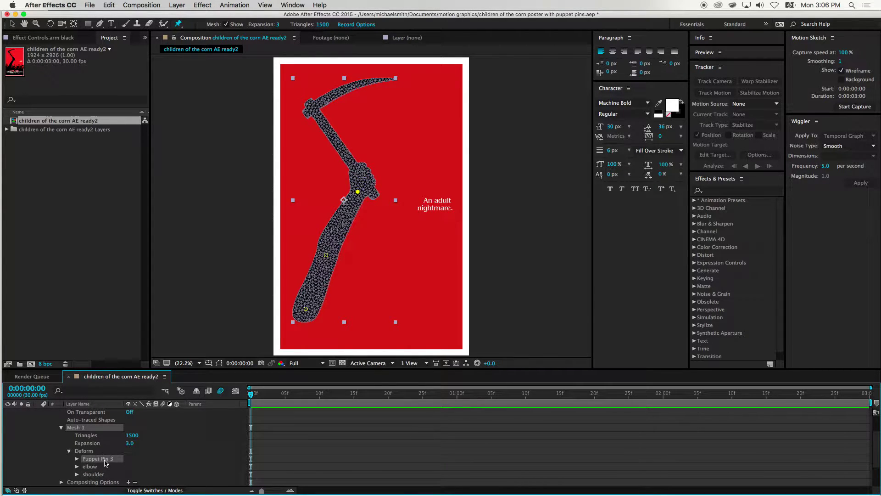
key(Return)
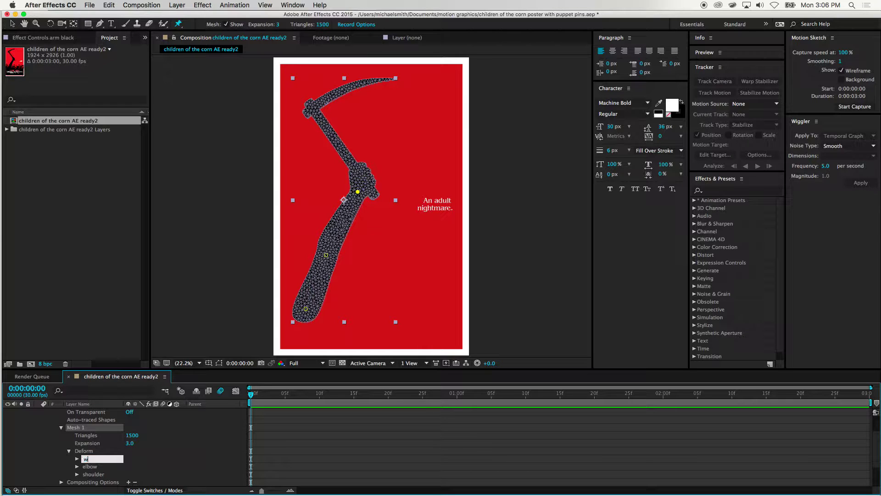
text(wrist)
key(Return)
- Show the corn and kids layer again, leaving the title layer hidden
scroll(90, 452, up, 2)
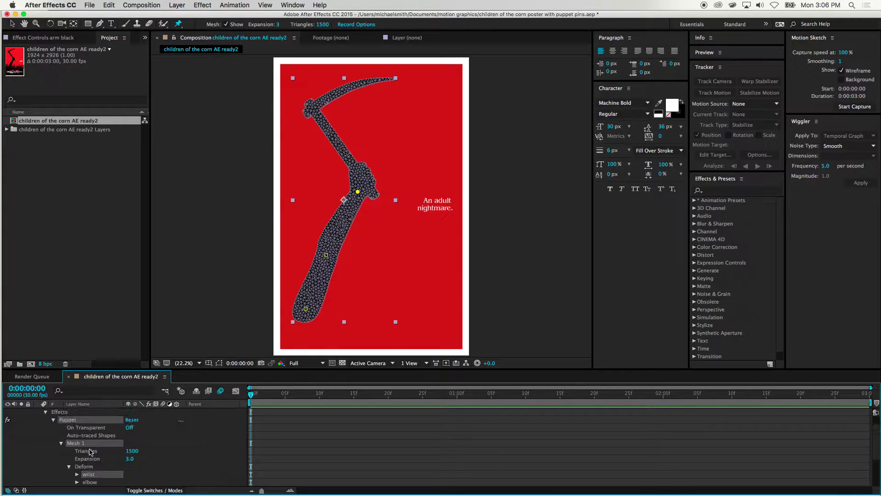
scroll(177, 445, down, 5)
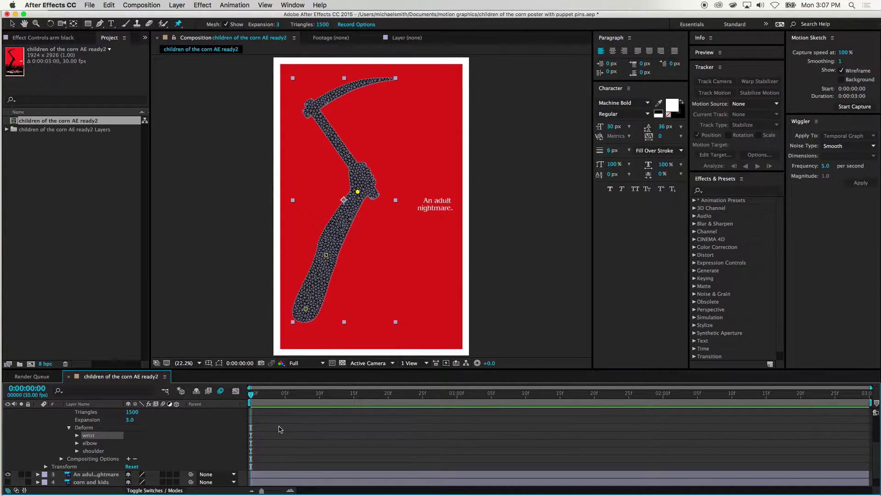
scroll(146, 444, down, 2)
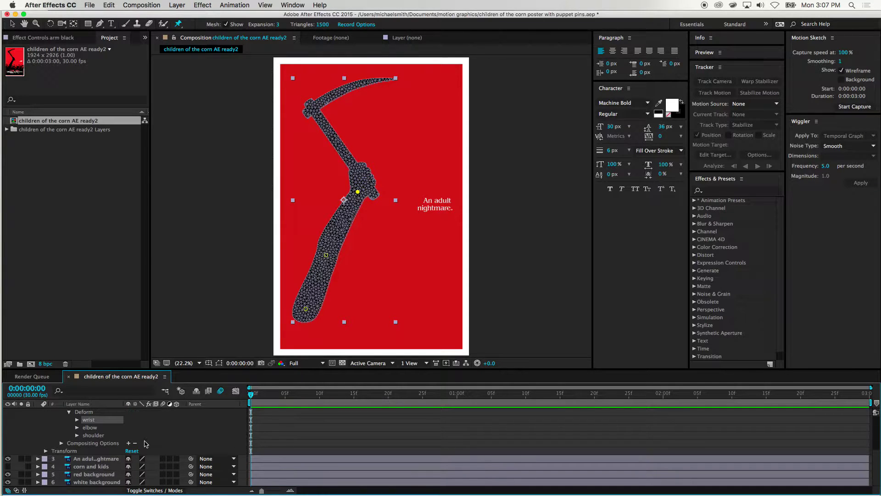
click(8, 467)
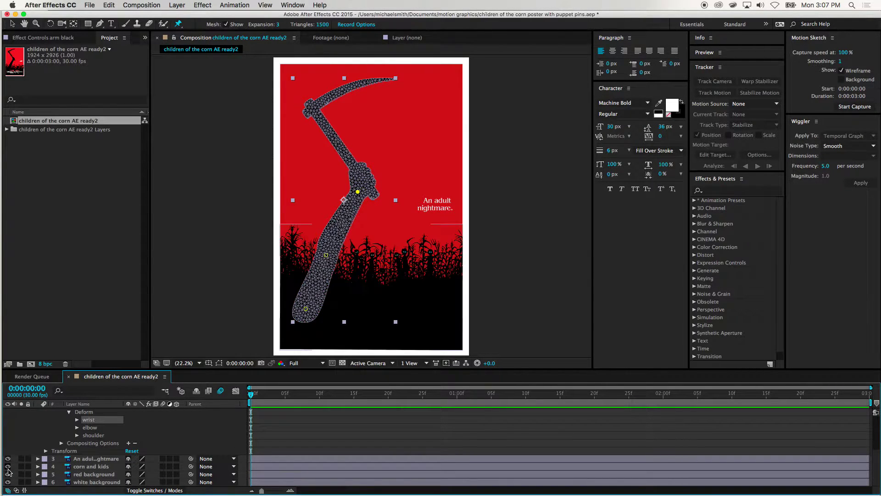
scroll(13, 468, up, 9)
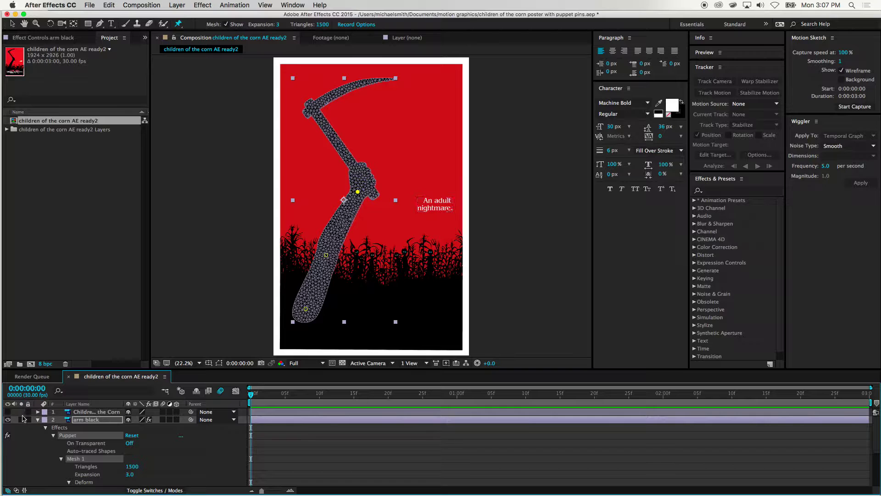
click(7, 412)
click(8, 412)
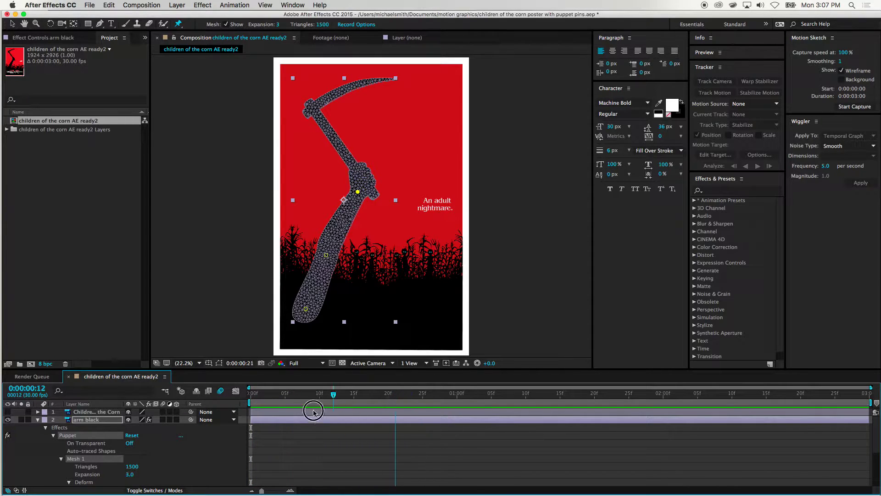
- Scrub to the one-second mark and return to the composition start
drag(251, 411, 458, 413)
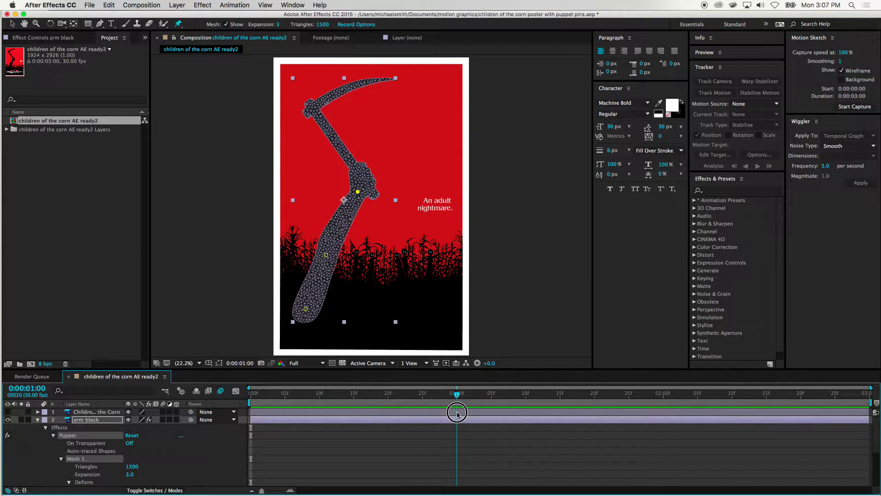
key(Home)
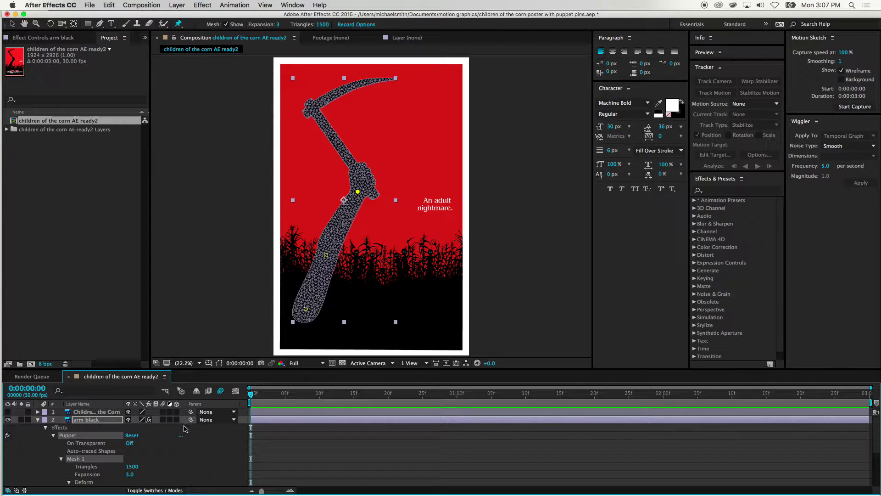
scroll(112, 463, down, 1)
scroll(112, 464, down, 3)
- Reveal the Position properties of the wrist, elbow and shoulder pins at frame 0
click(77, 459)
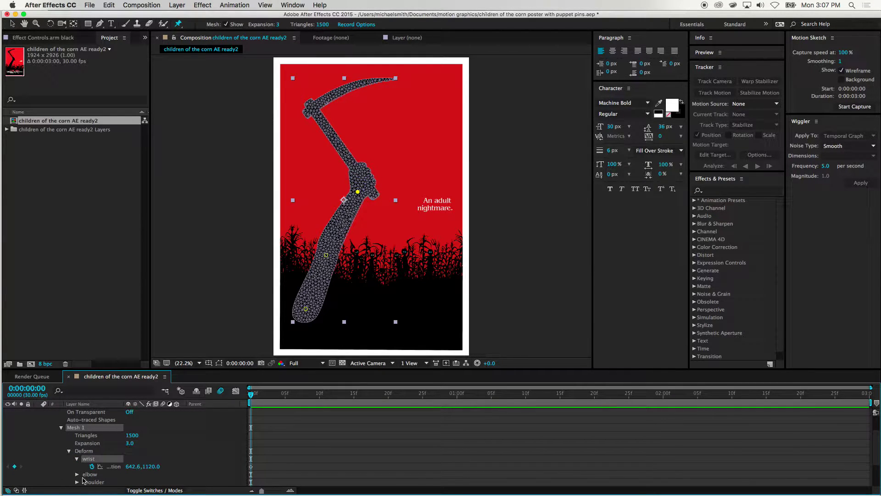
click(77, 474)
scroll(40, 477, down, 1)
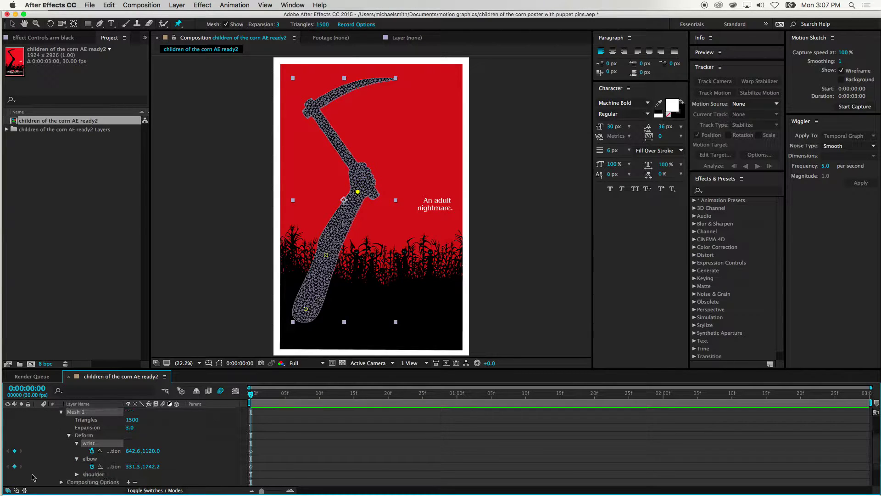
click(76, 474)
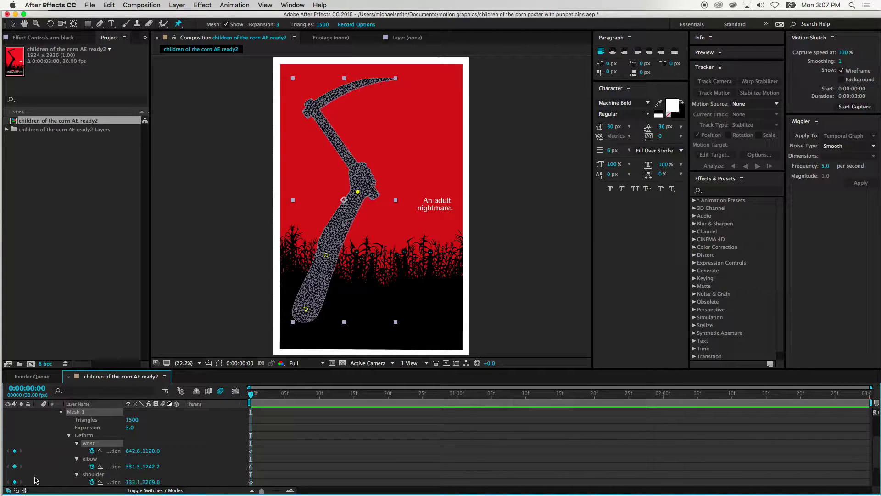
drag(252, 397, 292, 400)
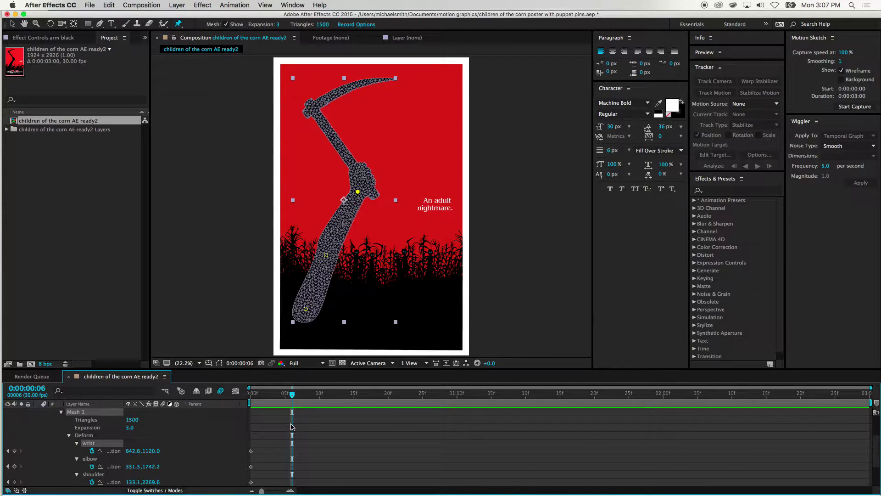
drag(273, 398, 234, 402)
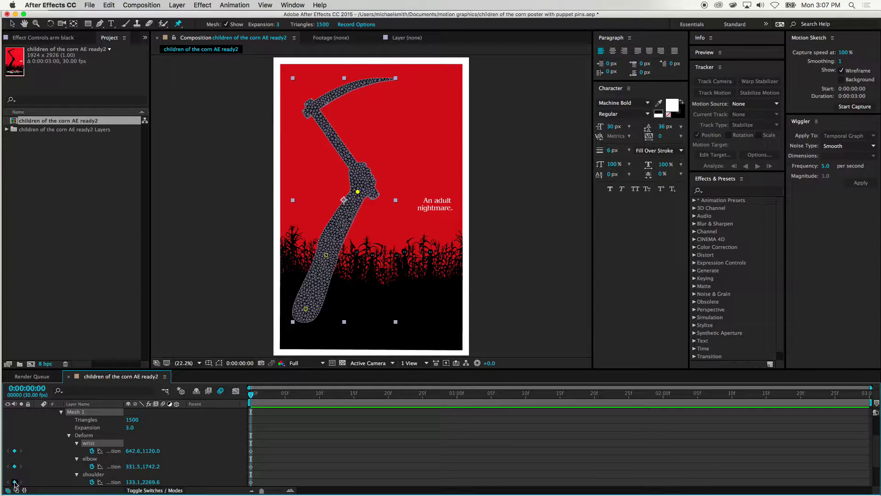
- At frame 25, drag the wrist, elbow and shoulder pins left to bend the scythe arm back
drag(257, 395, 425, 411)
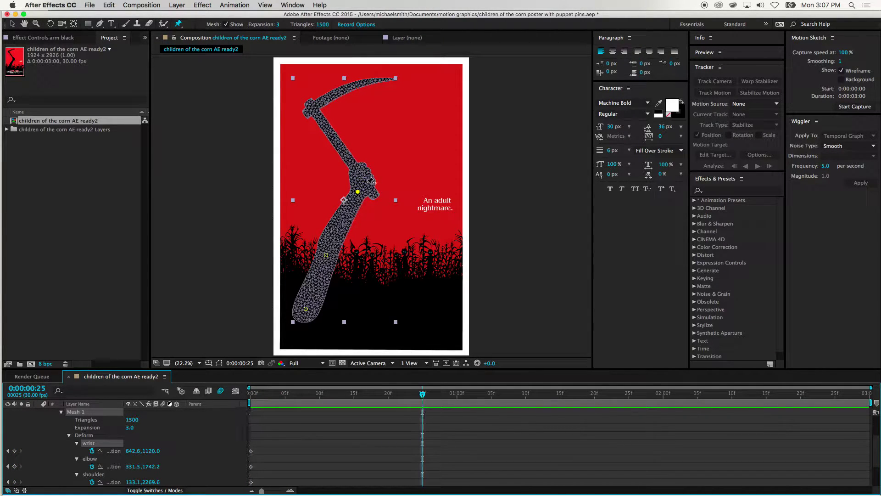
drag(357, 192, 344, 189)
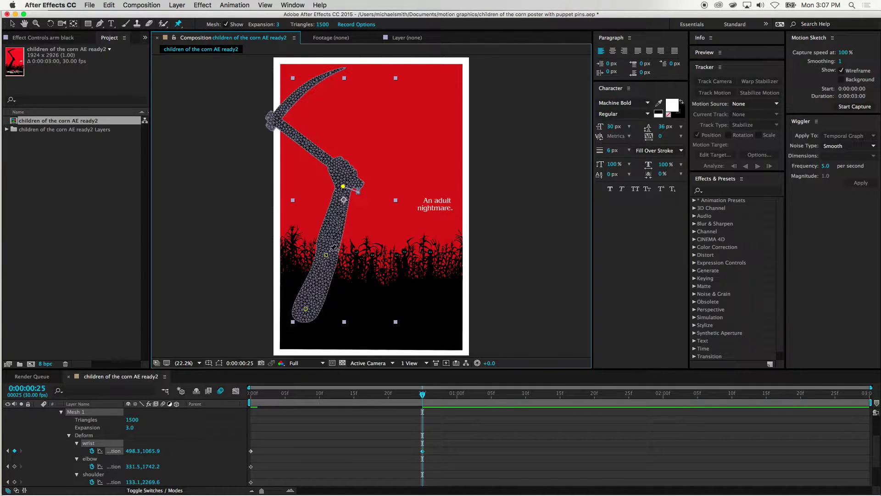
drag(326, 256, 321, 254)
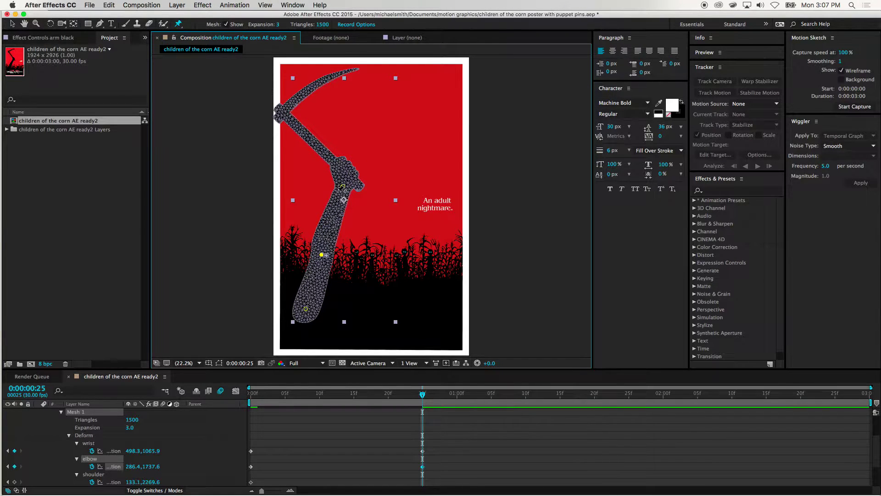
drag(342, 190, 333, 189)
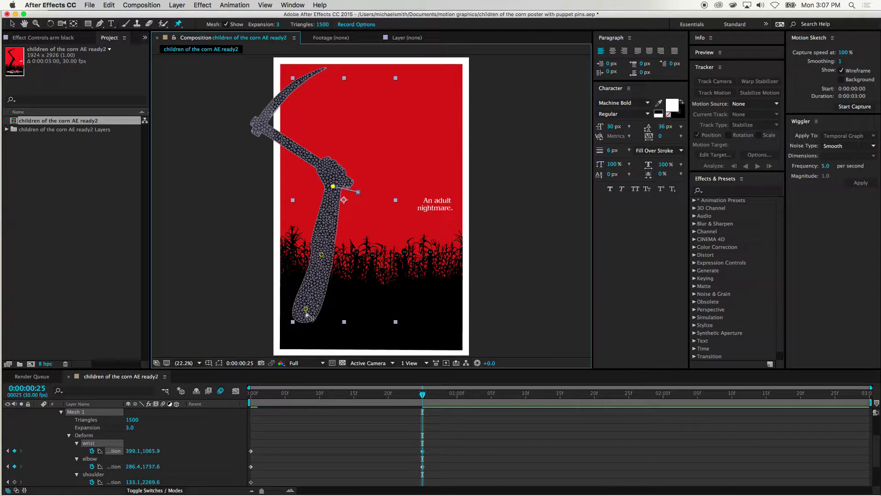
drag(306, 310, 305, 311)
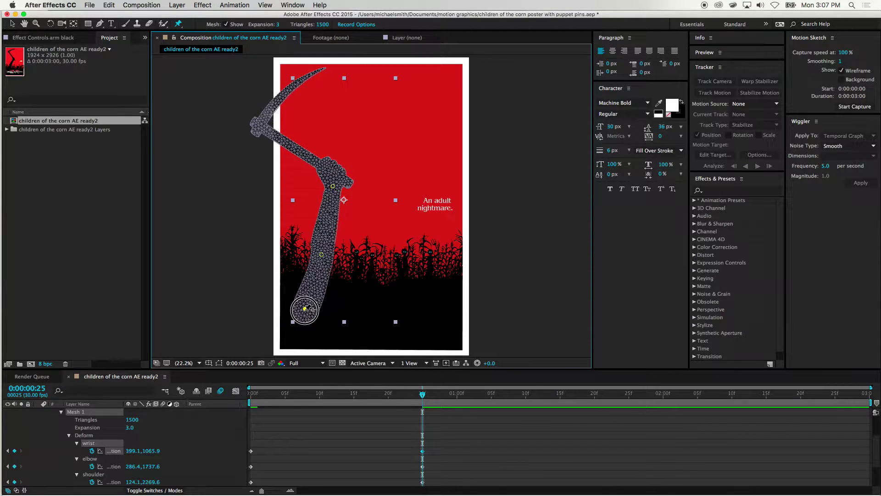
drag(333, 187, 329, 186)
drag(422, 395, 209, 396)
- Preview the swing, then at 0:00:01:05 drag the wrist and elbow pins to swing the scythe right
key(space)
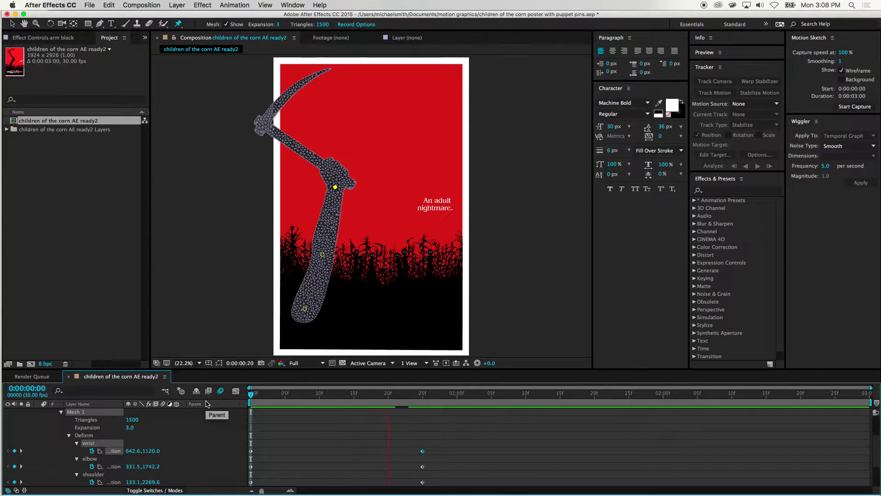
key(space)
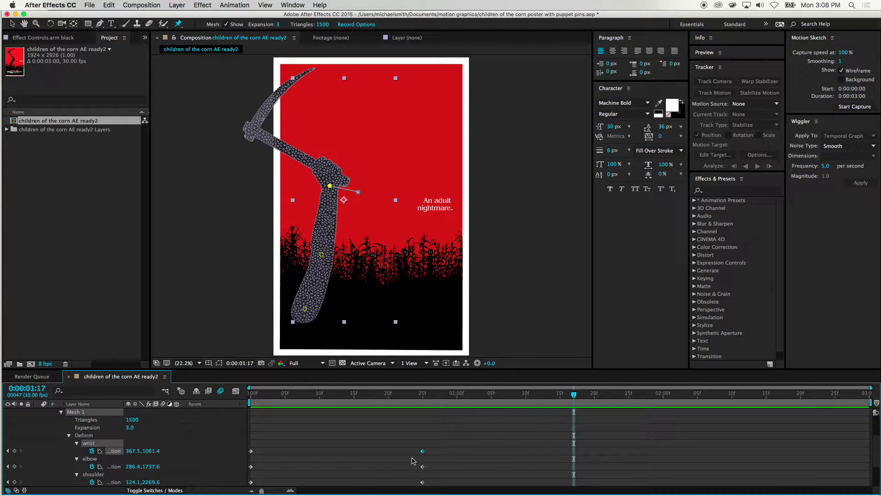
drag(574, 395, 490, 449)
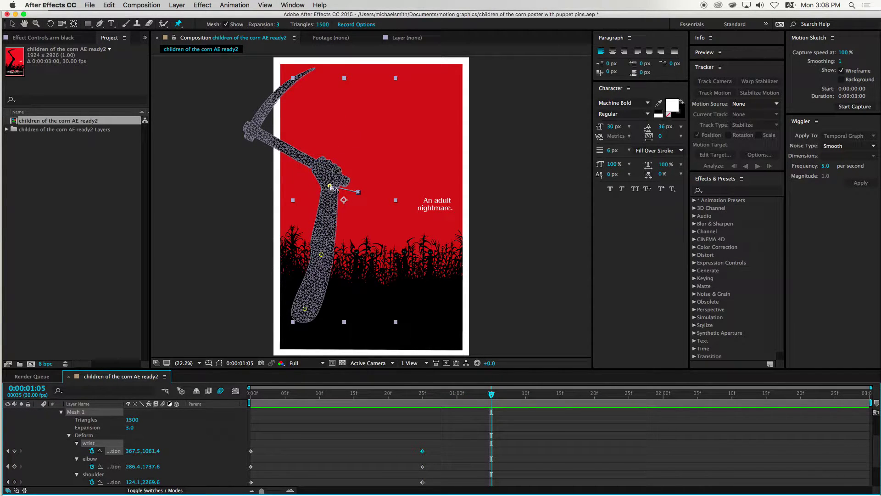
drag(330, 187, 387, 219)
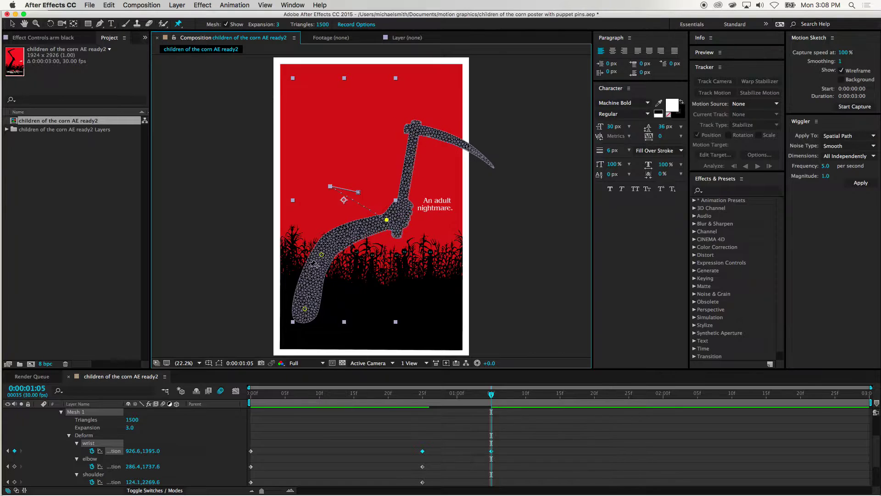
drag(322, 255, 352, 288)
drag(387, 219, 432, 276)
drag(352, 288, 361, 307)
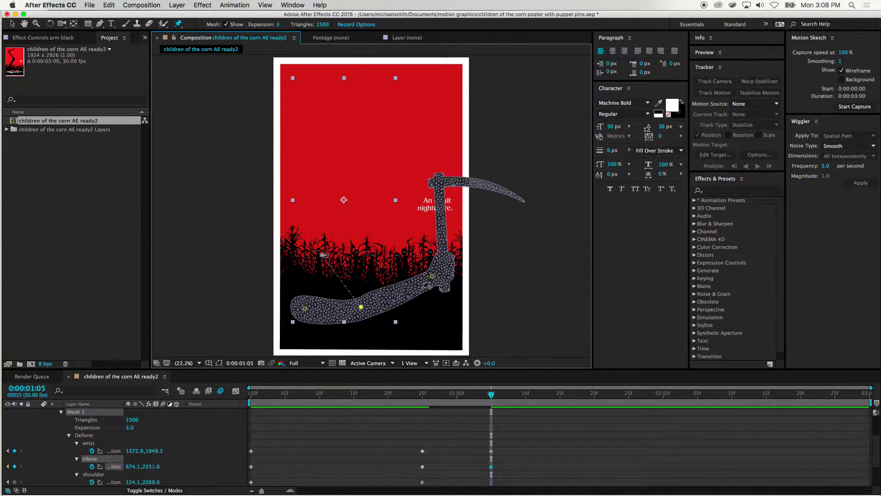
- Lower the wrist below the poster's bottom edge and the elbow down-left, then return to frame 0
drag(434, 282, 443, 333)
drag(359, 309, 364, 341)
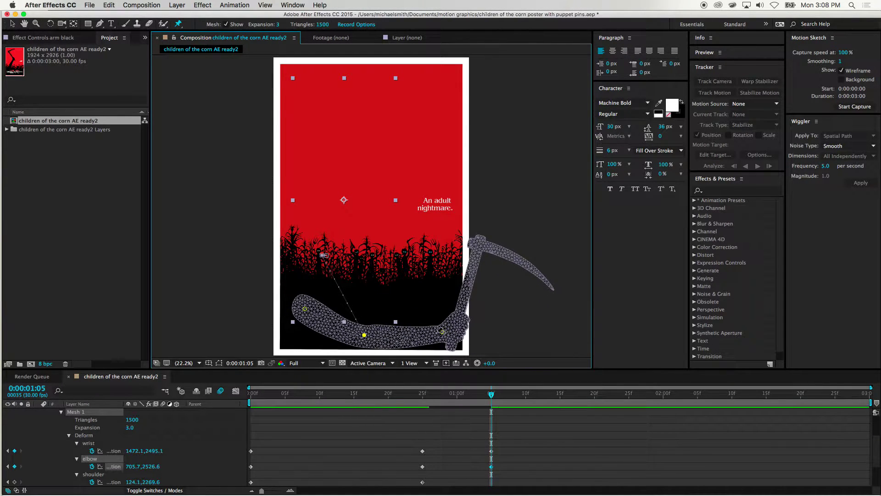
drag(443, 335, 434, 368)
drag(366, 336, 358, 349)
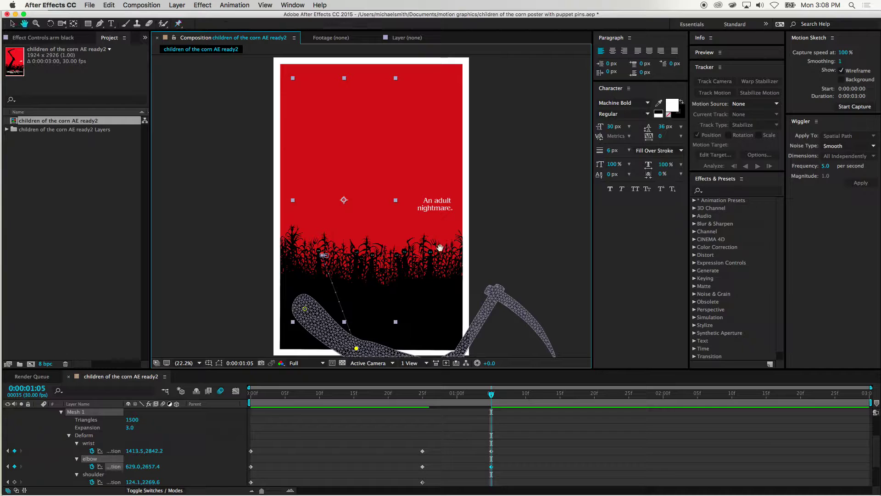
scroll(447, 245, down, 5)
drag(437, 296, 425, 314)
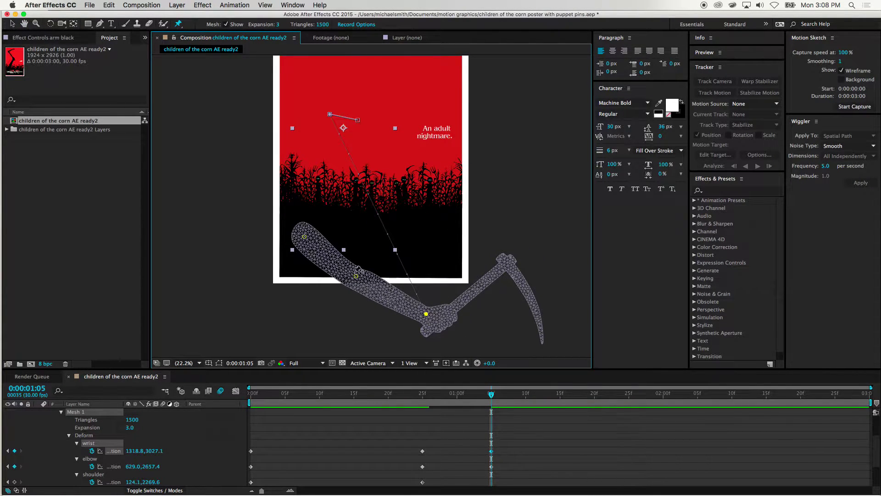
mouse_move(356, 277)
mouse_down()
mouse_move(342, 269)
mouse_move(349, 286)
mouse_up()
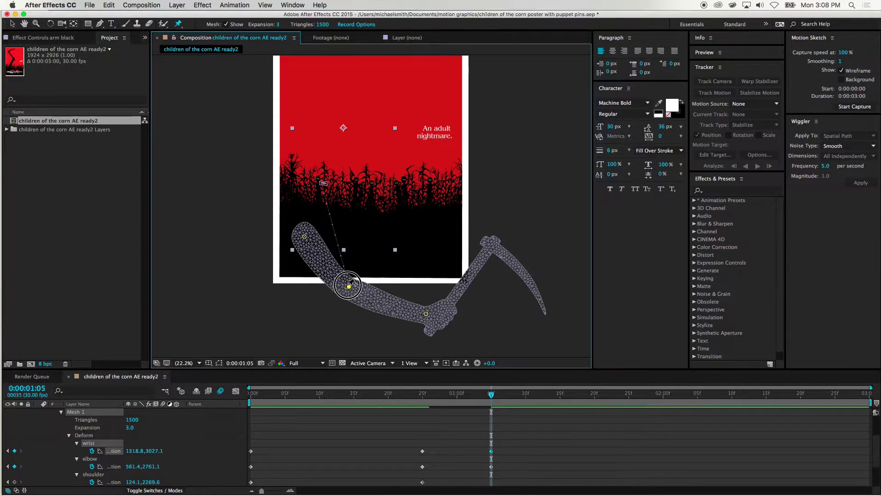
drag(427, 315, 426, 318)
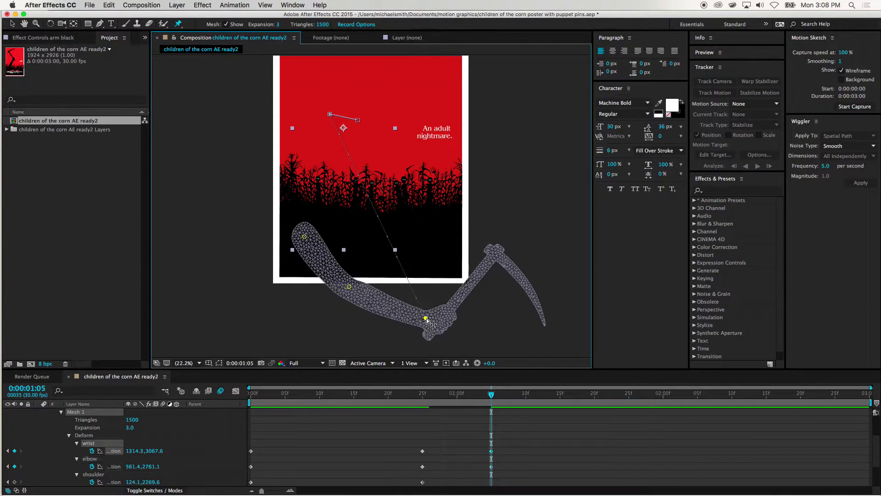
drag(497, 396, 173, 476)
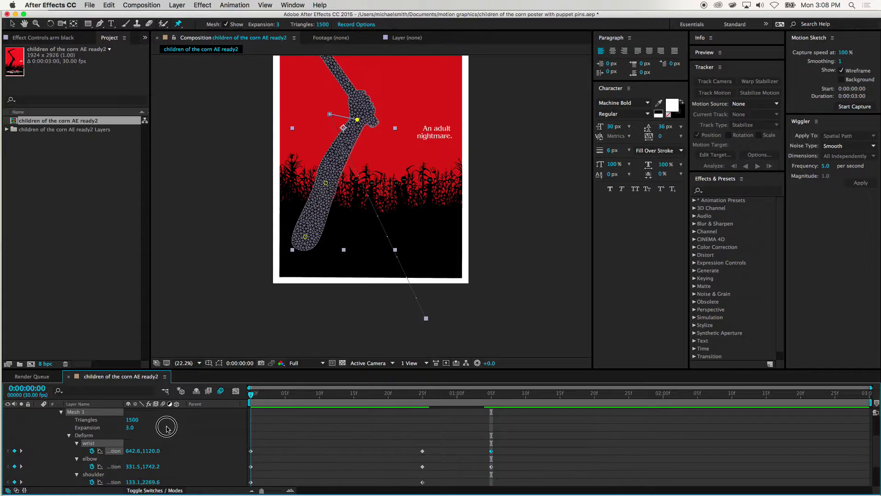
drag(494, 197, 500, 263)
key(space)
key(space)
drag(641, 408, 251, 401)
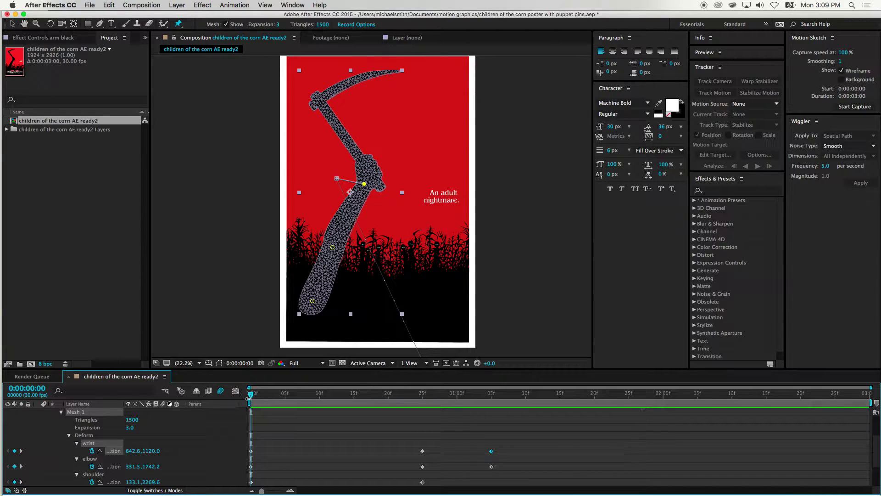
key(super+Tab)
key(super+Tab)
key(super+Tab)
key(super+Tab)
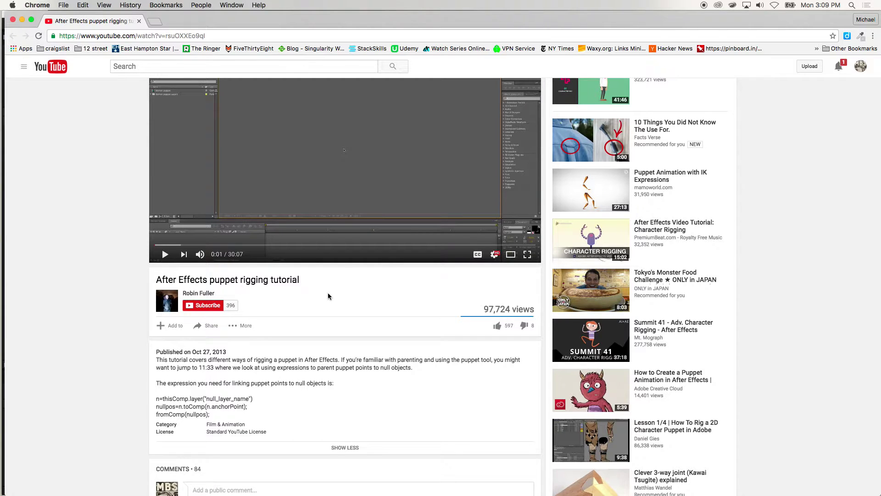
- Read the YouTube tutorial's pin-to-null expression in Chrome, then return to After Effects
scroll(328, 296, up, 2)
key(Tab)
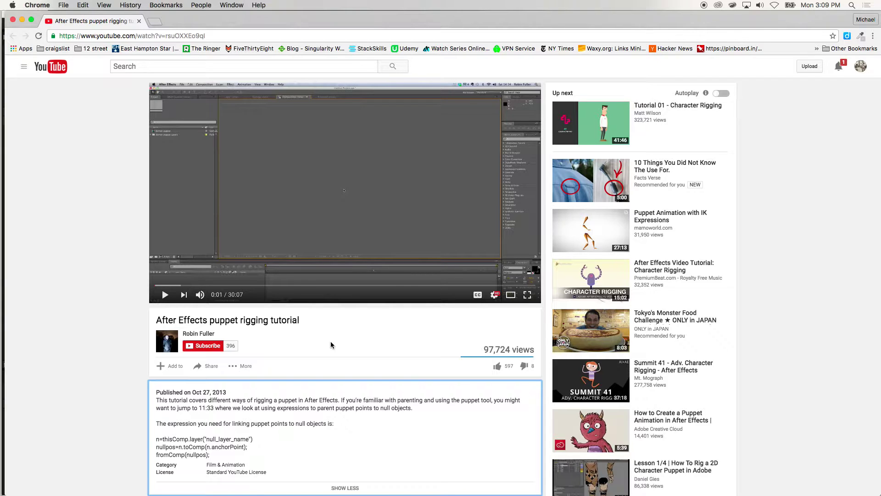
key(super+Tab)
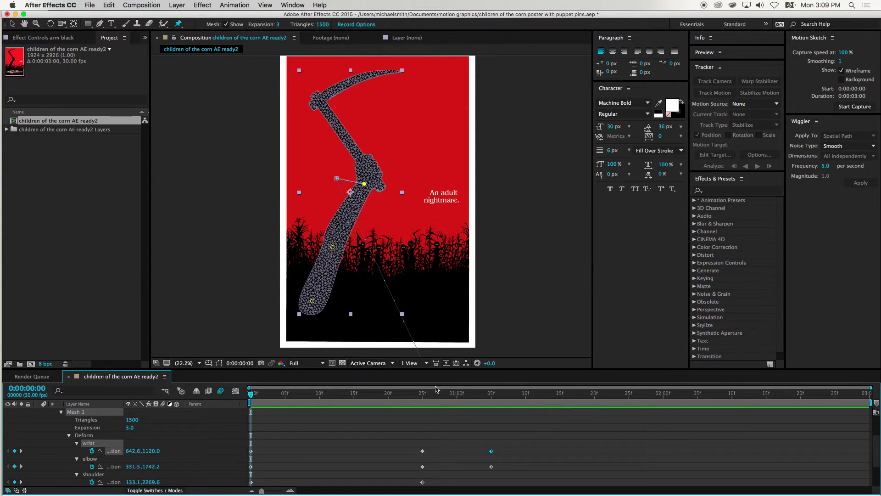
- Select all five puppet pin keyframes of the arm black layer
scroll(537, 440, up, 2)
scroll(538, 440, down, 2)
scroll(538, 440, down, 3)
drag(515, 420, 403, 474)
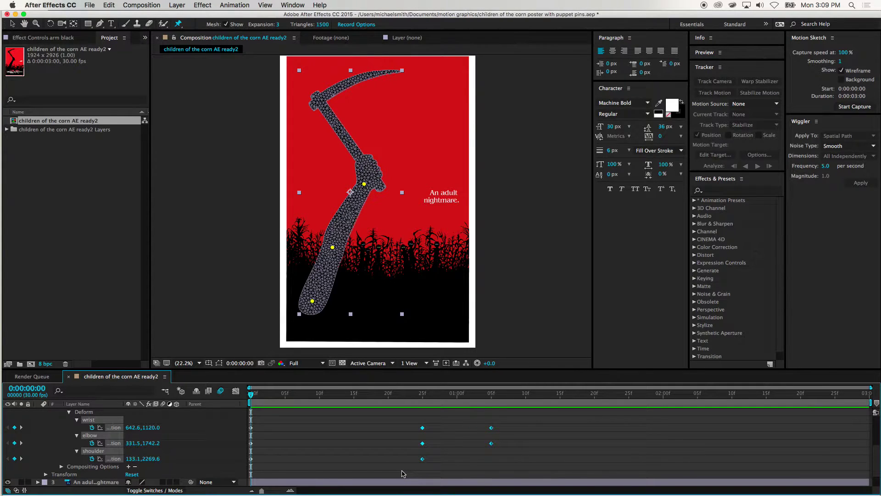
click(545, 440)
drag(519, 420, 389, 474)
- Collapse arm black to its Transform properties and hide the corn and kids layer
click(69, 412)
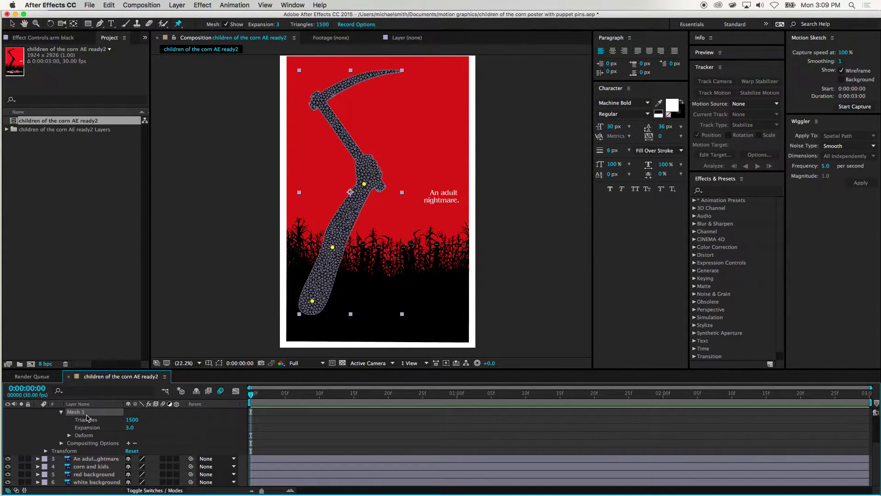
scroll(87, 417, up, 3)
click(38, 420)
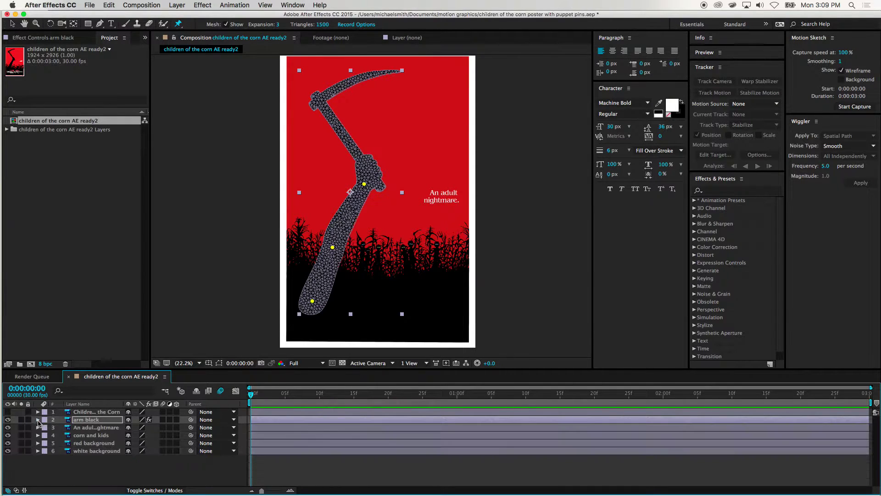
click(69, 421)
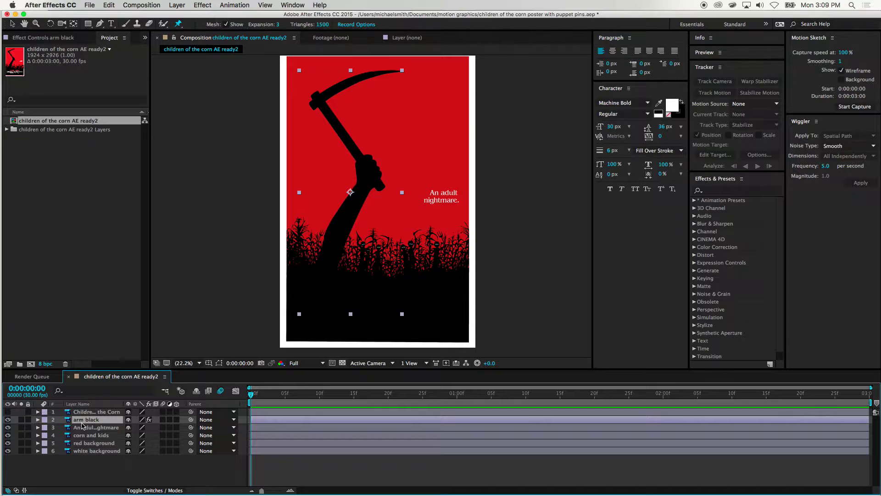
click(37, 420)
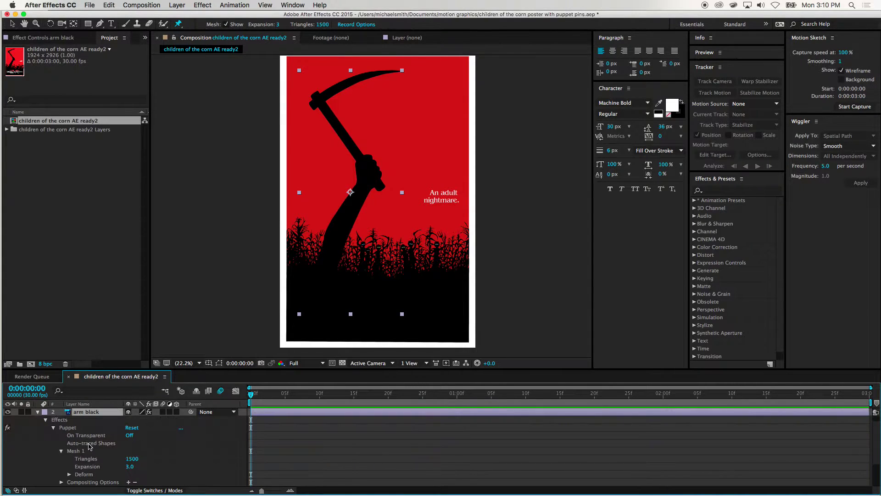
click(70, 475)
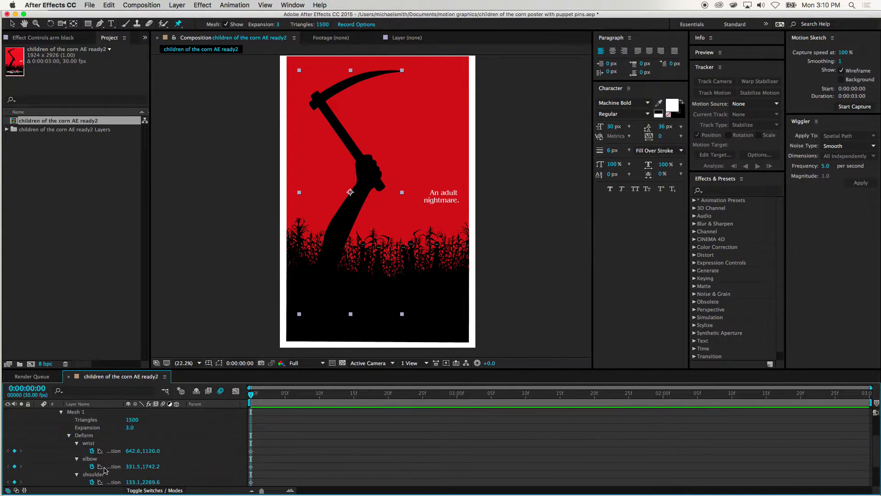
scroll(90, 438, up, 2)
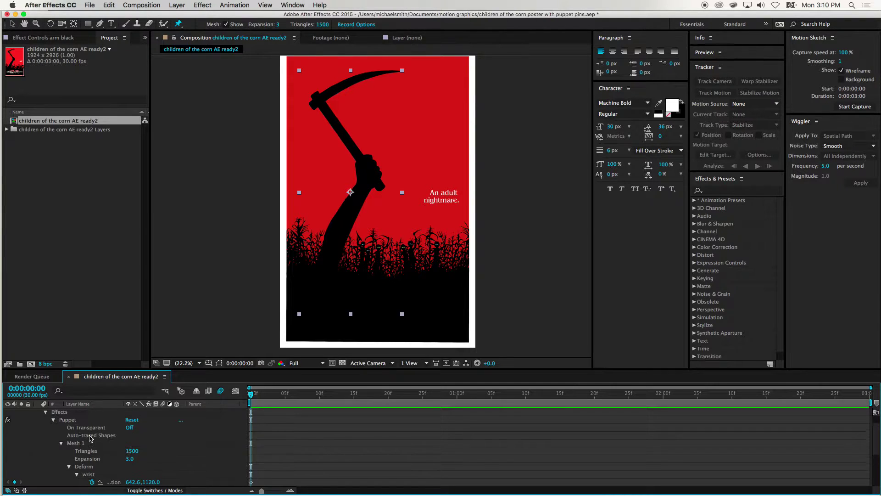
click(63, 425)
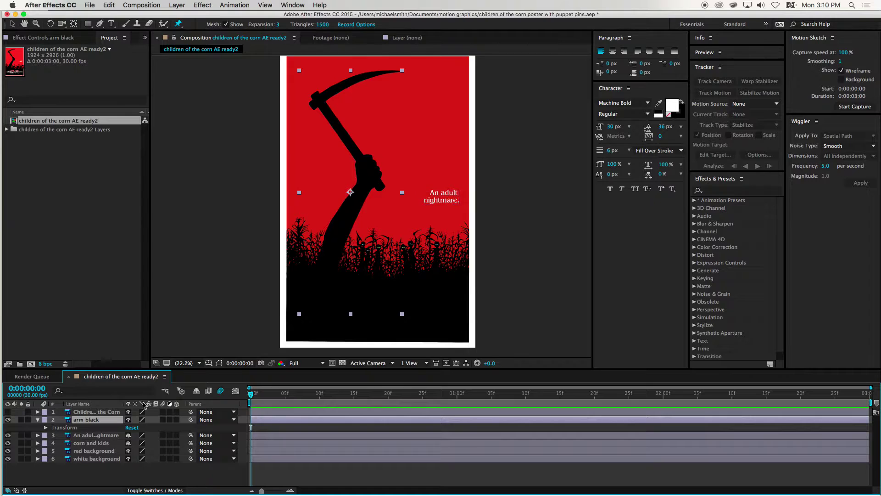
click(9, 443)
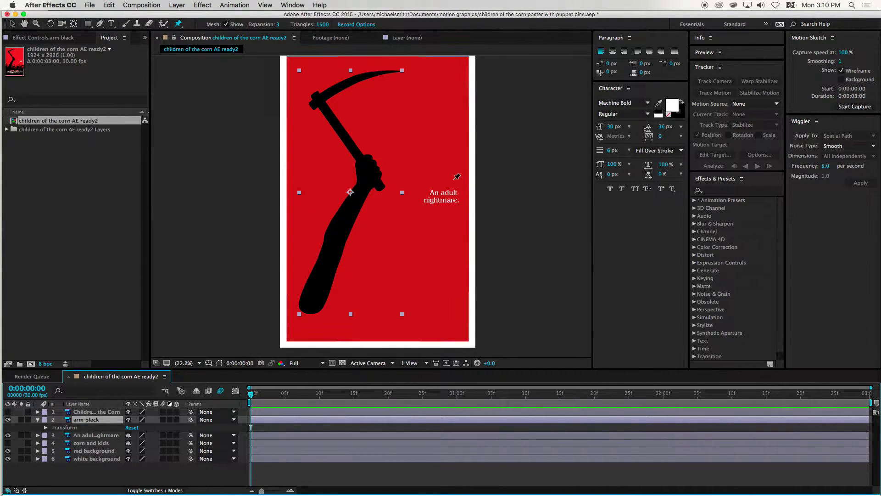
- Add a Null Object layer and position it at the black arm's lower end
click(177, 5)
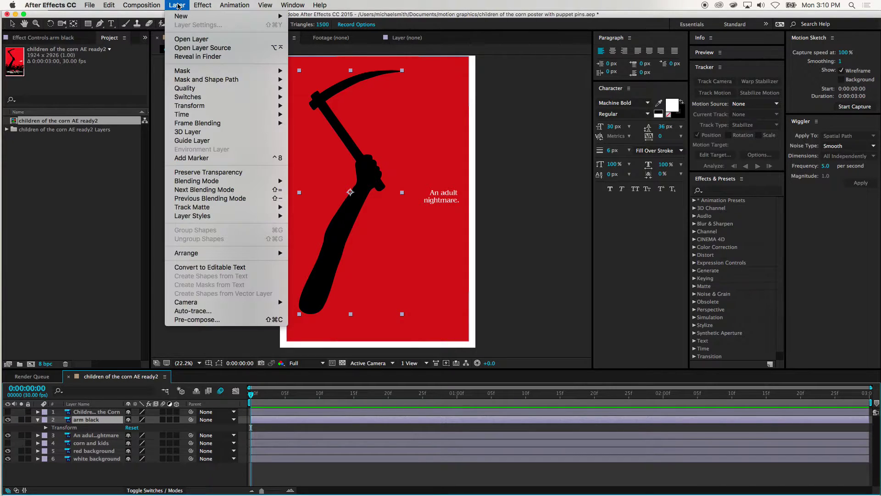
mouse_move(206, 16)
click(354, 53)
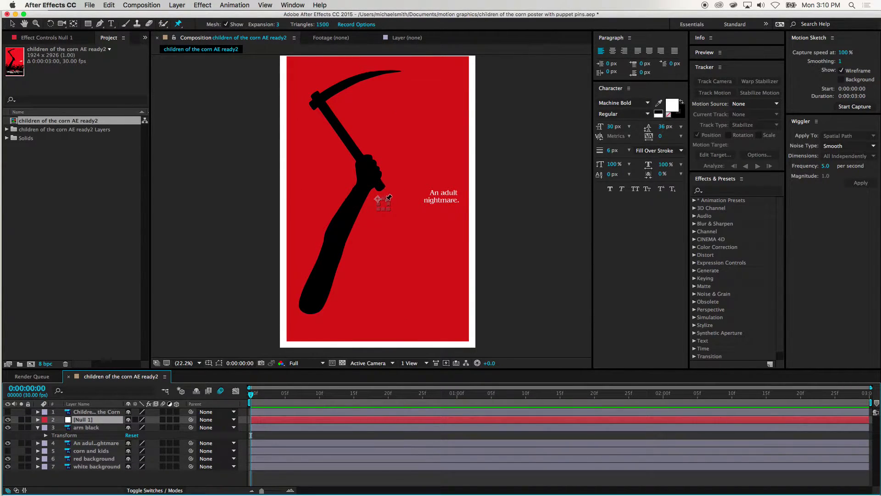
key(v)
drag(380, 201, 311, 304)
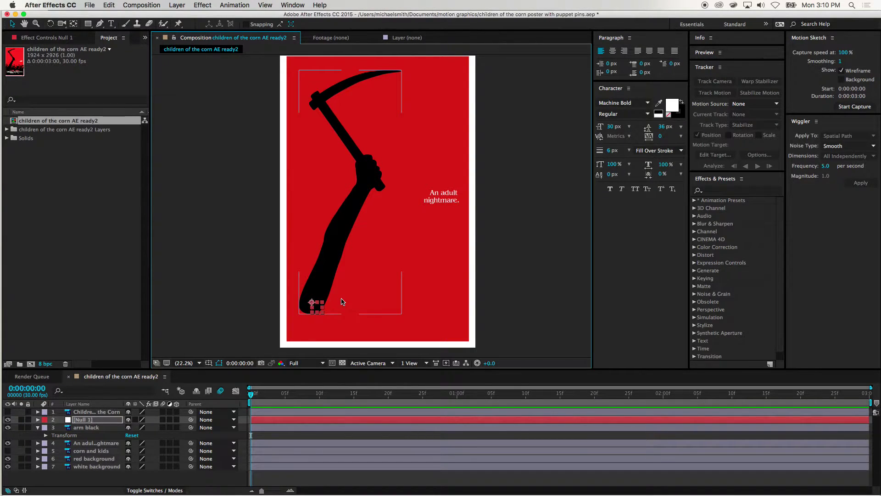
key(slash)
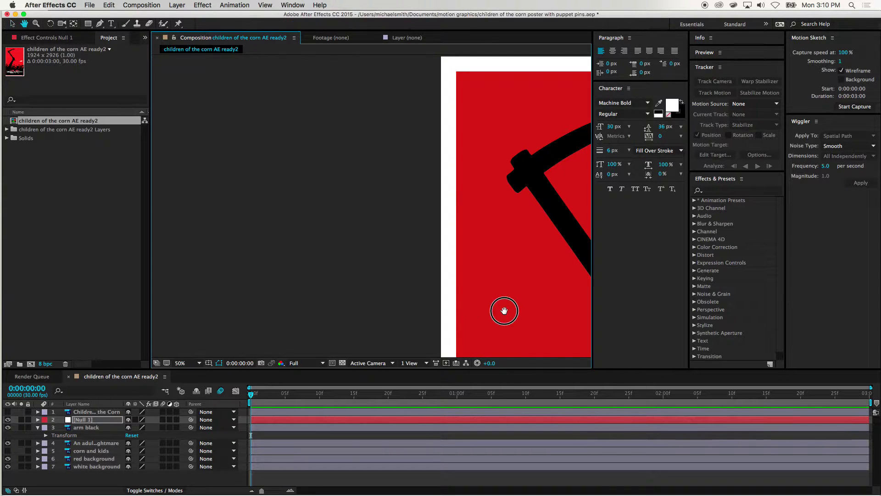
scroll(307, 84, down, 2)
drag(378, 260, 366, 18)
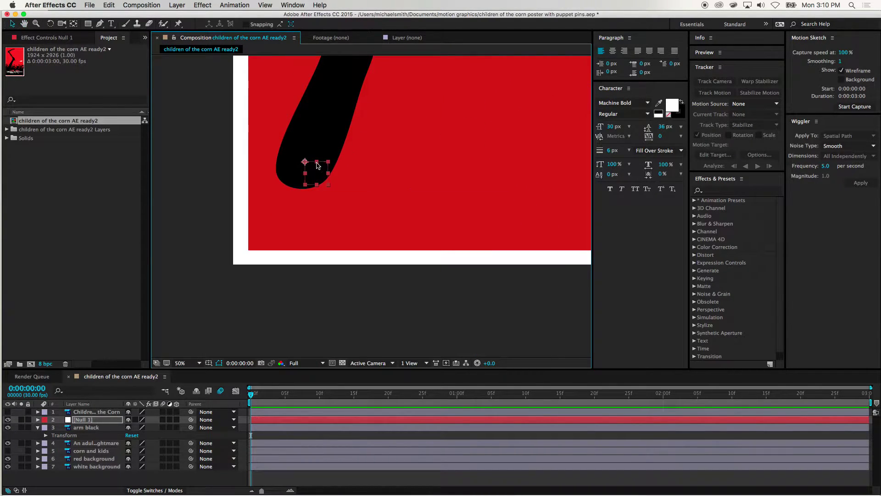
drag(307, 166, 306, 168)
- Tilt Null 1 about 45° counter-clockwise with the Rotation tool
click(50, 23)
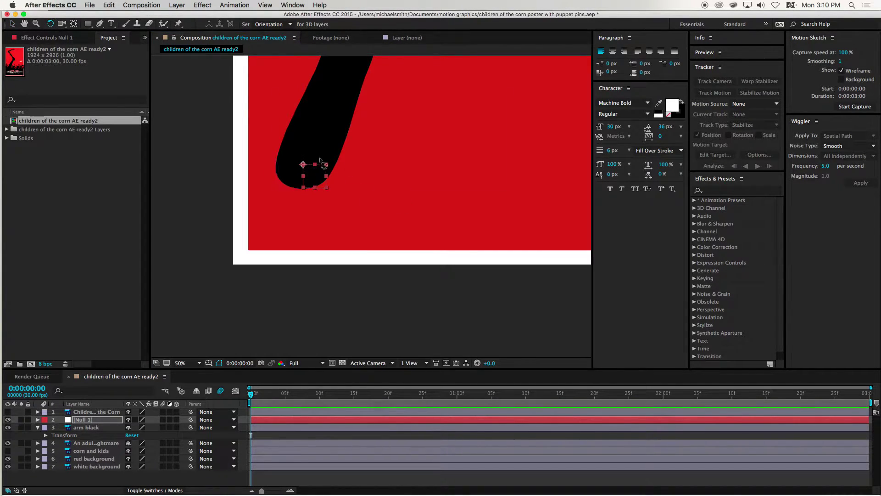
click(320, 184)
drag(321, 161, 318, 173)
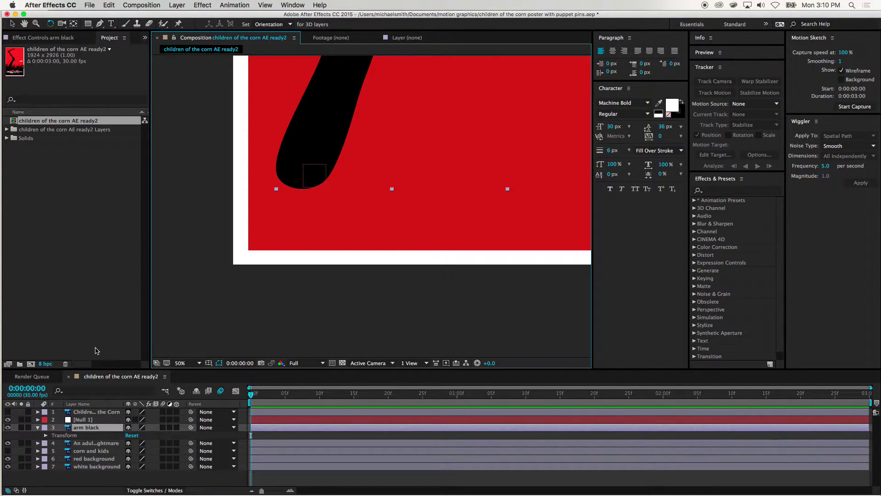
click(83, 420)
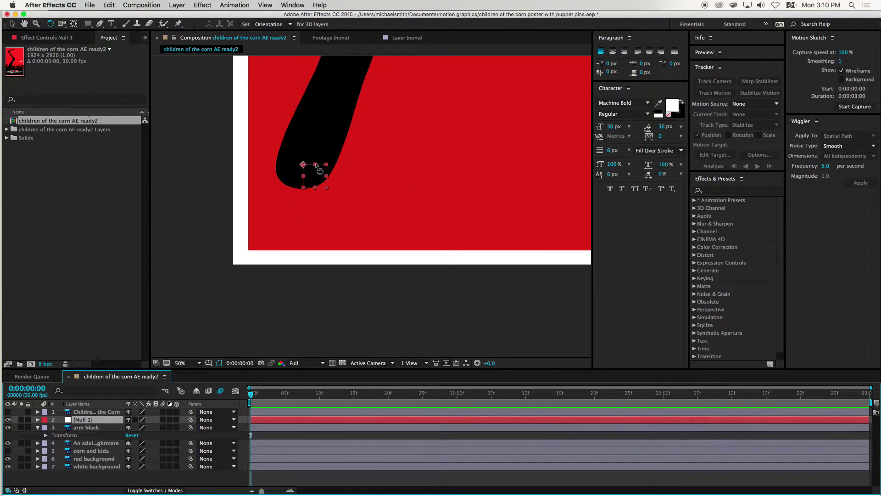
drag(327, 166, 344, 191)
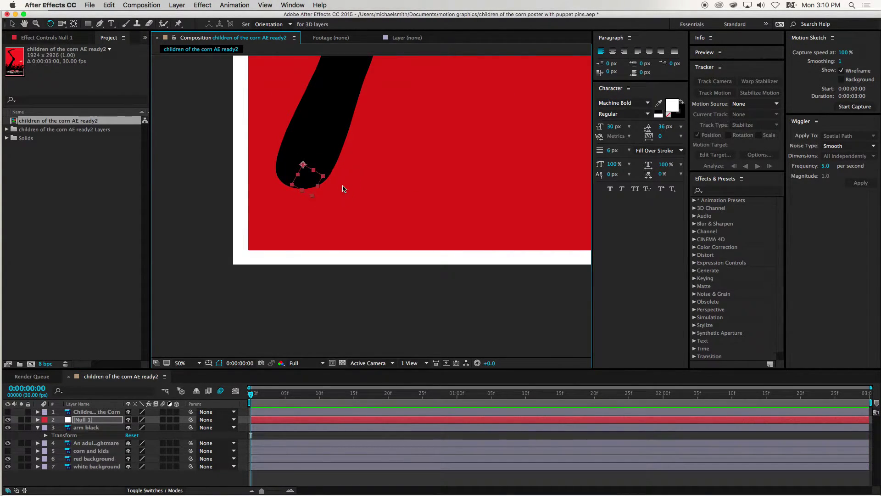
- Rename Null 1 to 'shoulder' and keep its label red
click(84, 421)
key(Return)
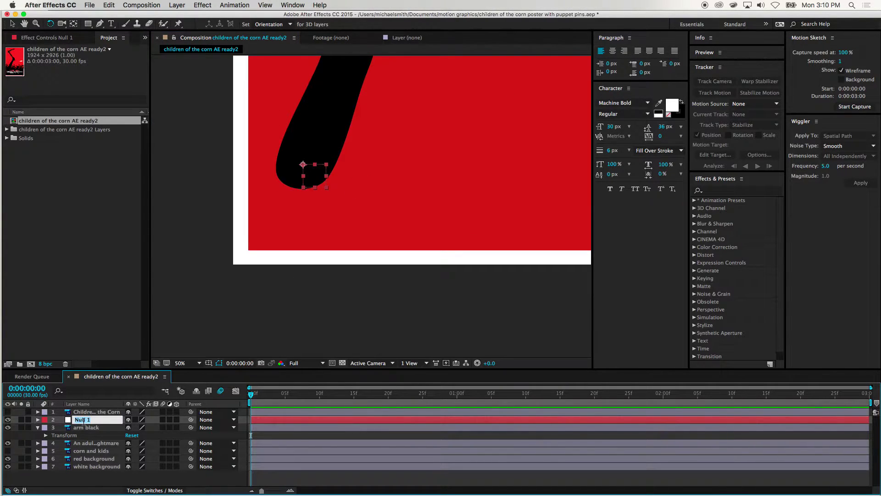
text(shoulder)
key(Return)
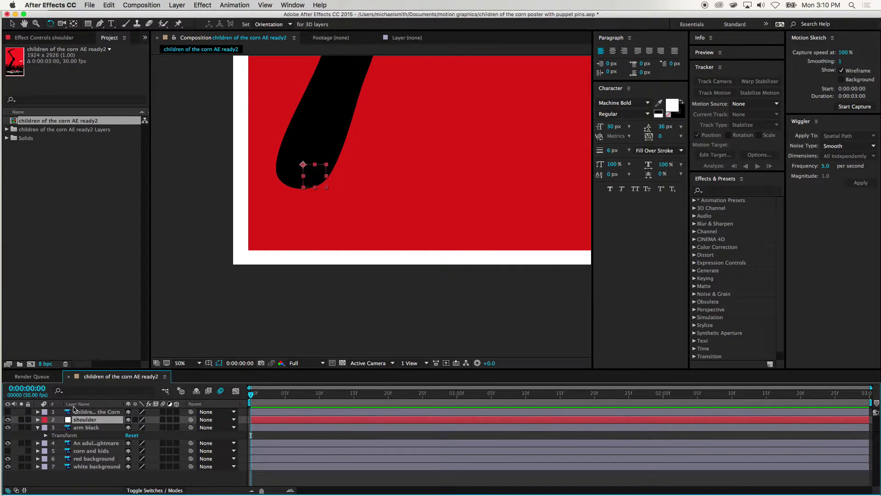
click(45, 420)
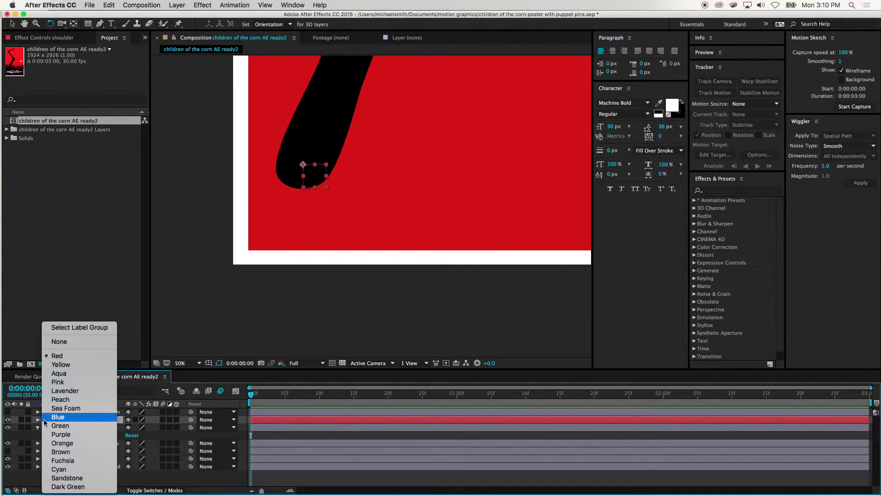
click(59, 356)
- Duplicate the shoulder null as 'elbow' and move it up the arm
key(super+d)
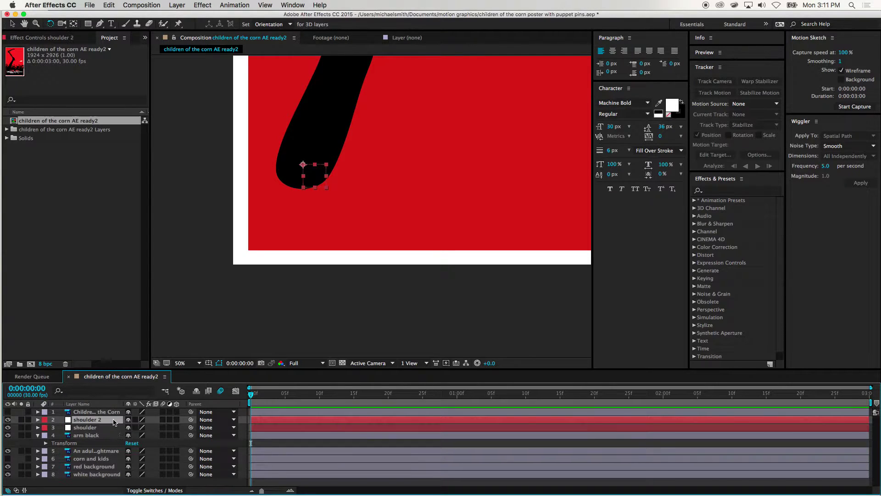
key(Return)
text(elbow)
key(Return)
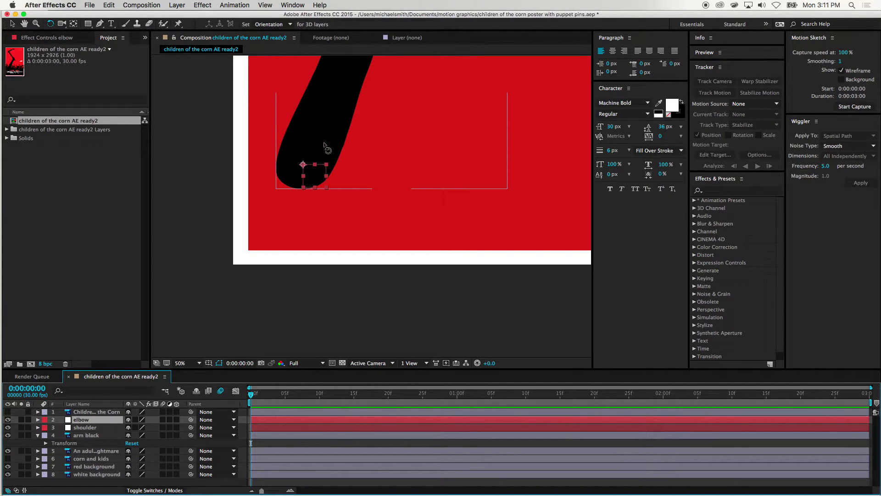
click(12, 23)
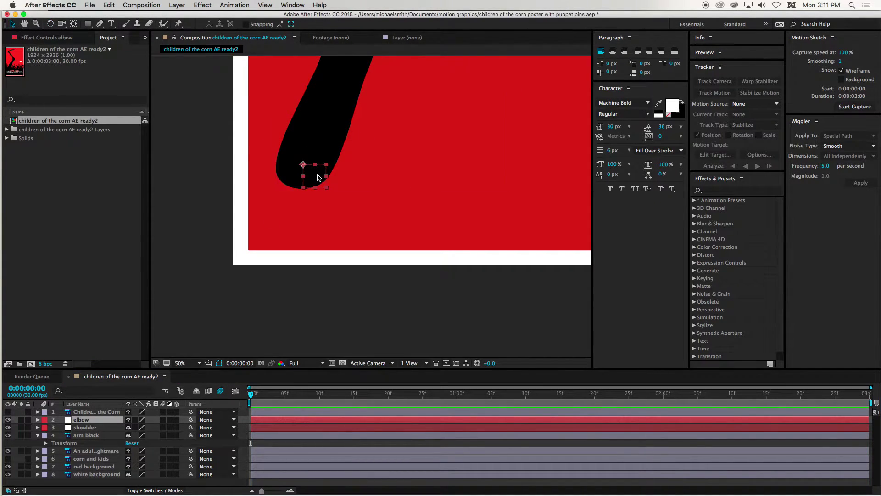
drag(308, 168, 307, 202)
key(h)
key(v)
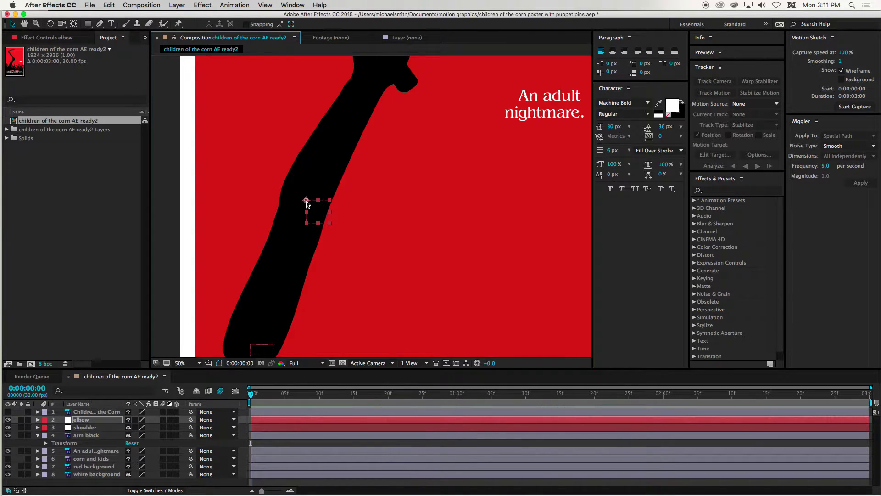
- Duplicate the elbow null as 'wrist' and move it up to the hand
click(68, 422)
key(super+d)
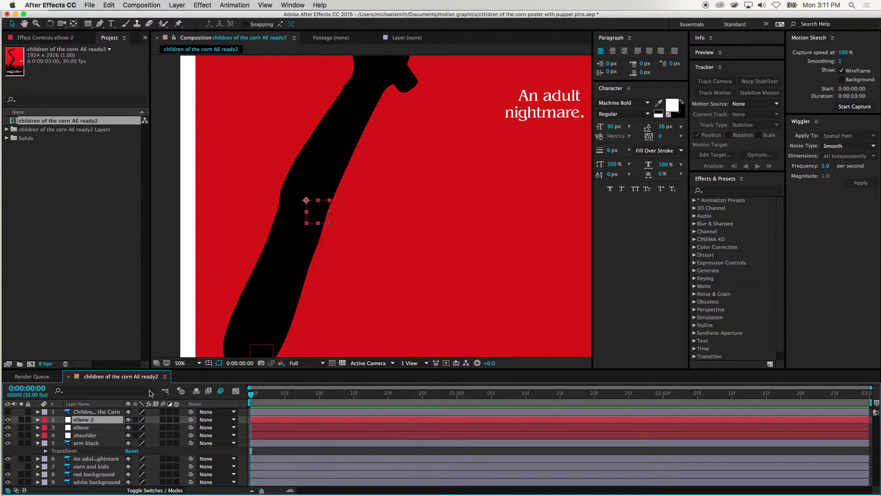
key(Return)
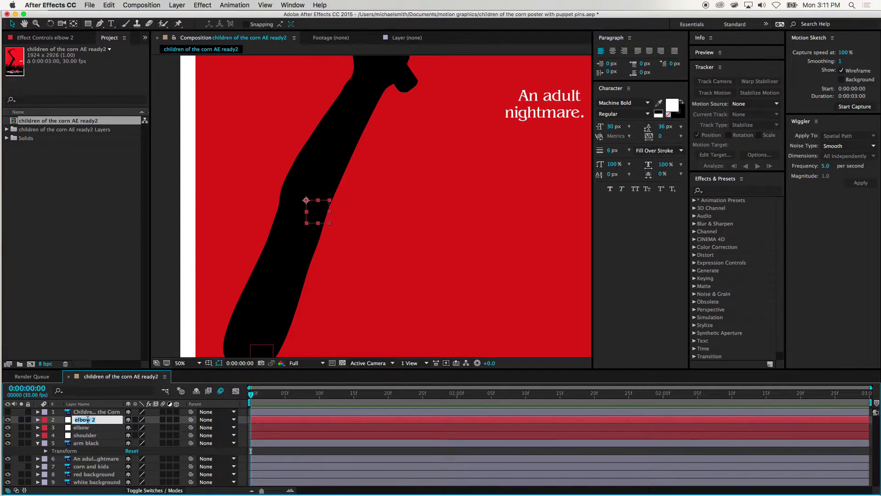
text(wrist)
key(Return)
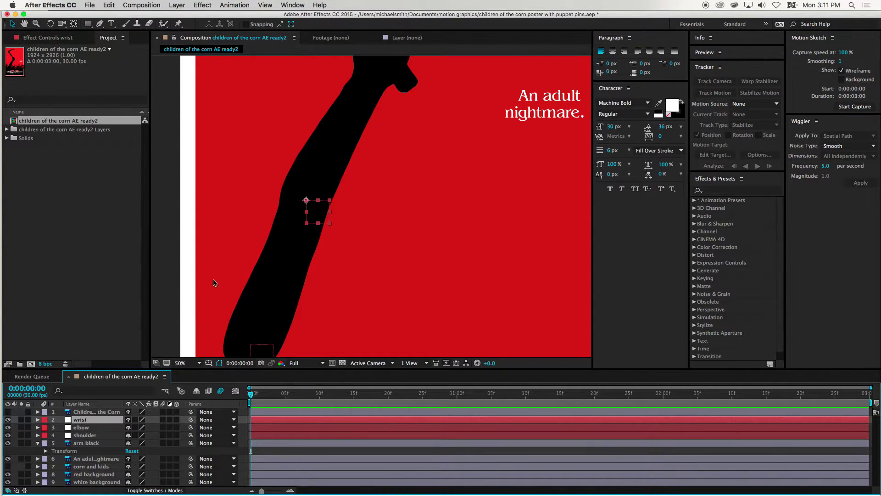
drag(306, 200, 370, 80)
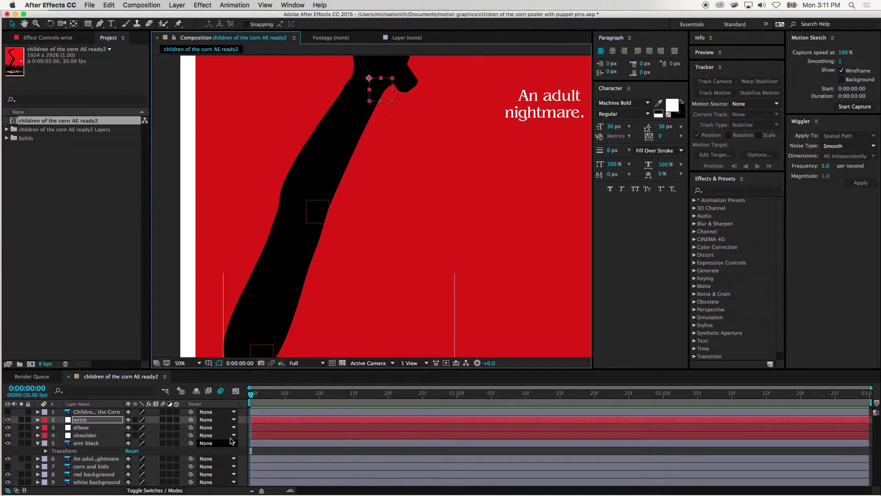
- Parent wrist to 3. elbow and elbow to 4. shoulder
click(234, 419)
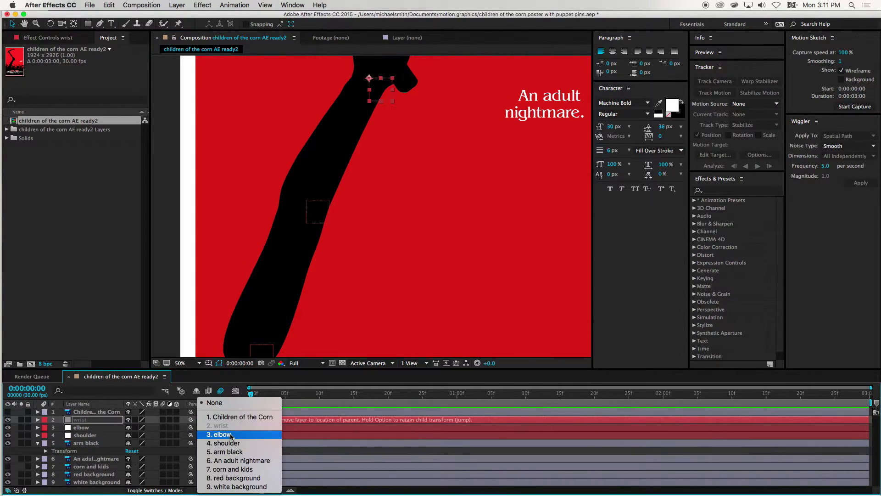
click(230, 434)
click(227, 428)
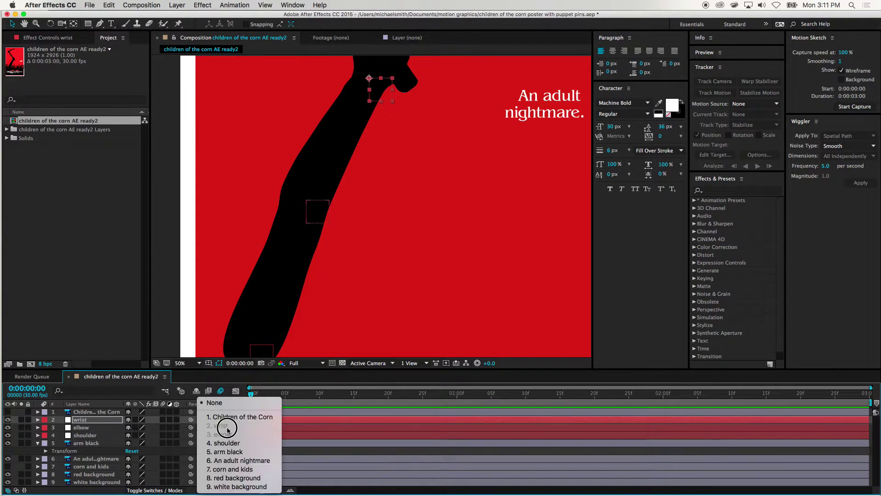
click(225, 443)
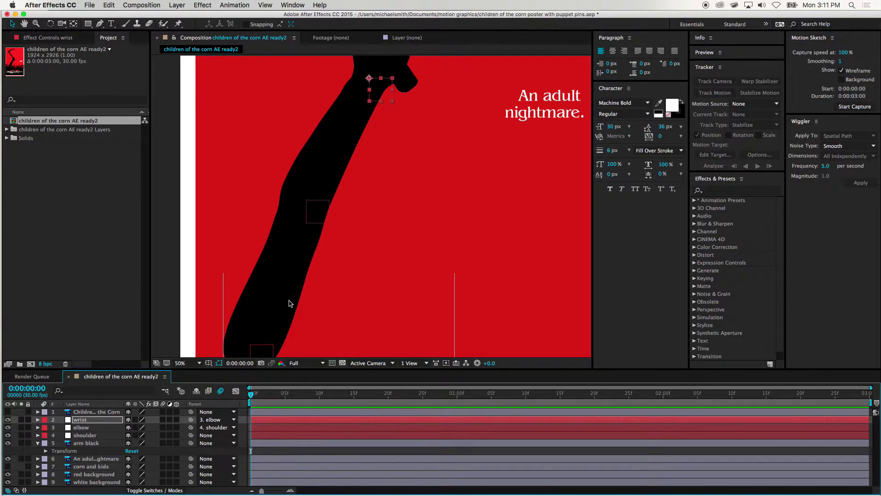
- Zoom out to the whole poster and nudge the shoulder null onto the arm's base
key(comma)
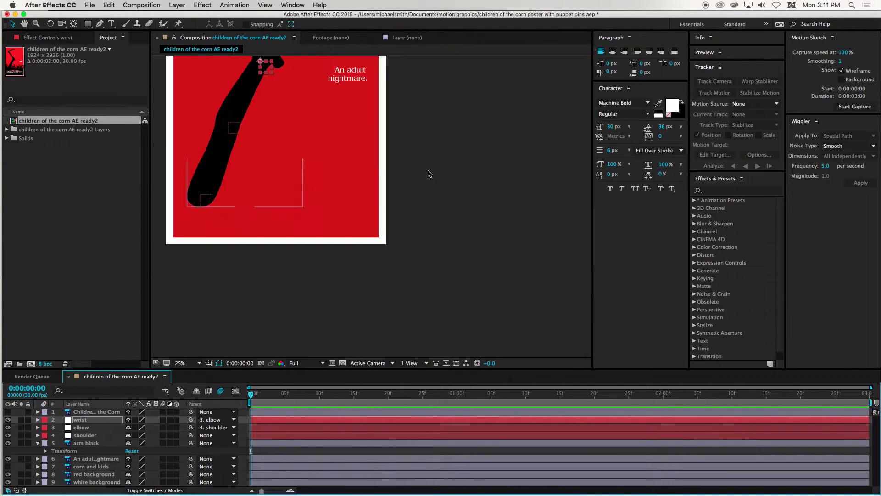
drag(255, 173, 404, 286)
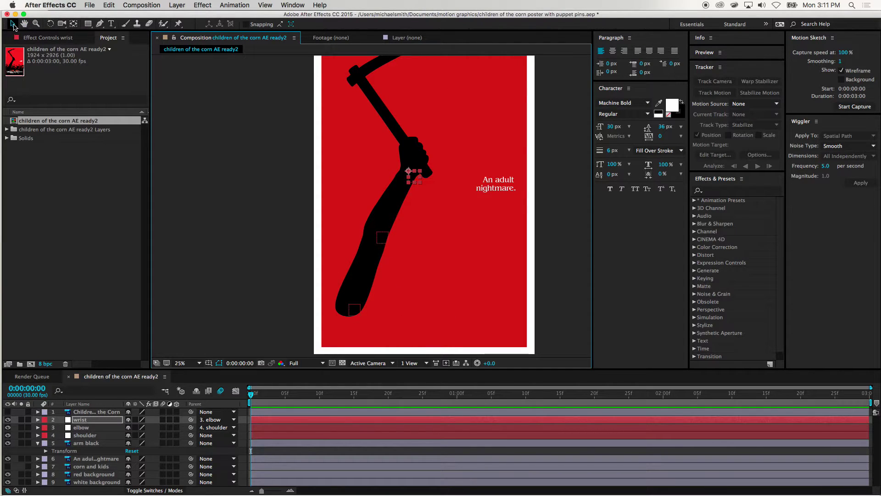
click(350, 307)
mouse_move(348, 308)
mouse_down()
mouse_move(338, 298)
mouse_move(349, 295)
mouse_move(350, 317)
mouse_move(350, 286)
mouse_move(360, 299)
mouse_move(350, 304)
mouse_up()
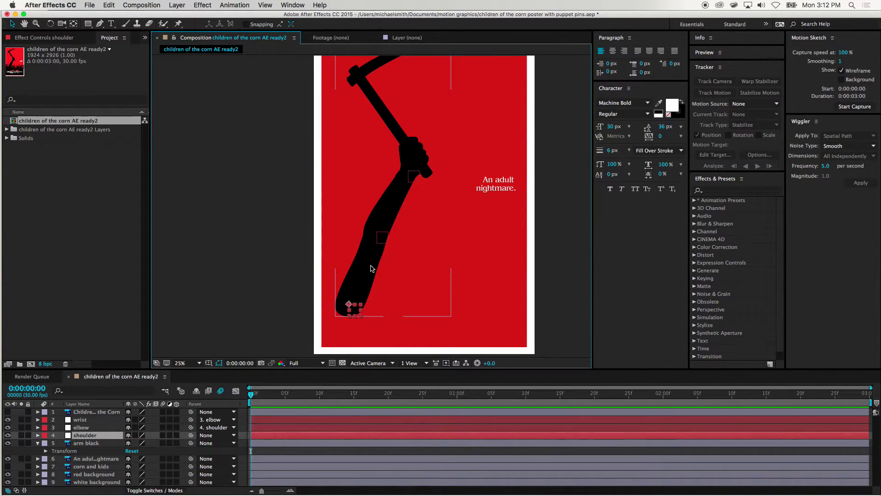
- Rotate the shoulder null to test the elbow and wrist swing, then select arm black for puppet pinning
click(50, 24)
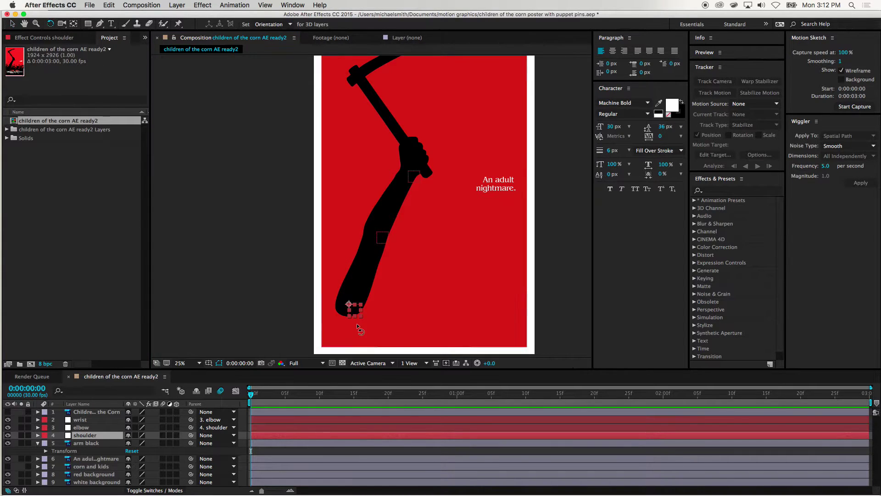
drag(348, 304, 332, 228)
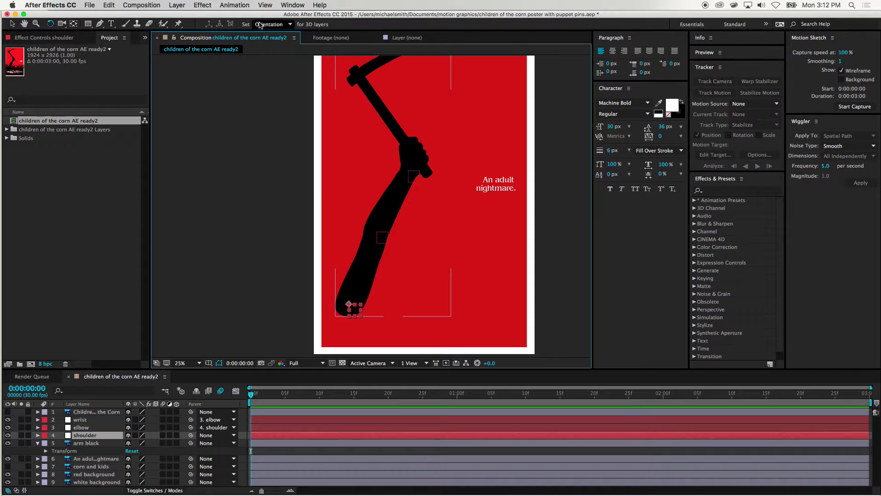
click(179, 23)
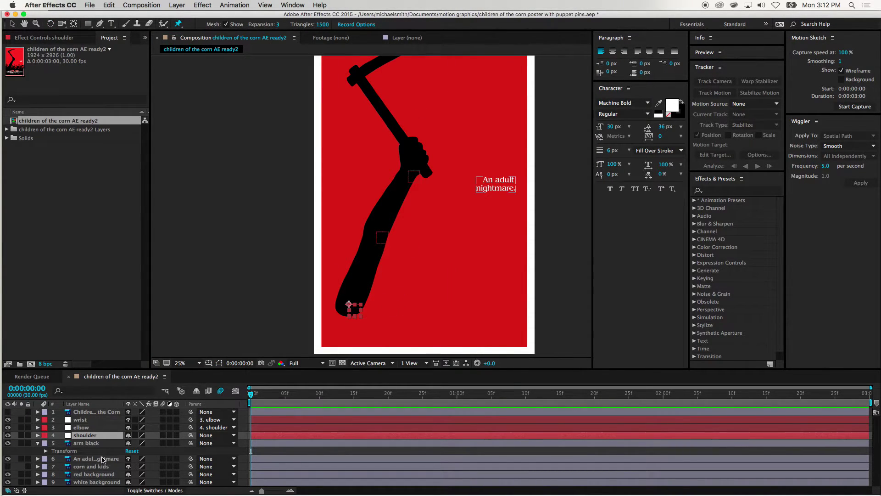
click(85, 444)
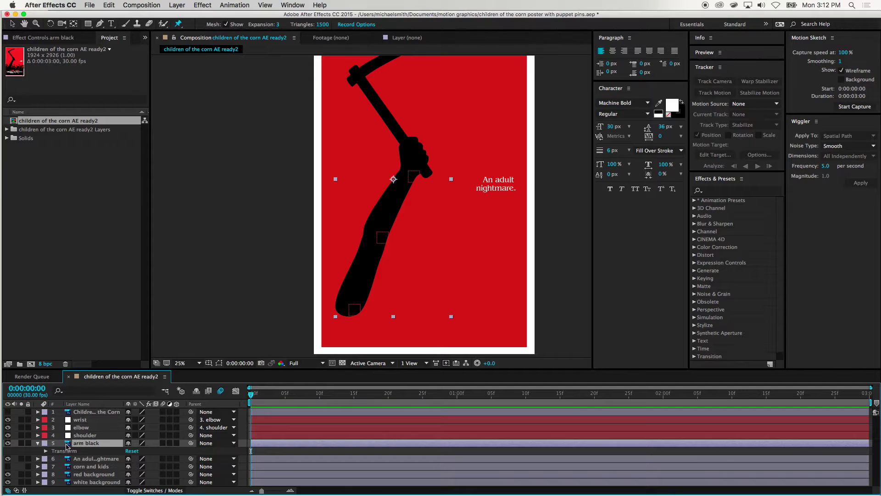
- Place puppet pins on the black arm at its base and at the wrist
click(350, 304)
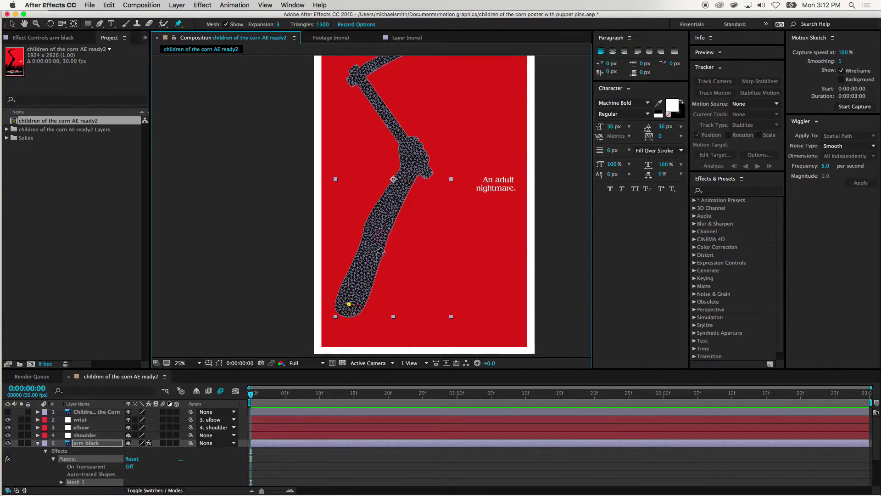
key(/)
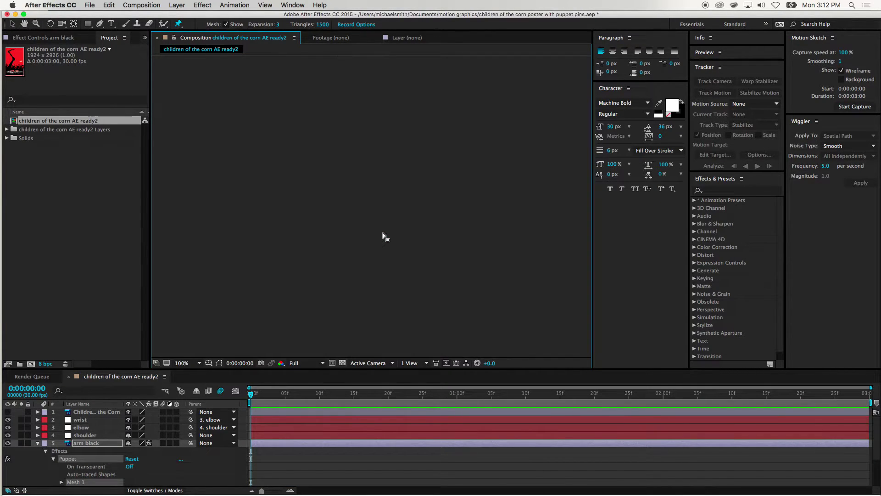
key(comma)
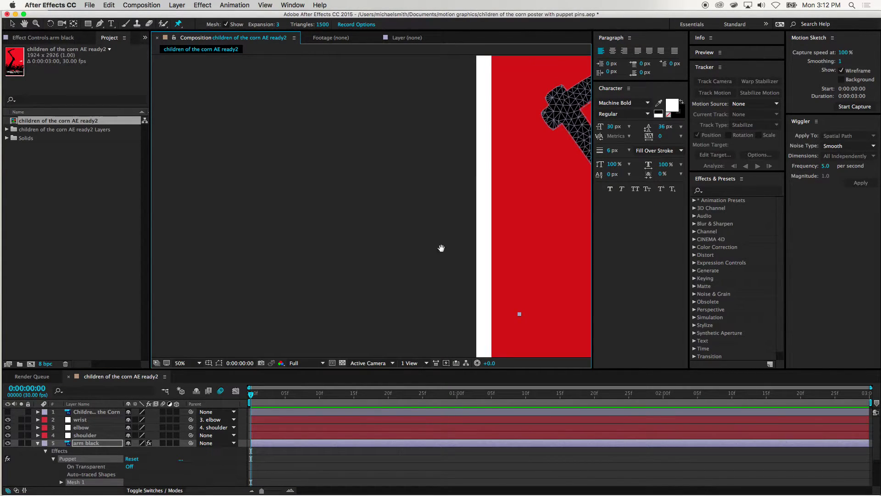
drag(531, 262, 68, 110)
drag(193, 268, 382, 165)
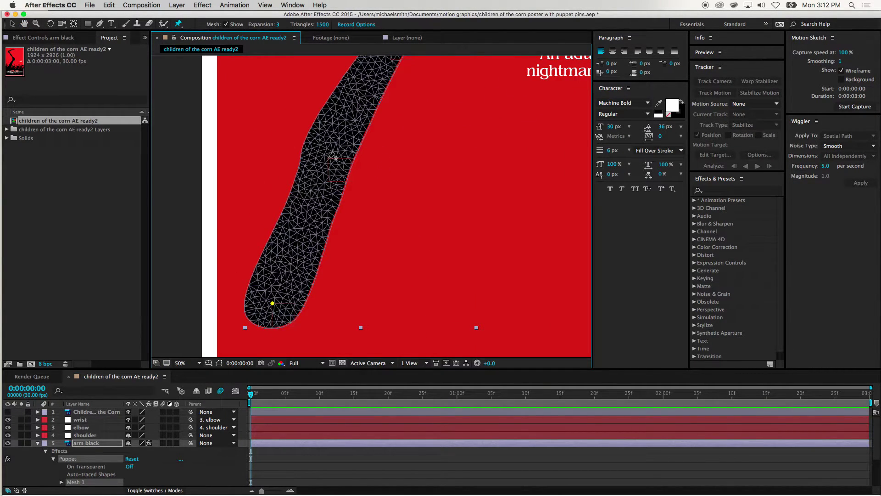
key(period)
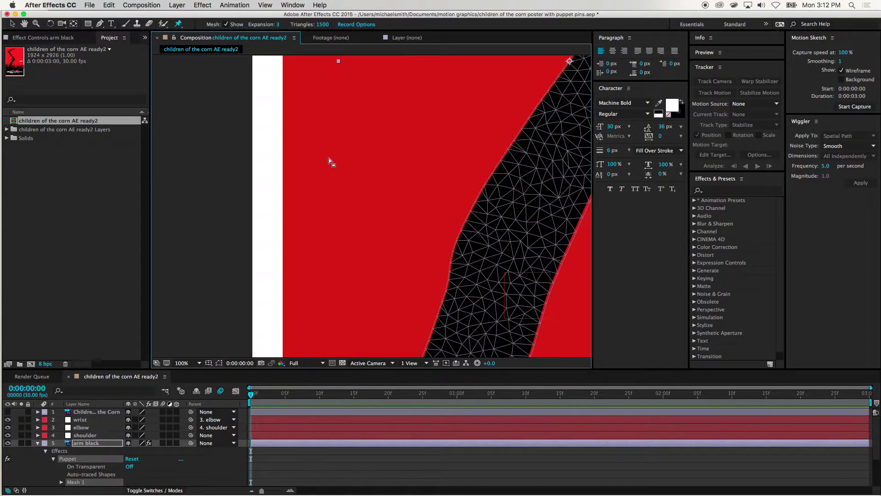
drag(437, 246, 374, 197)
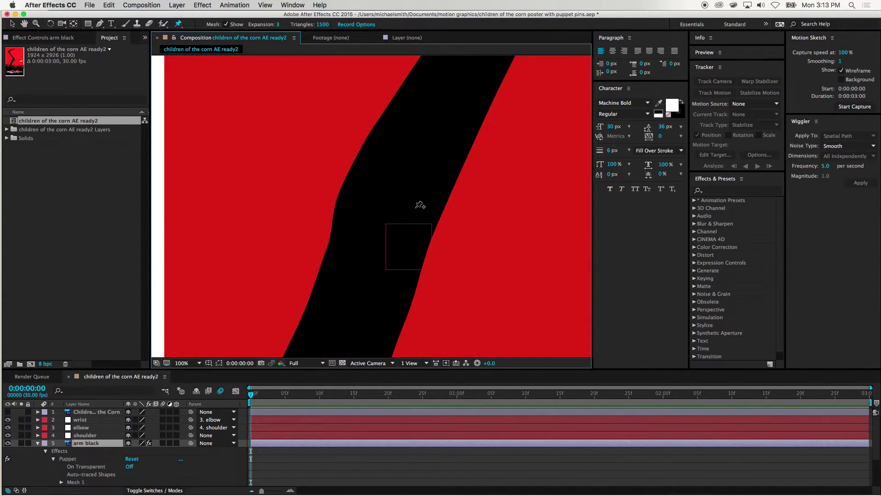
drag(436, 128, 306, 388)
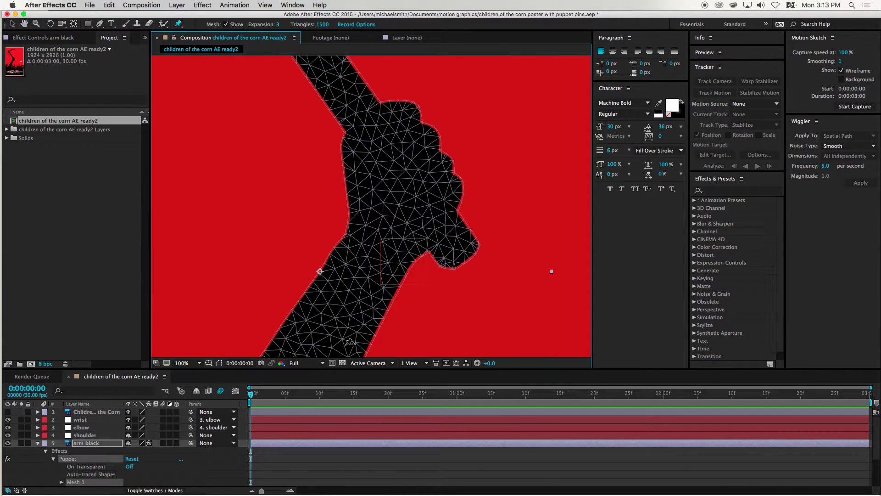
click(380, 237)
- Expand Mesh 1 under Deform to list the arm's three puppet pins
scroll(114, 467, down, 2)
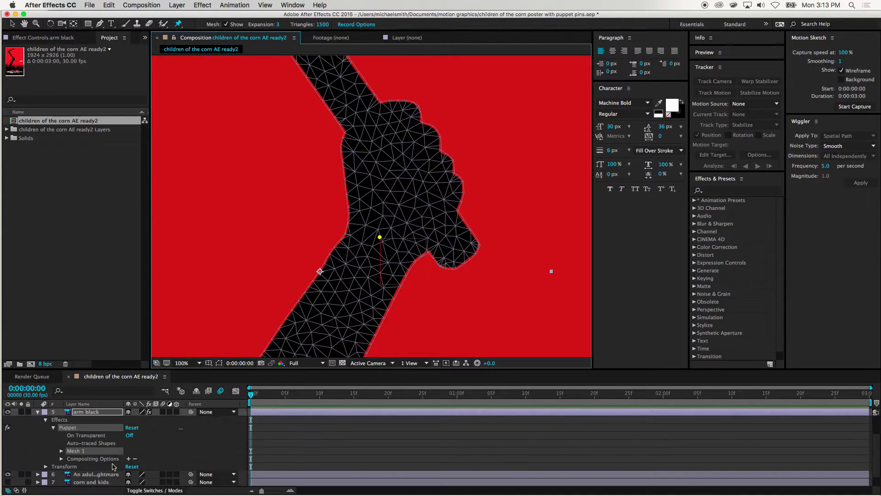
click(62, 451)
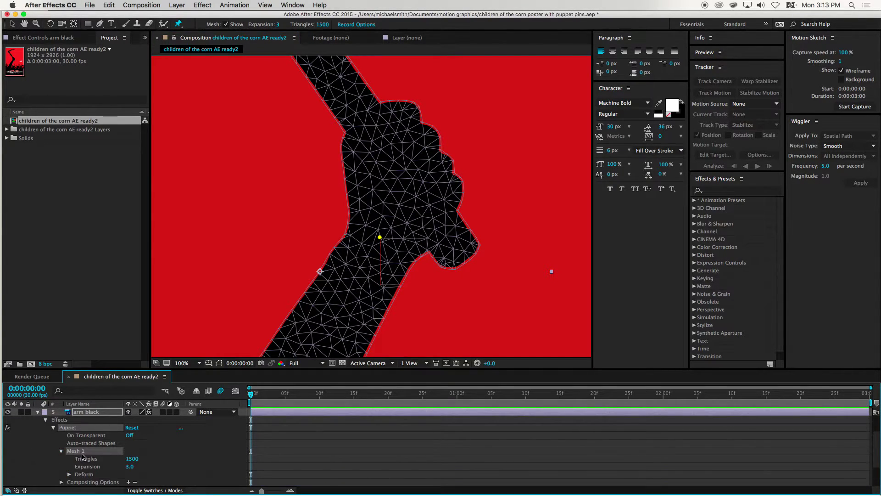
scroll(84, 460, down, 2)
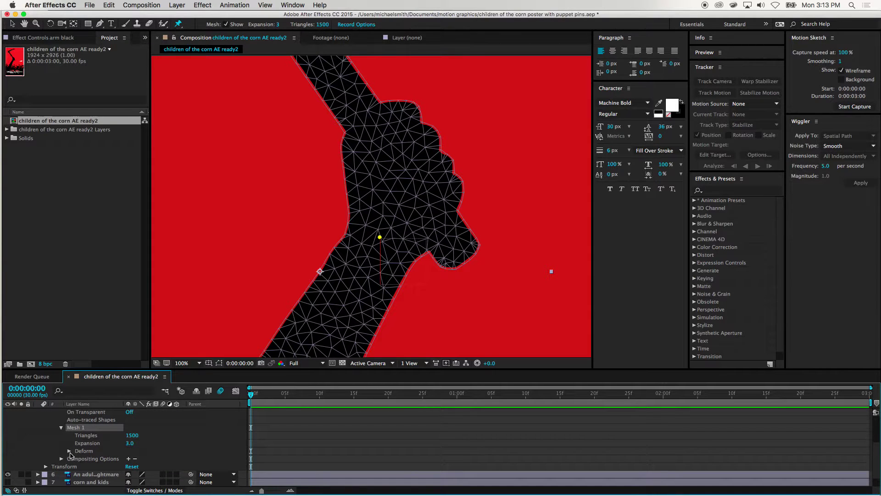
click(70, 451)
click(101, 475)
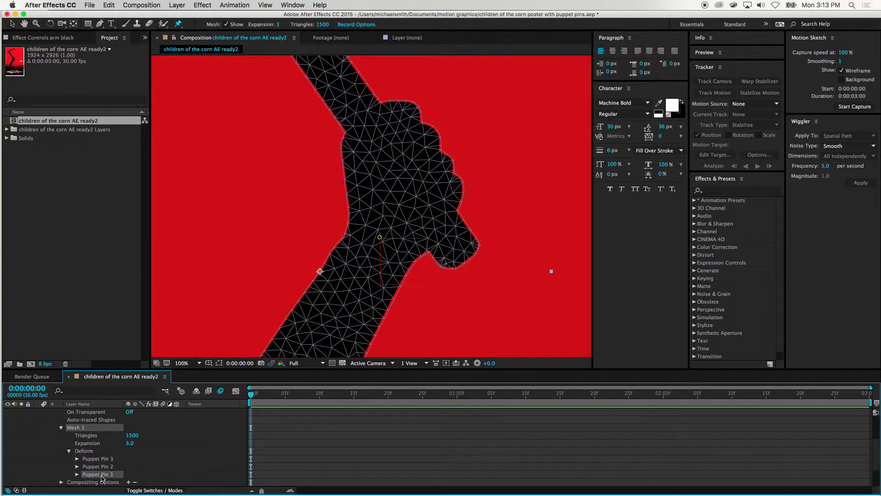
scroll(347, 317, down, 4)
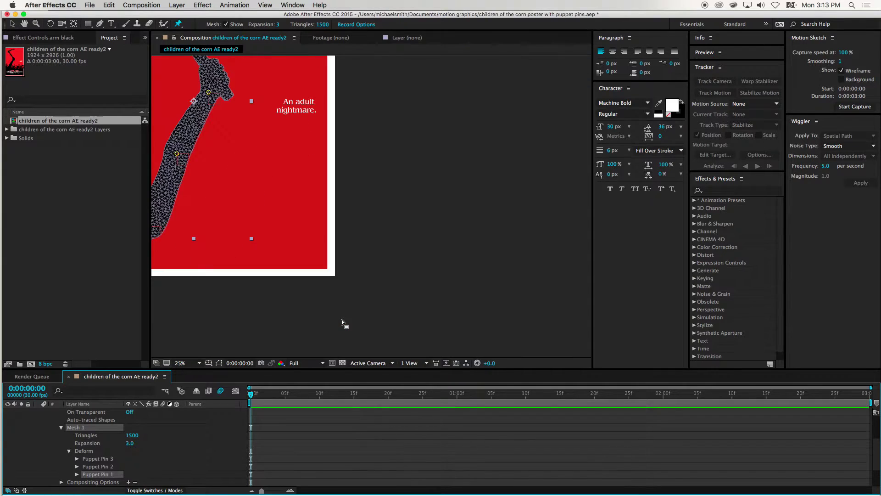
key(super+p)
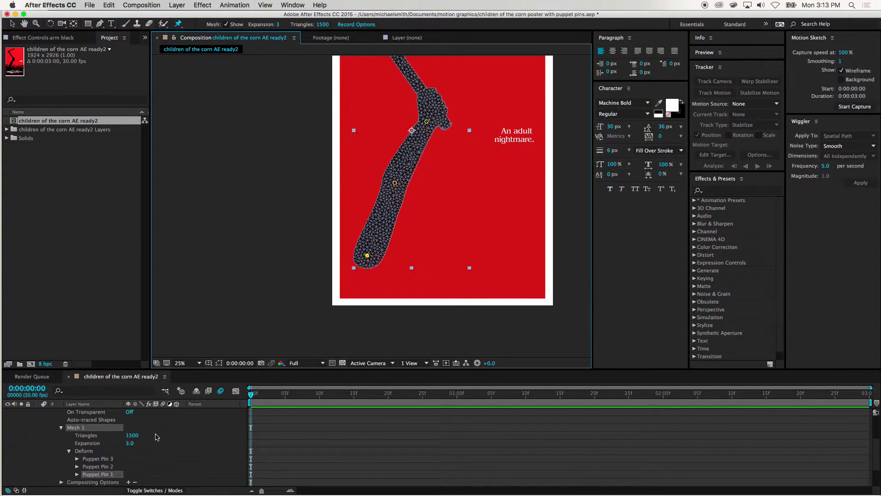
- Rename Puppet Pin 1 to 'shoulder' and Puppet Pin 2 to 'elbow'
click(95, 475)
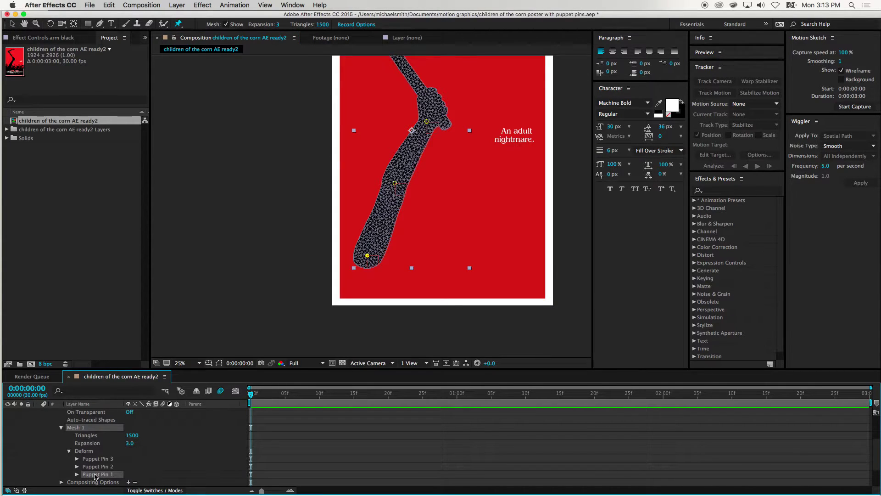
key(Return)
text(shoulder)
key(Return)
click(94, 466)
key(Return)
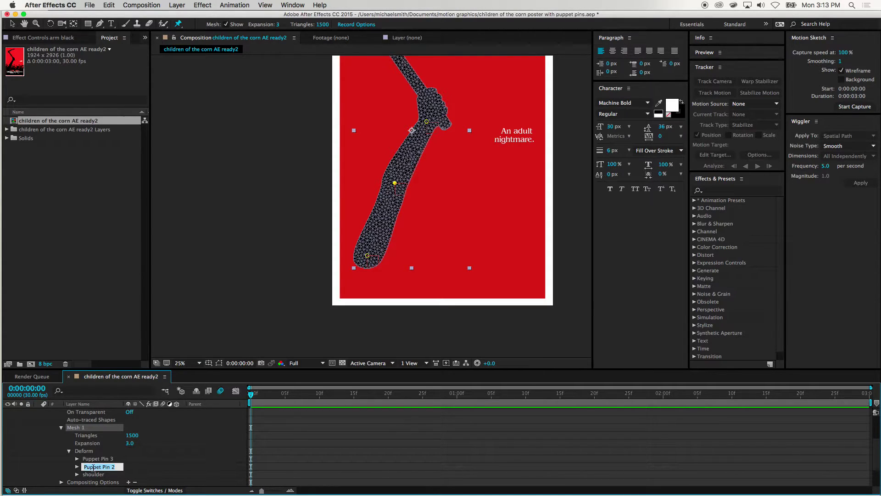
text(elbow)
key(Return)
- Rename Puppet Pin 3 to 'wrist' and switch to the rigging tutorial in Chrome
click(101, 459)
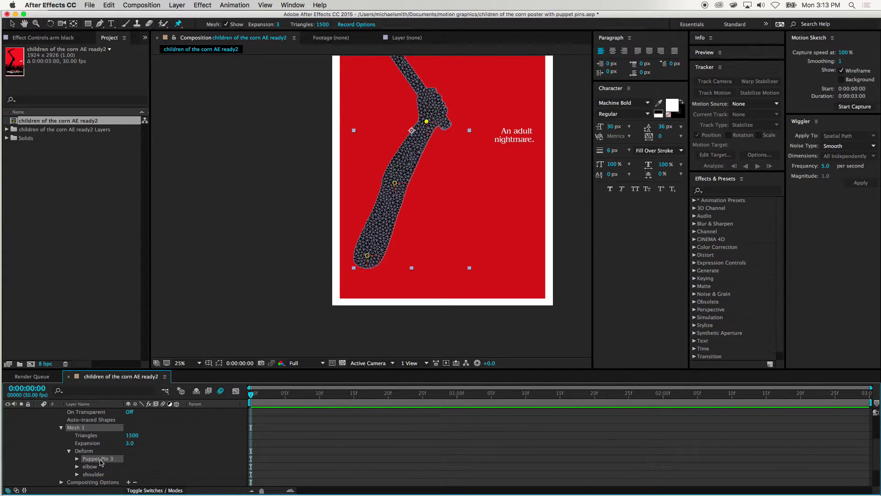
key(Return)
text(wrist)
key(Return)
scroll(105, 467, down, 1)
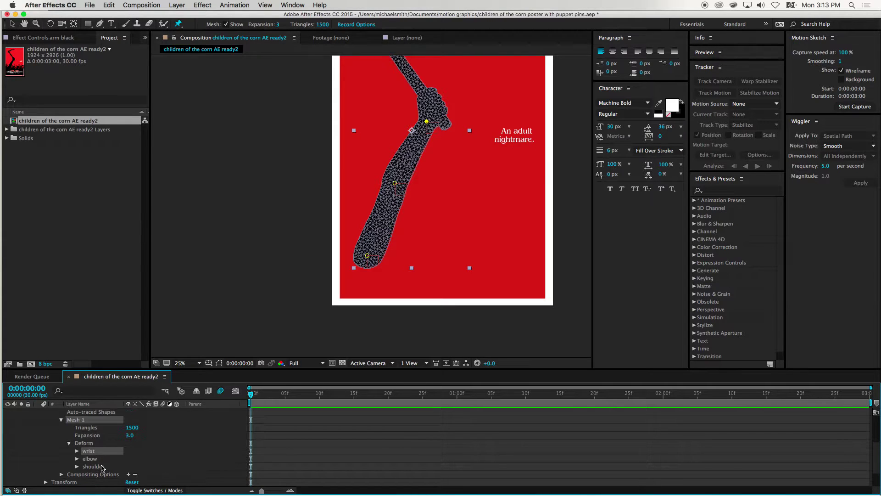
key(super+Tab)
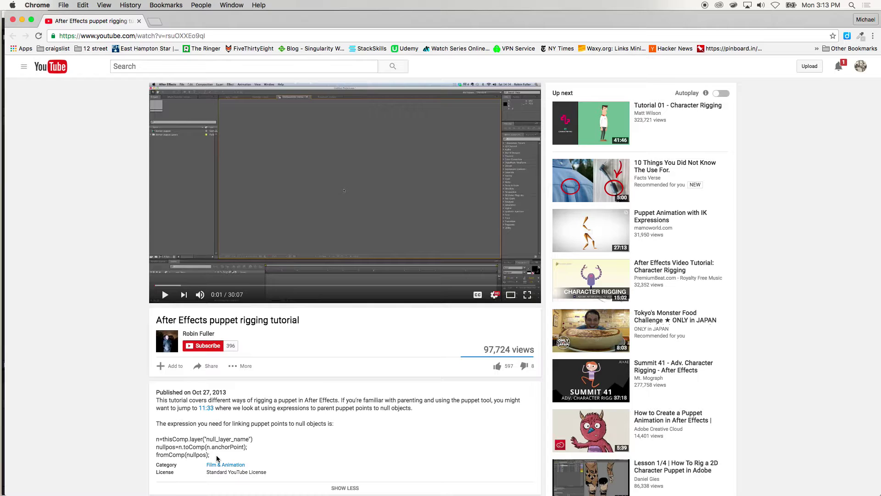
key(super+Tab)
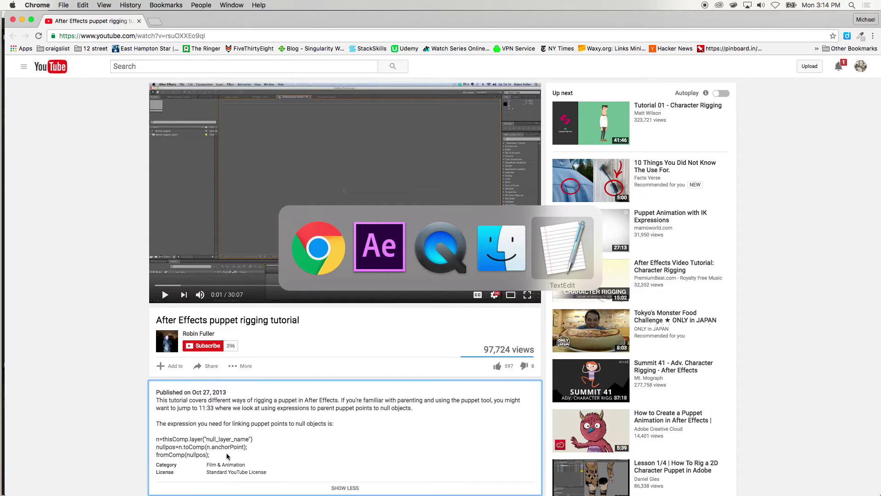
- Copy the three-line 'puppet pin to null object' expression from TextEdit, then return to After Effects
key(super+Tab)
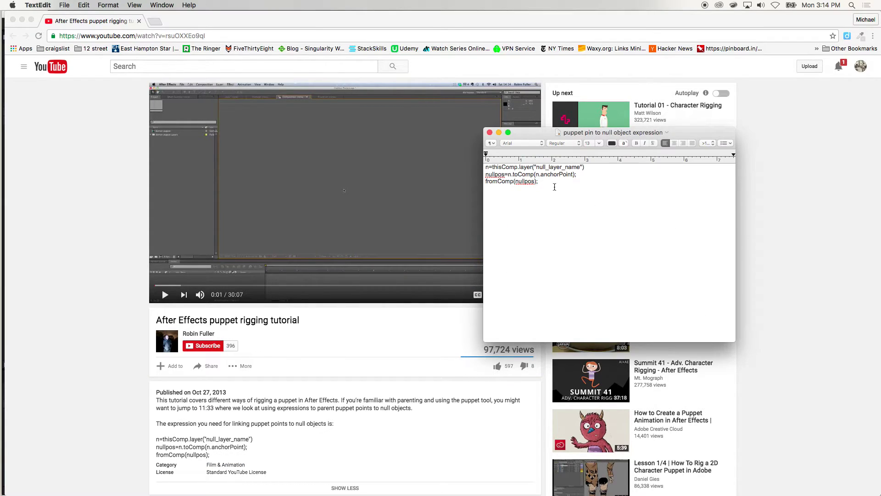
drag(544, 181, 487, 163)
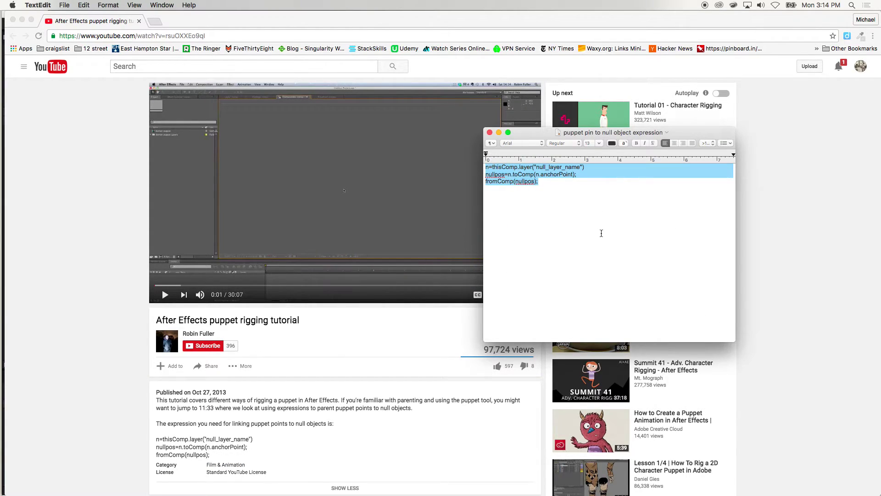
key(super+c)
key(super+Tab)
key(super+Tab)
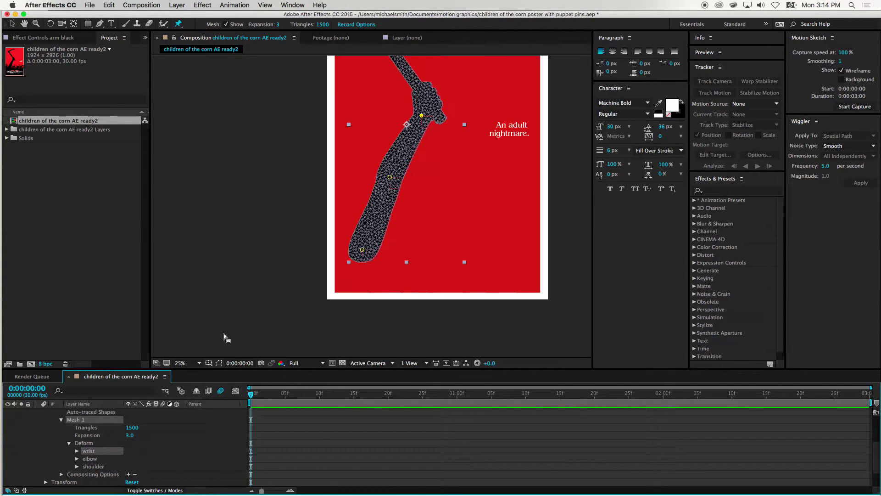
- Paste the copied expression onto the shoulder pin's Position
drag(415, 252, 380, 294)
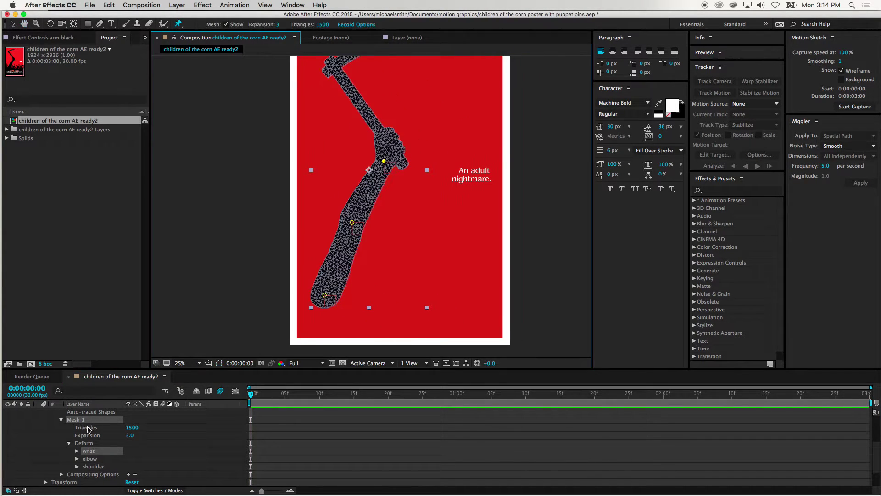
click(77, 466)
scroll(153, 447, down, 2)
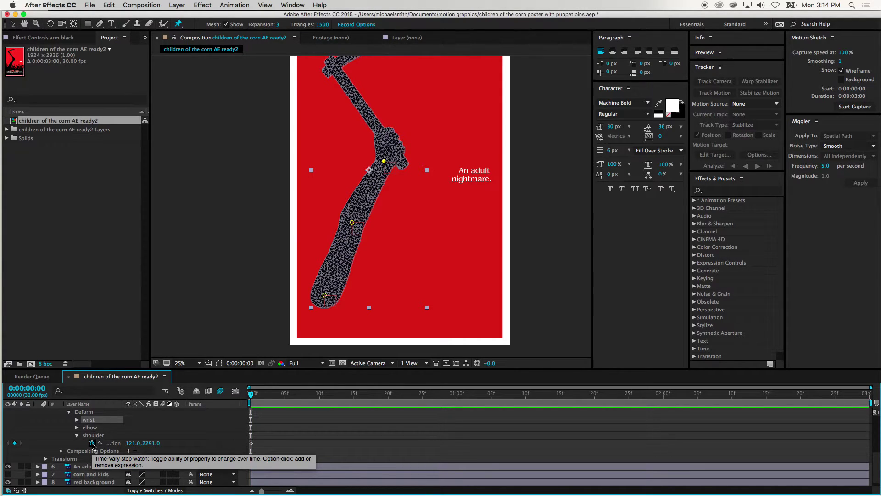
alt+click(92, 443)
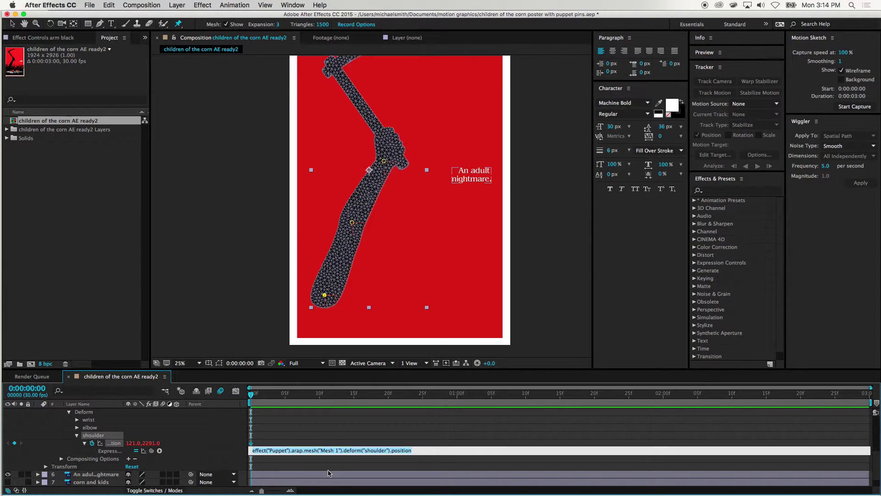
key(super+v)
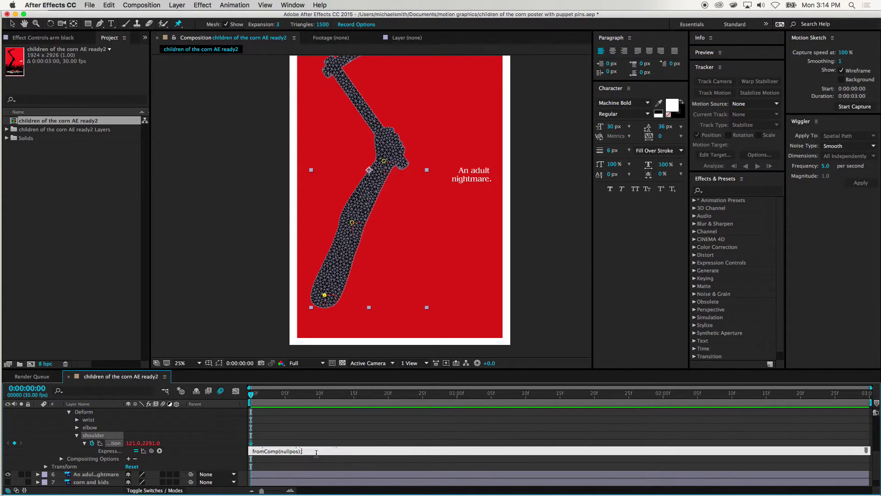
- Replace null_layer_name with 'shoulder' in the expression and commit it
key(Up)
key(Up)
key(Down)
key(Up)
key(Right)
key(Right)
key(Right)
key(Right)
key(BackSpace)
key(BackSpace)
key(BackSpace)
key(BackSpace)
key(BackSpace)
key(BackSpace)
text(shoulder)
click(90, 429)
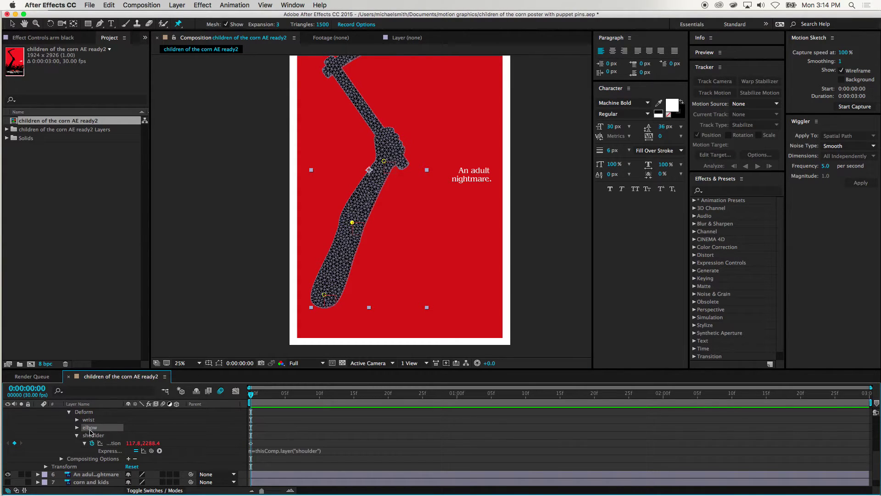
- Paste the expression onto the elbow pin's Position with null_layer_name changed to 'elbow'
click(77, 427)
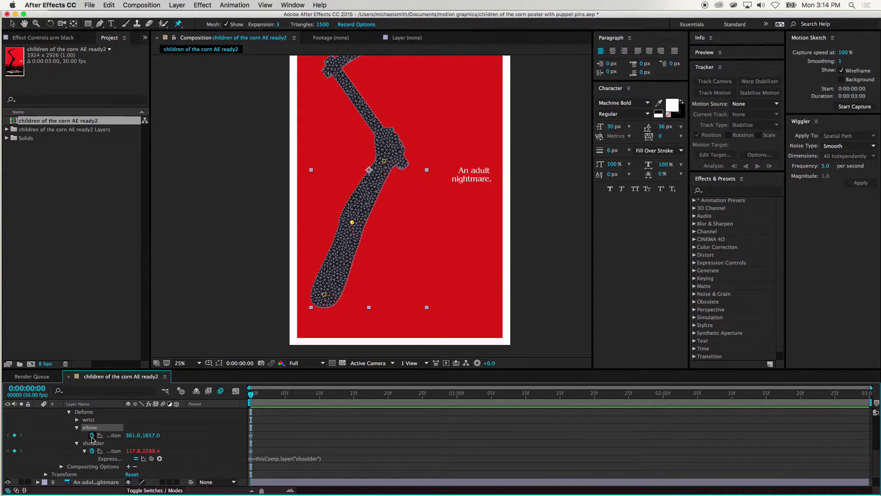
alt+click(92, 436)
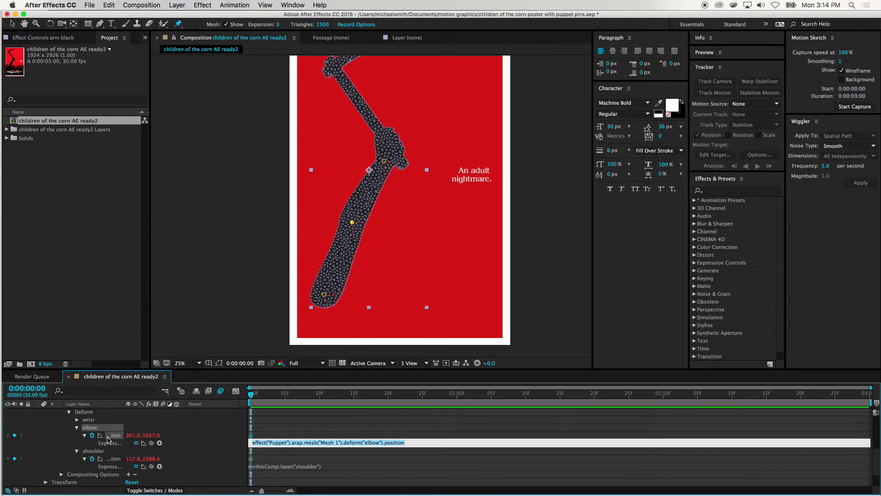
key(super+v)
key(super+a)
key(super+v)
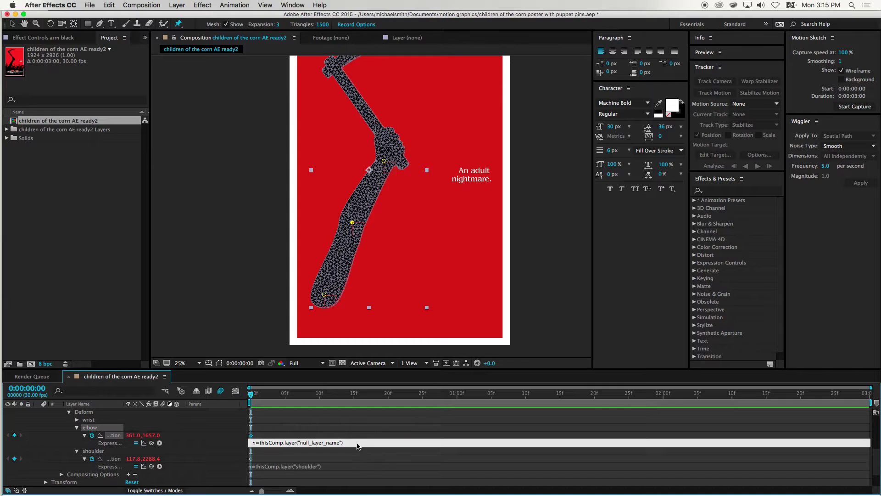
key(BackSpace)
key(BackSpace)
key(BackSpace)
key(BackSpace)
key(BackSpace)
key(BackSpace)
key(BackSpace)
text(elb)
click(89, 421)
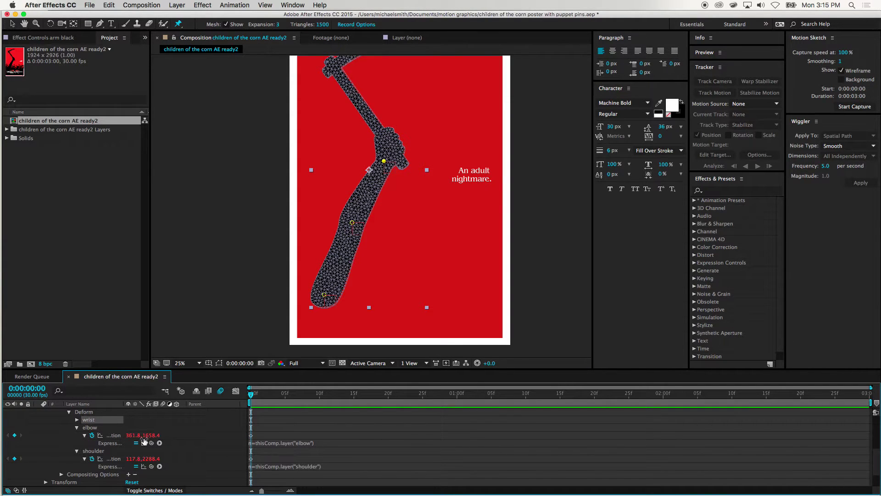
click(77, 422)
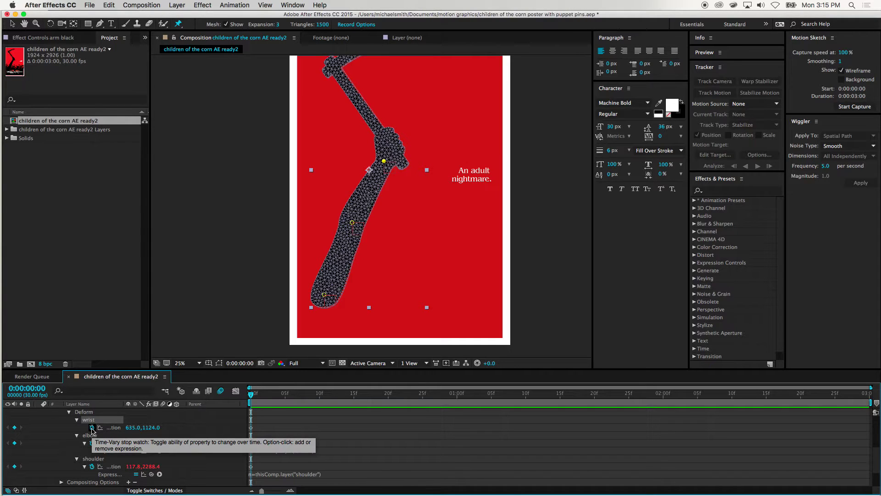
- Paste the null-link expression onto the wrist pin's Position, replacing null_layer_name with wrist
alt+click(92, 430)
key(super+v)
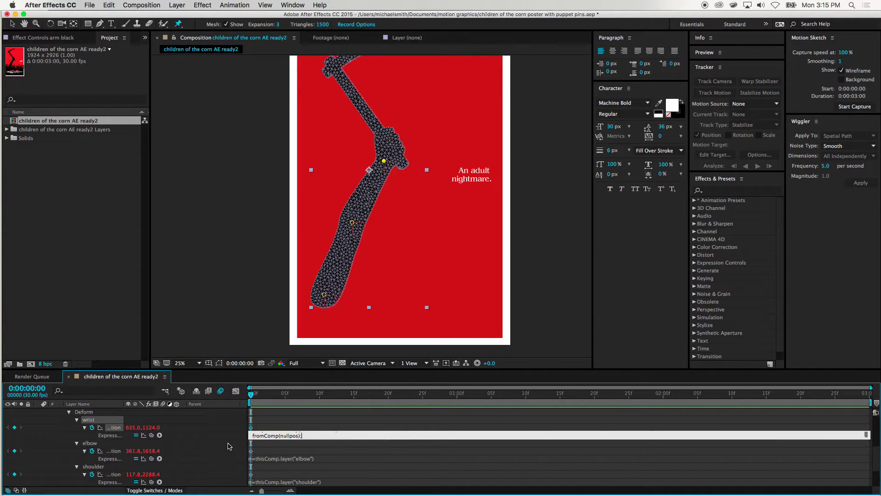
click(300, 435)
drag(340, 435, 301, 435)
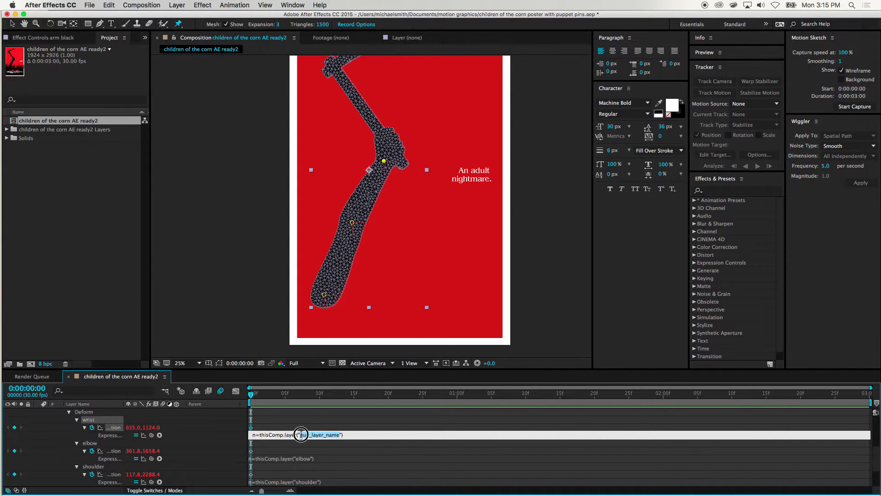
text(wrist)
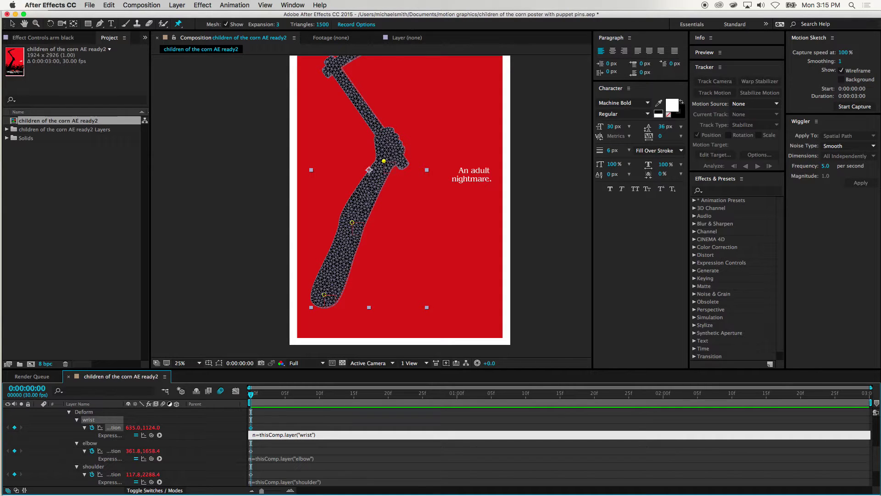
key(Delete)
key(Delete)
key(super+z)
key(super+a)
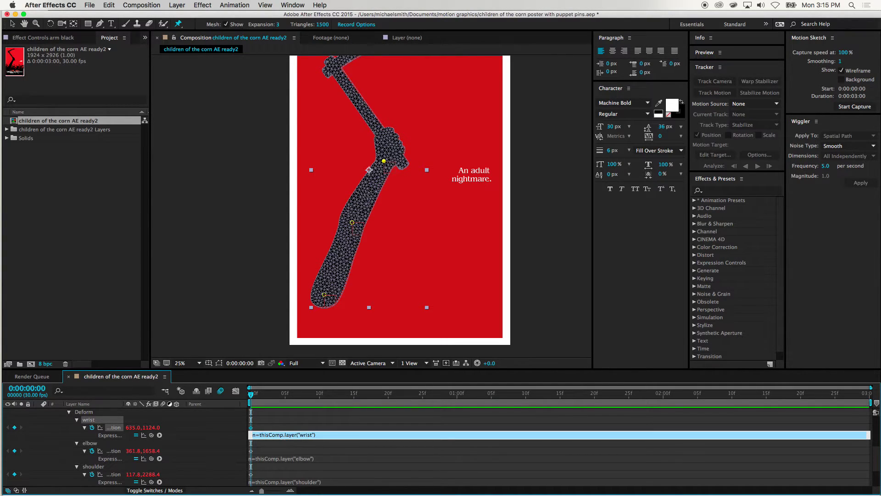
key(super+v)
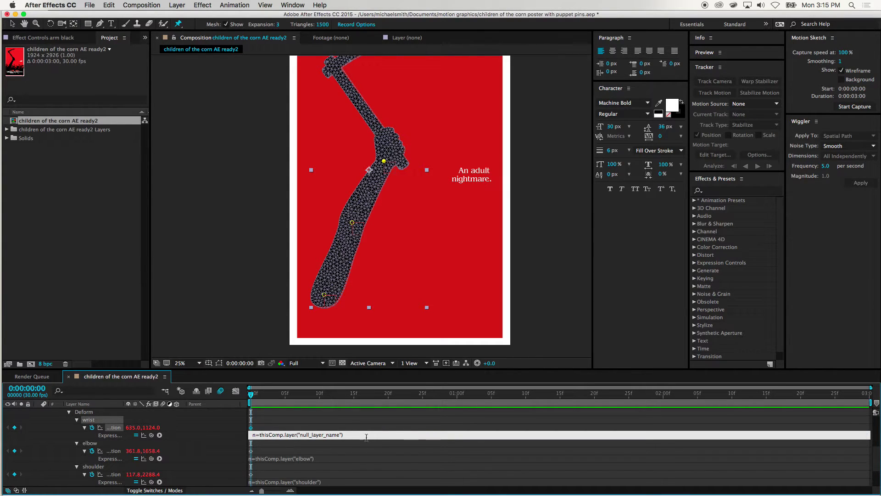
drag(341, 435, 300, 435)
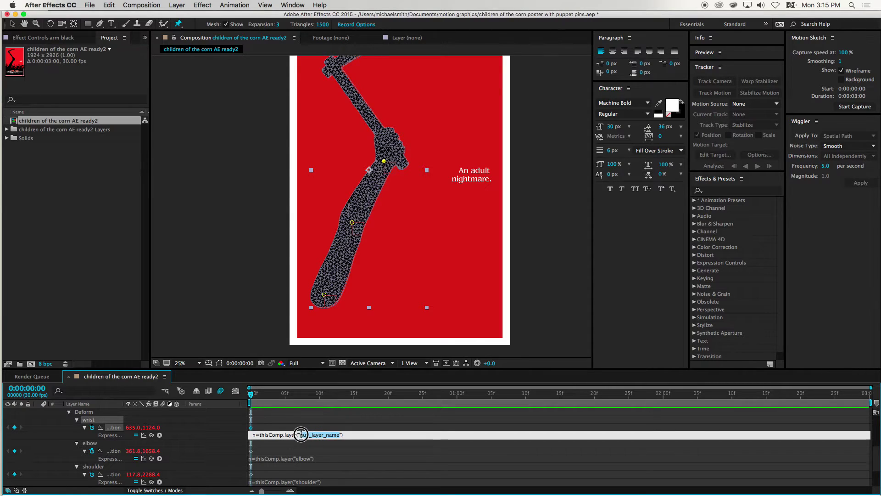
text(wrist)
key(Delete)
key(Delete)
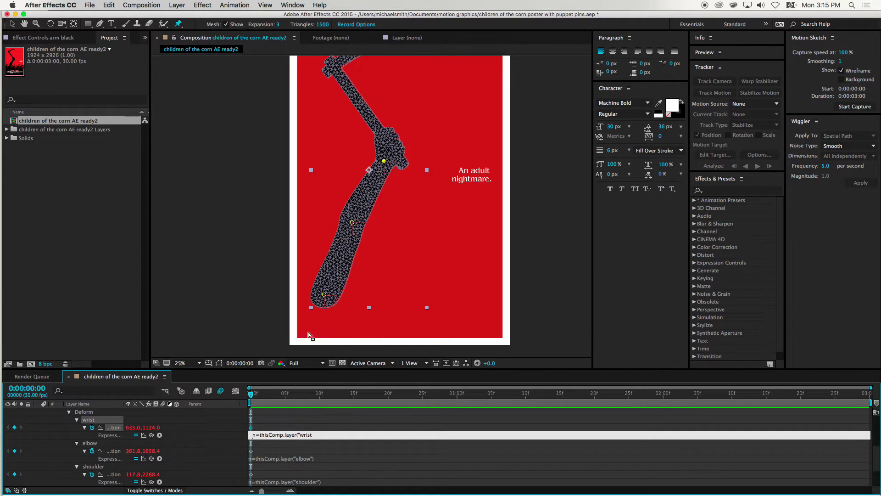
- Redo the wrist pin's Position expression so it references thisComp.layer("wrist")
click(77, 420)
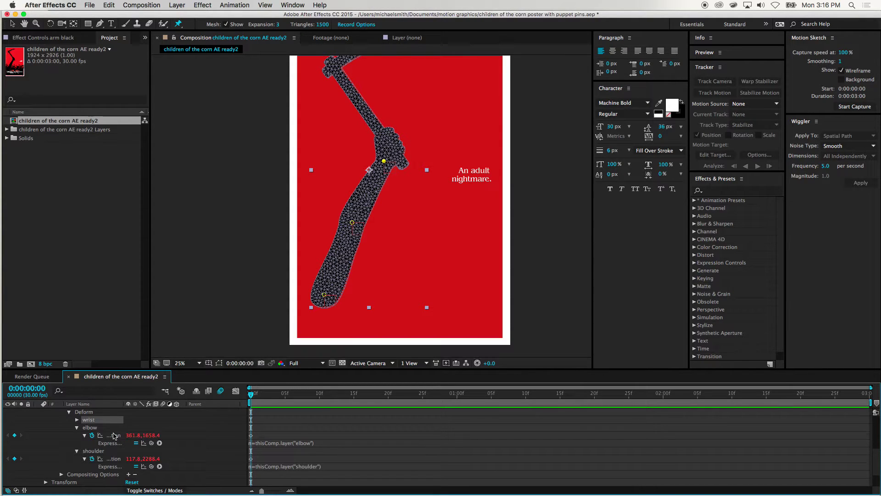
click(77, 420)
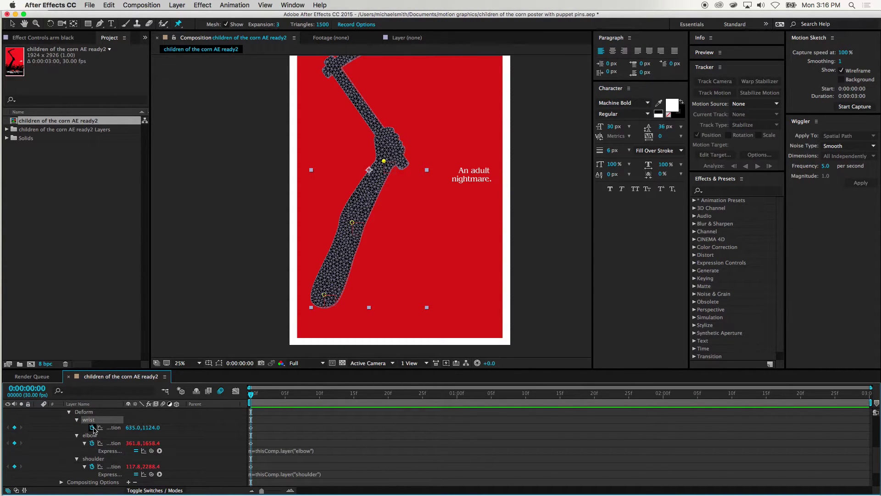
alt+click(92, 427)
click(354, 435)
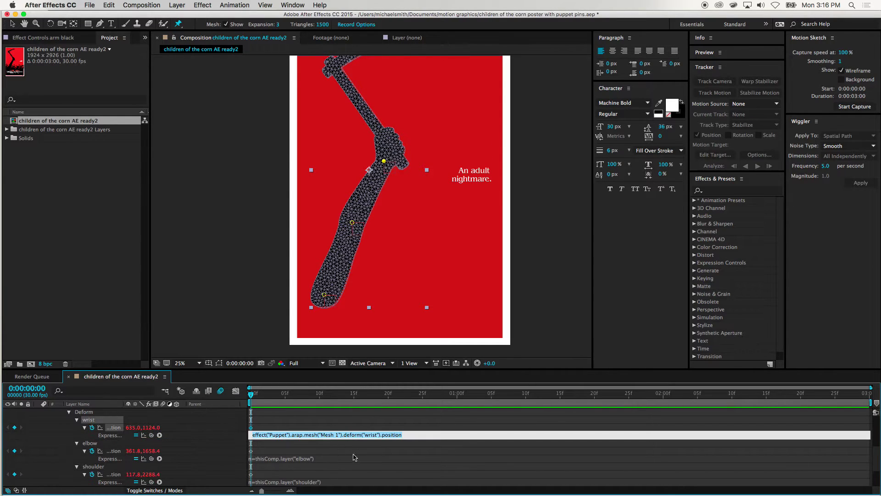
key(super+v)
key(super+Up)
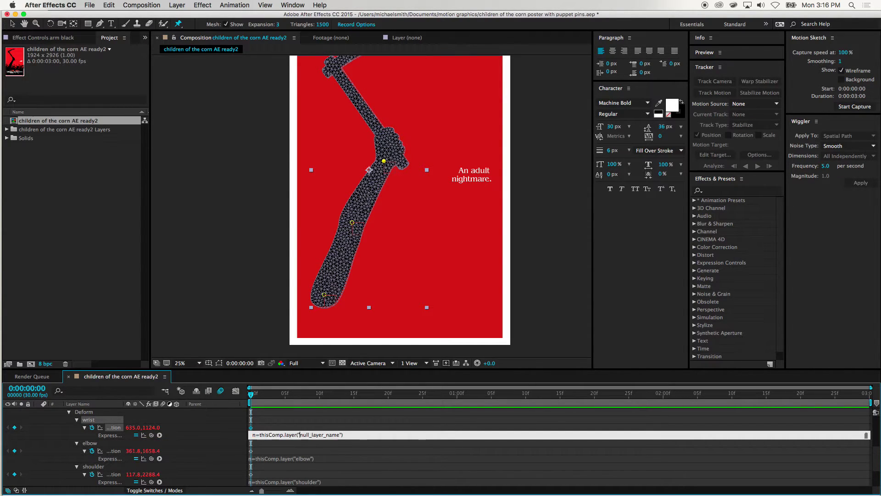
drag(341, 435, 301, 436)
text(wrist)
click(90, 447)
scroll(92, 447, up, 2)
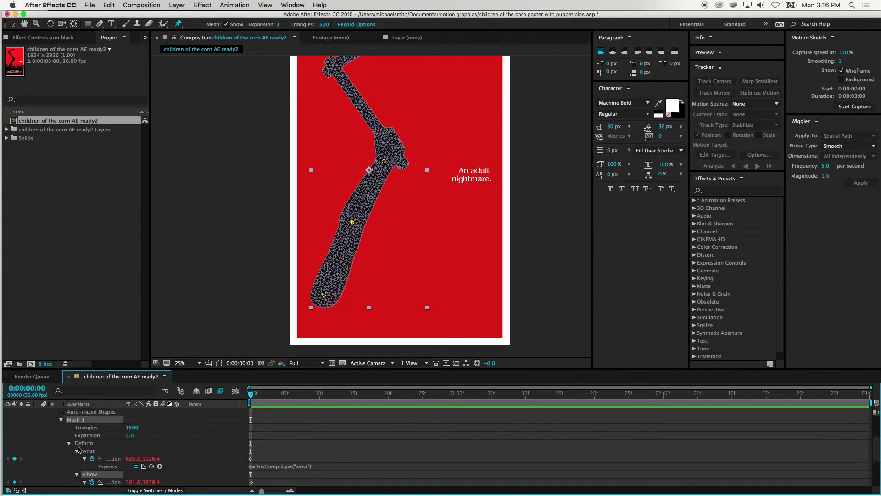
- Set starting Rotation and Position keyframes at frame 0 on the wrist null
scroll(76, 447, up, 4)
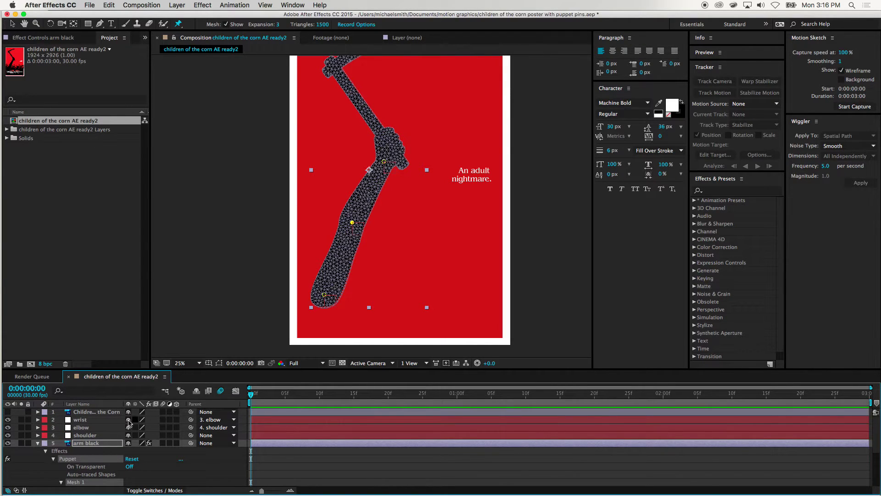
click(105, 420)
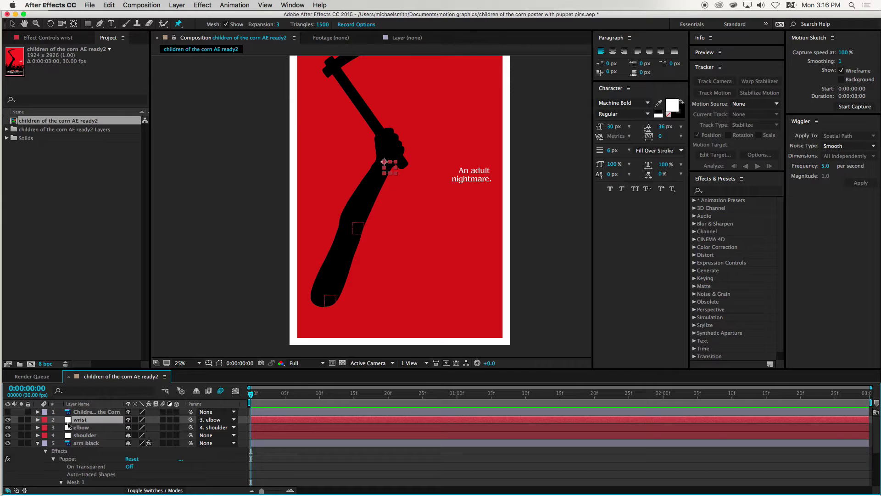
key(p)
key(r)
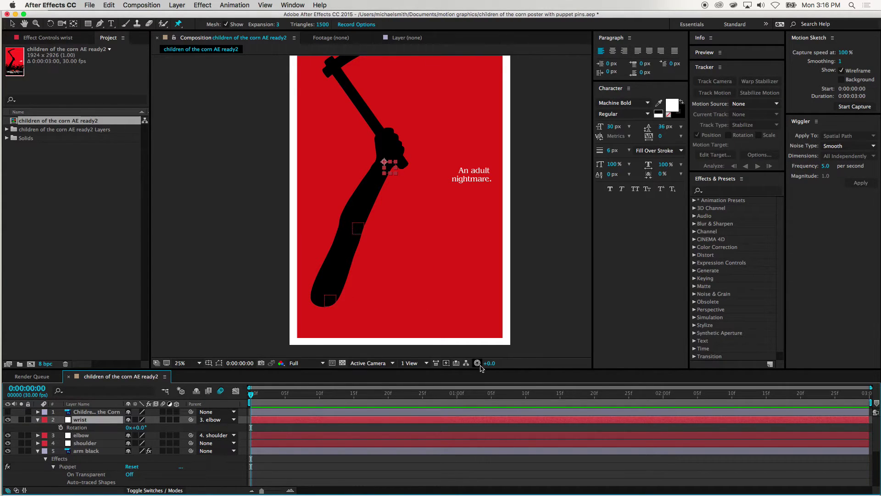
drag(481, 369, 477, 391)
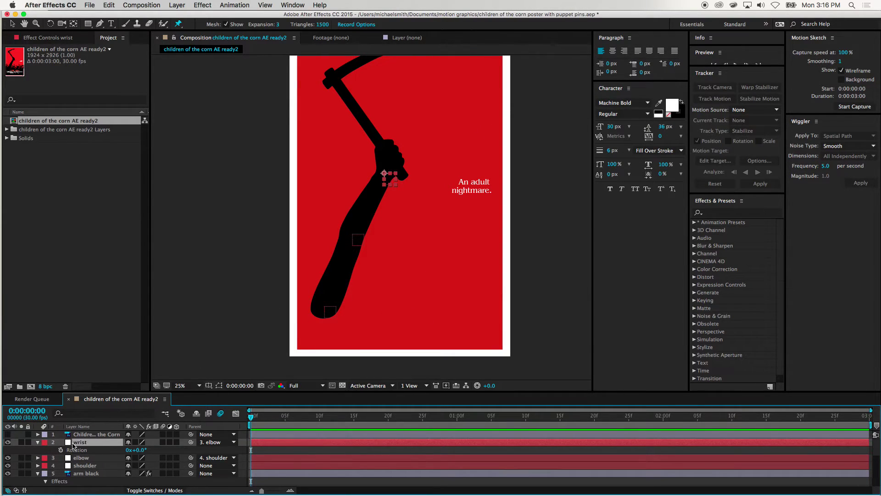
click(60, 450)
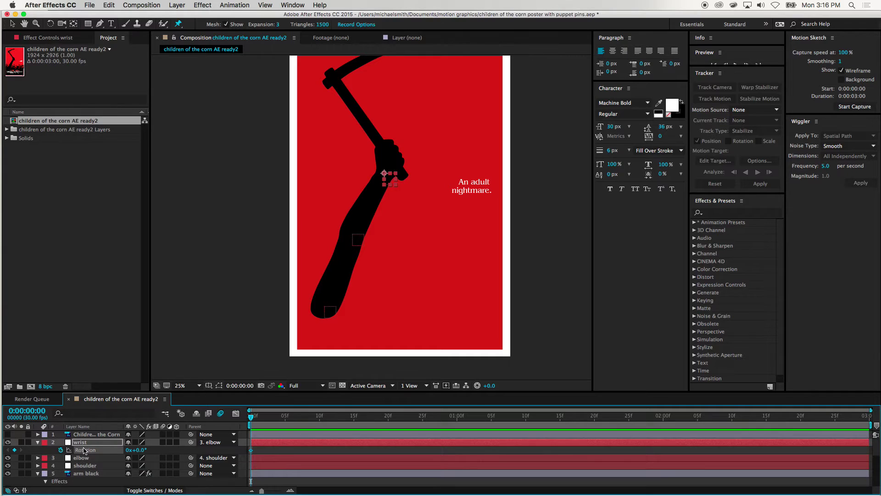
key(p)
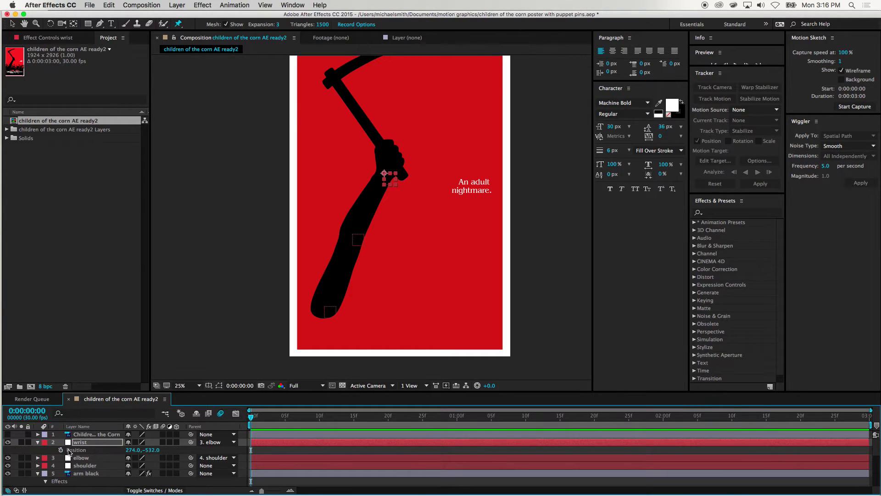
click(61, 450)
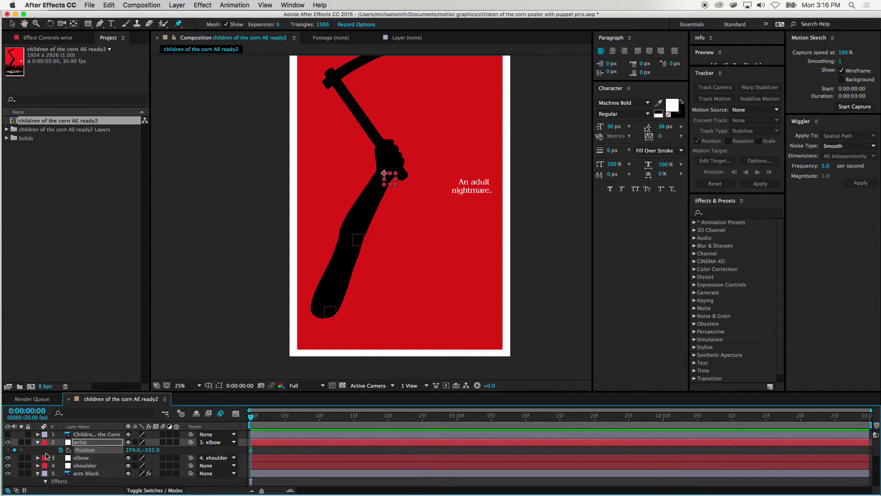
- Set starting Position and Rotation keyframes at frame 0 on the elbow null
click(76, 458)
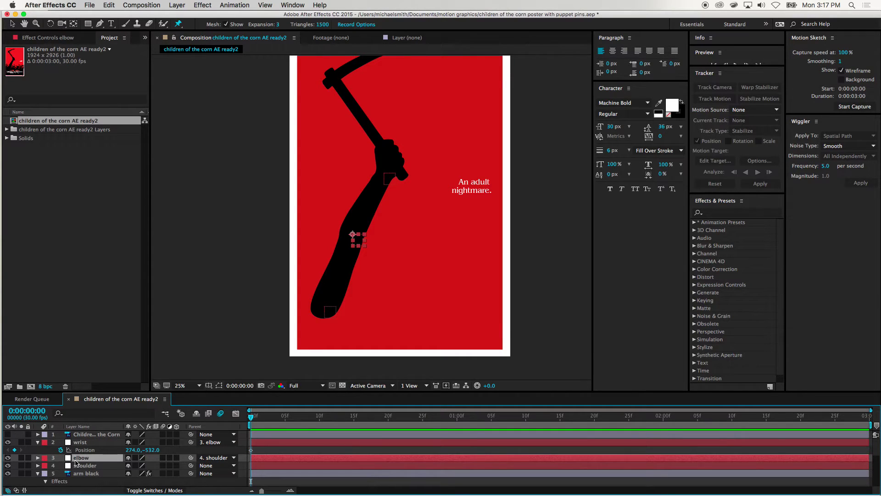
key(p)
click(61, 465)
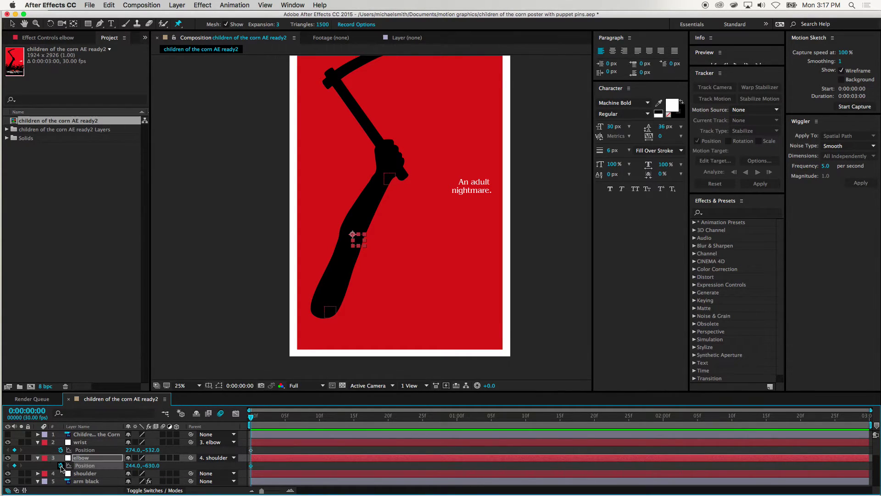
key(r)
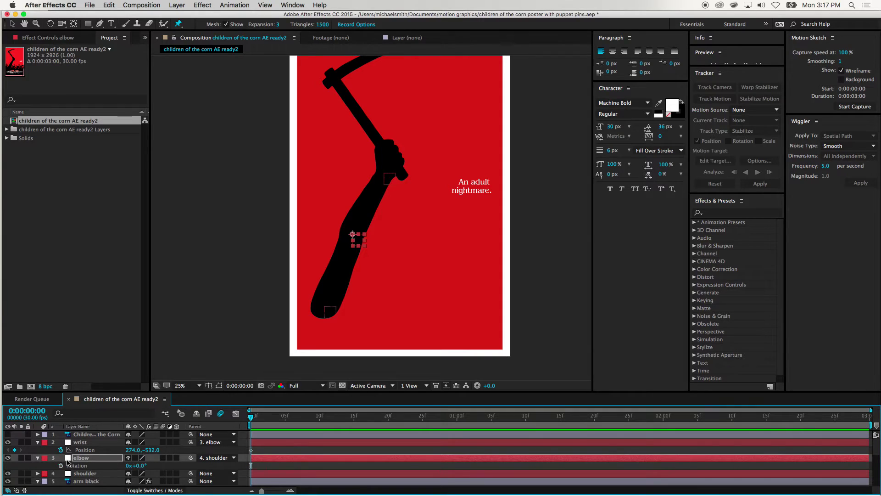
click(61, 466)
- Set starting Position and Rotation keyframes at frame 0 on the shoulder null
click(81, 474)
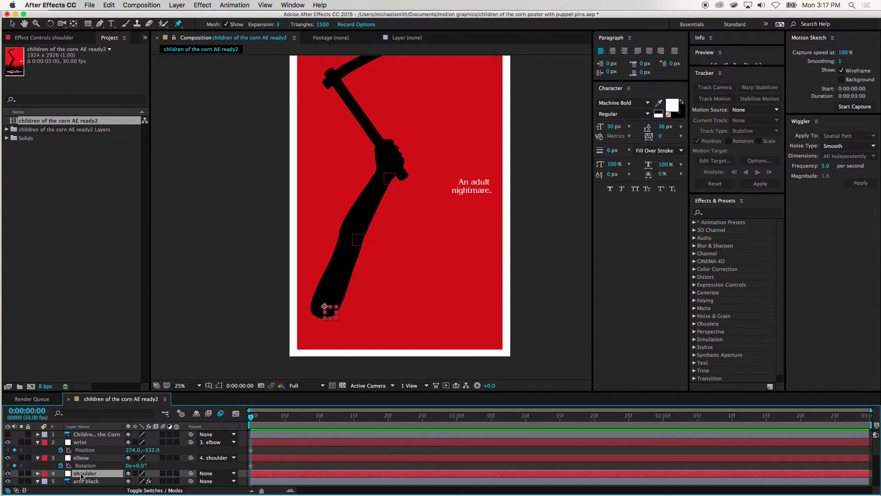
key(p)
click(60, 481)
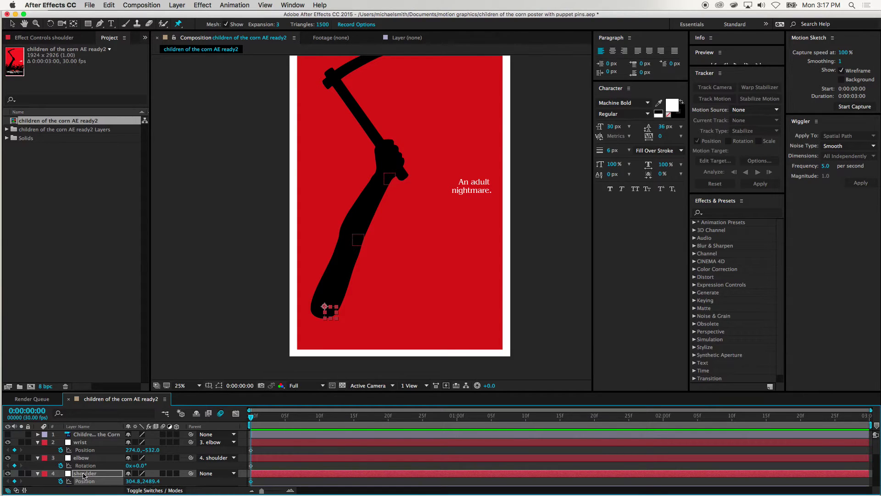
key(r)
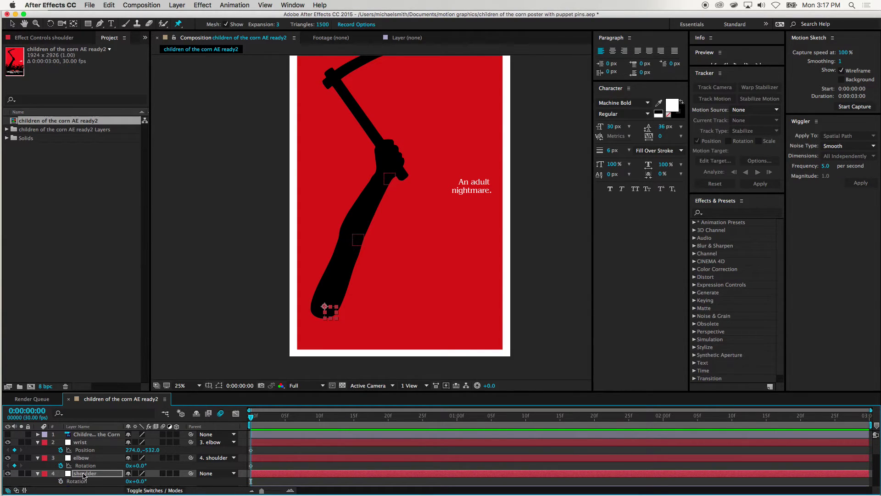
click(60, 481)
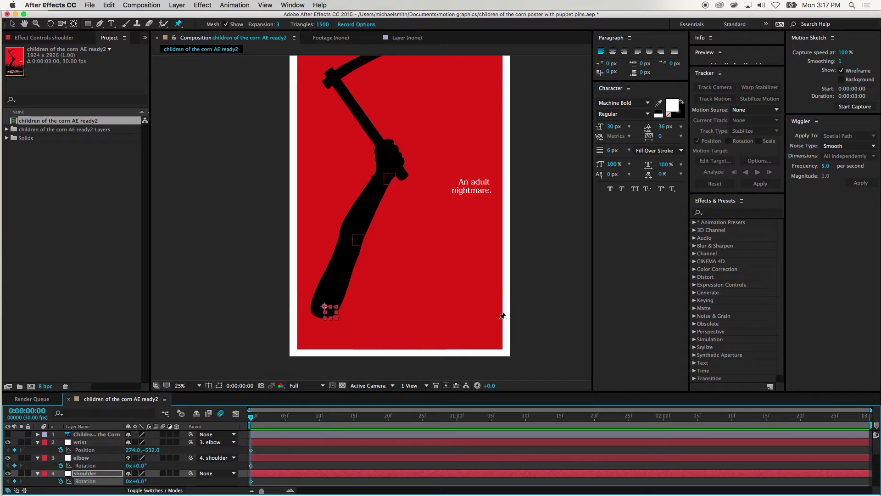
- Test-rotate the shoulder with the Rotation tool, undo it, and move to frame 25
click(14, 24)
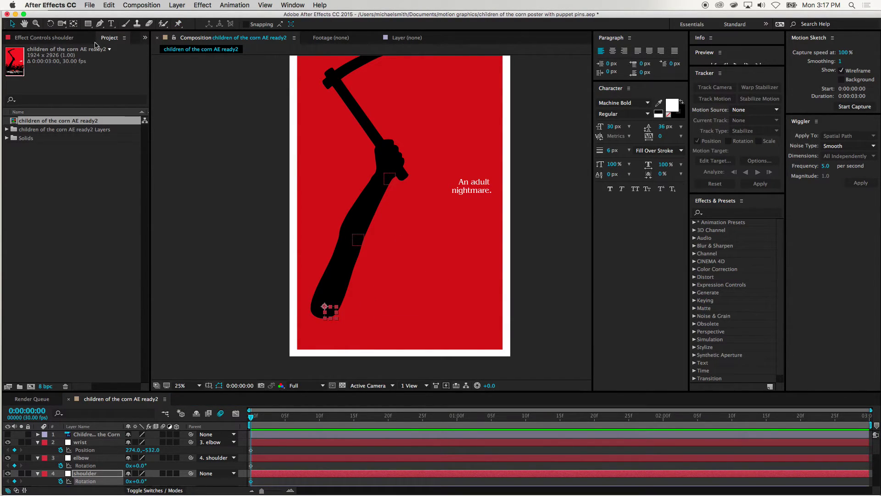
click(50, 24)
click(69, 475)
drag(323, 305, 274, 225)
key(super+z)
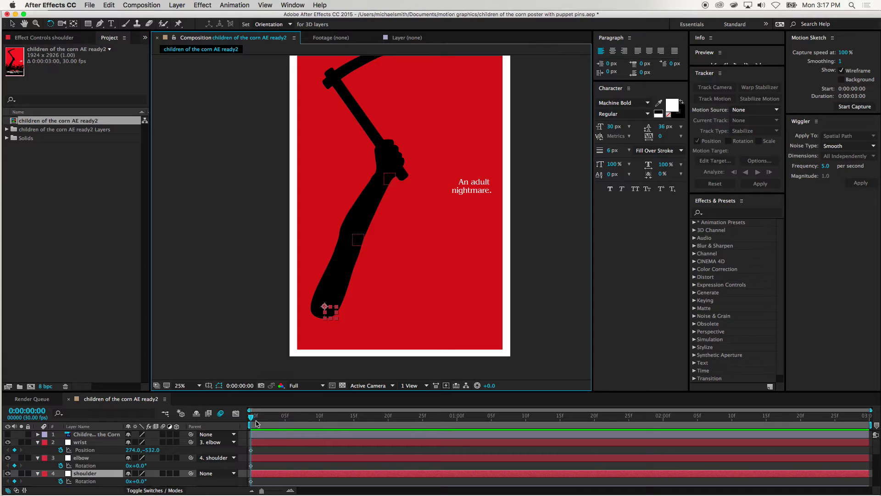
drag(257, 424, 422, 427)
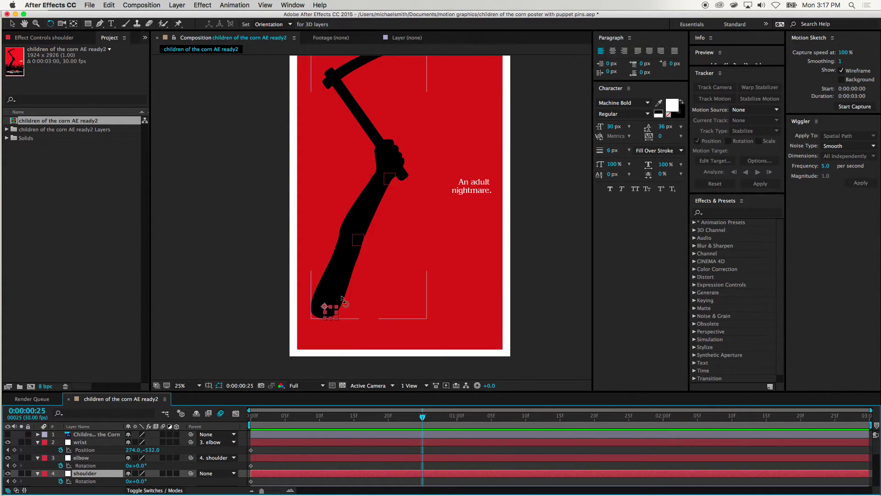
- Remove the stray shoulder keyframe and try a -20° shoulder Rotation at frame 25
mouse_move(326, 312)
mouse_down()
mouse_move(321, 299)
mouse_move(334, 305)
mouse_move(327, 312)
mouse_up()
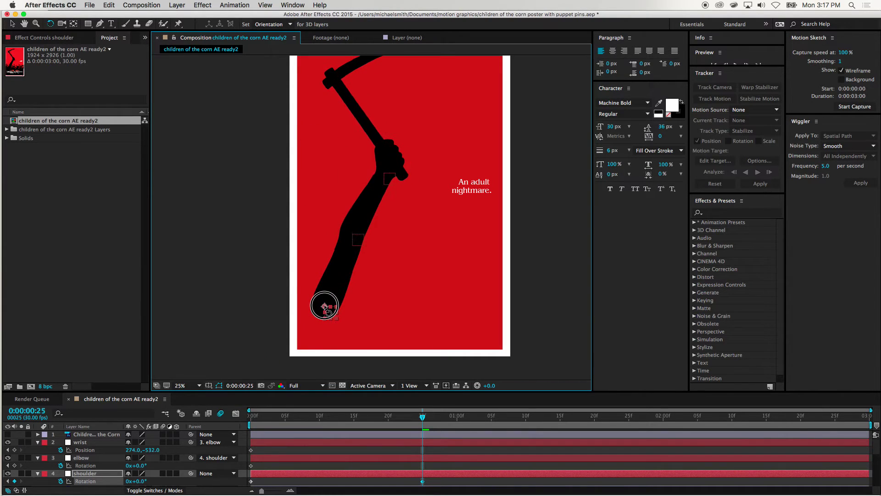
key(super+z)
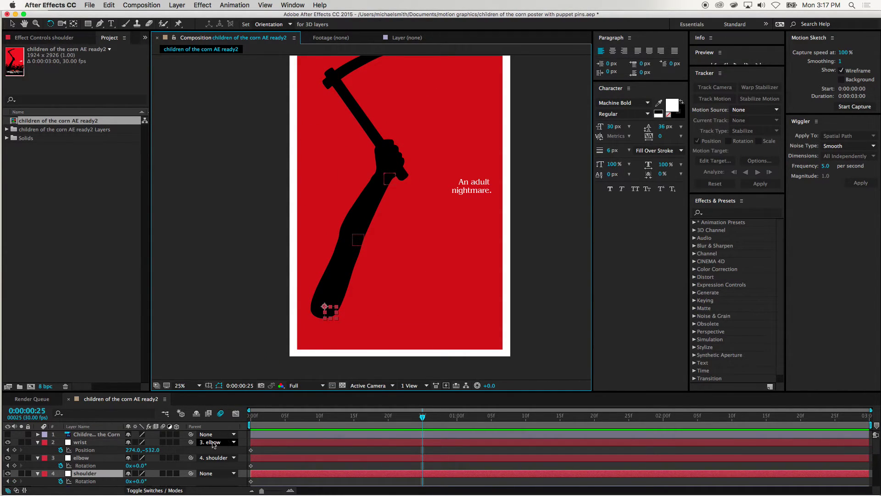
click(139, 481)
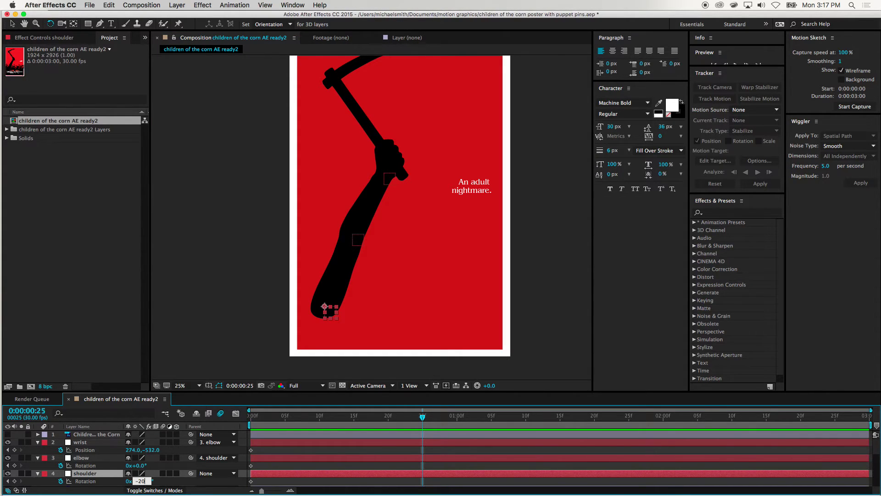
text(-20)
key(Tab)
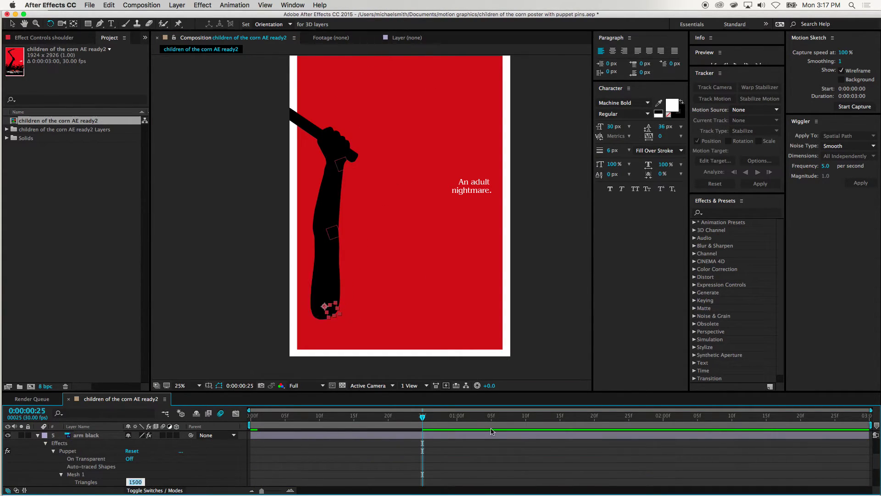
scroll(187, 466, up, 5)
- Settle the shoulder Rotation at -9° after trying 19°
click(141, 468)
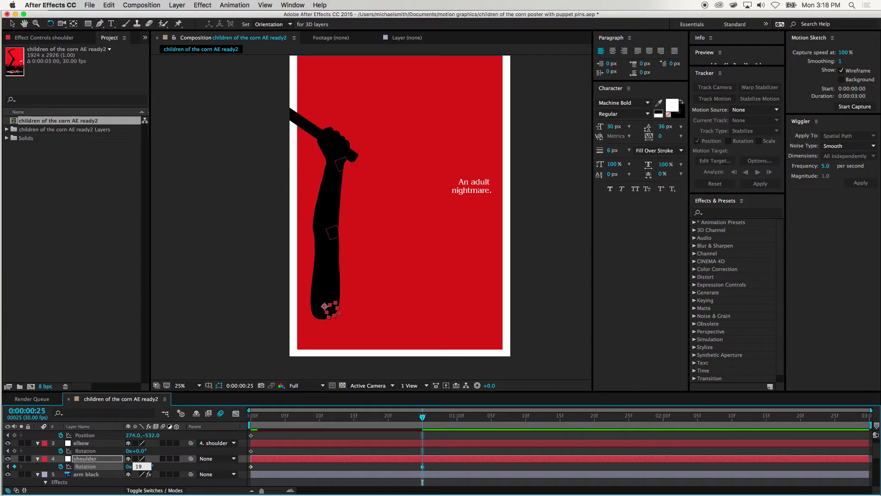
key(Return)
scroll(204, 452, down, 5)
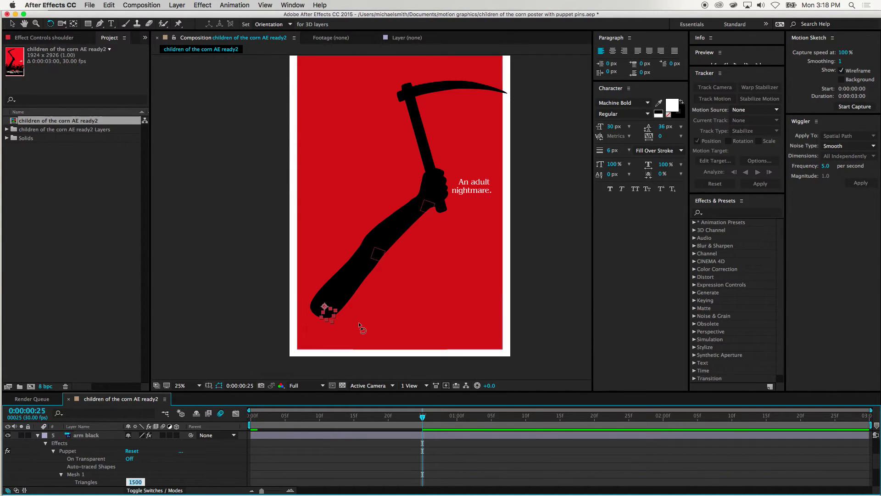
scroll(198, 455, up, 2)
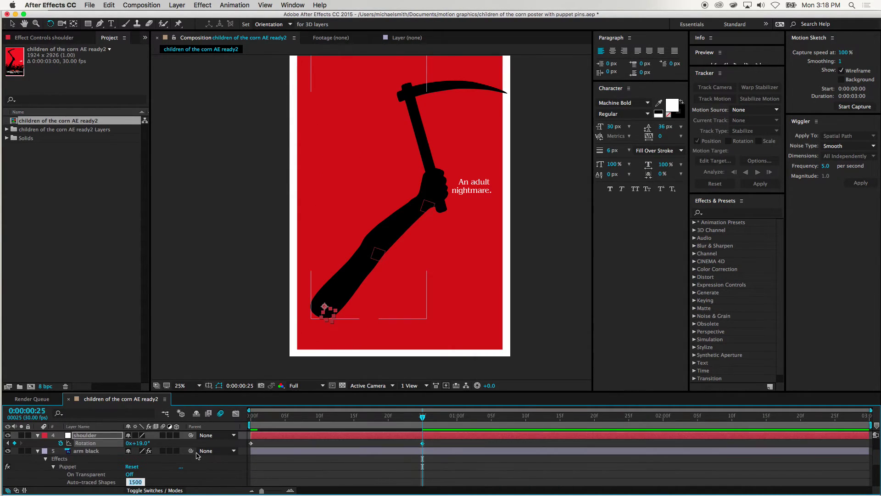
click(137, 443)
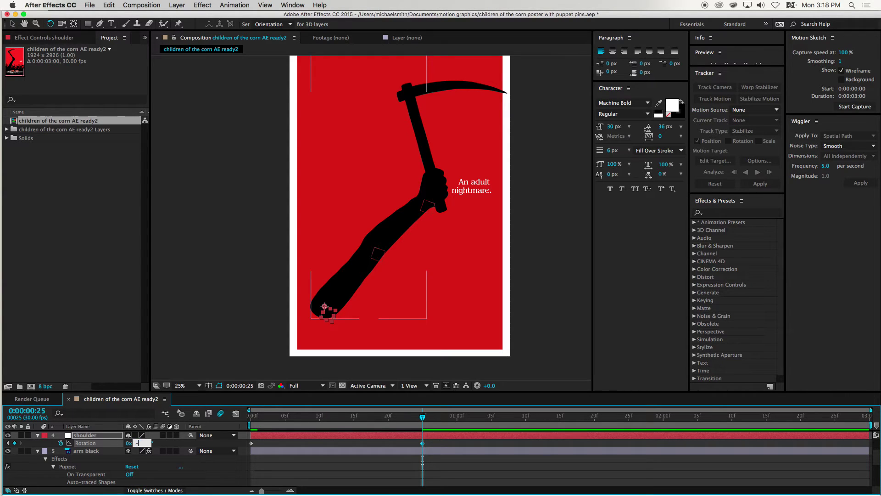
key(Return)
scroll(204, 454, down, 2)
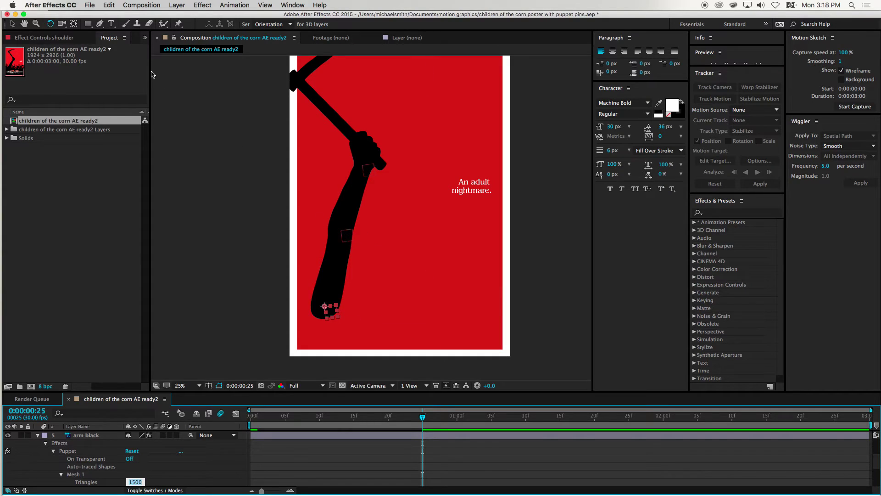
click(12, 23)
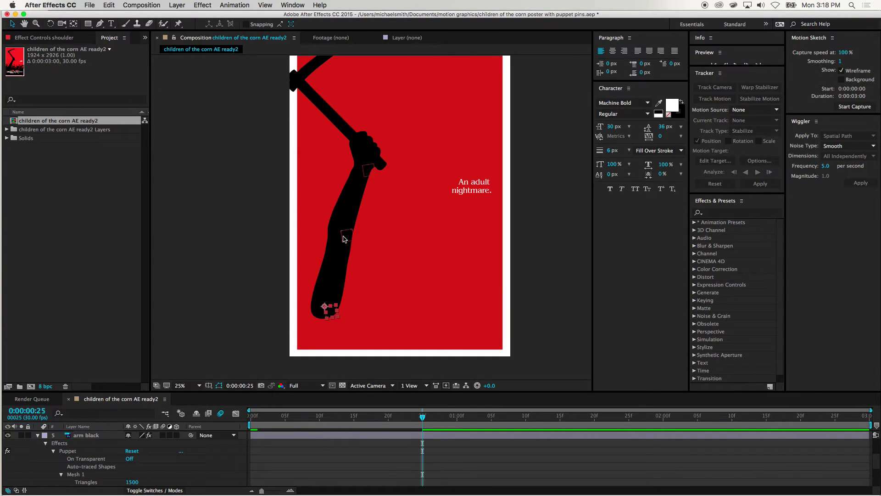
- Drag the wrist pin left at frame 25 to pull the fist back
click(342, 236)
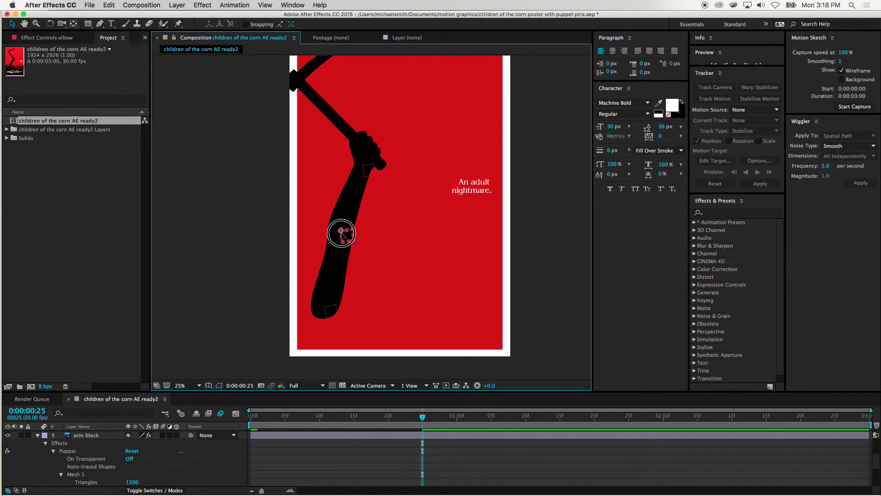
click(364, 168)
drag(363, 169, 348, 187)
key(super+z)
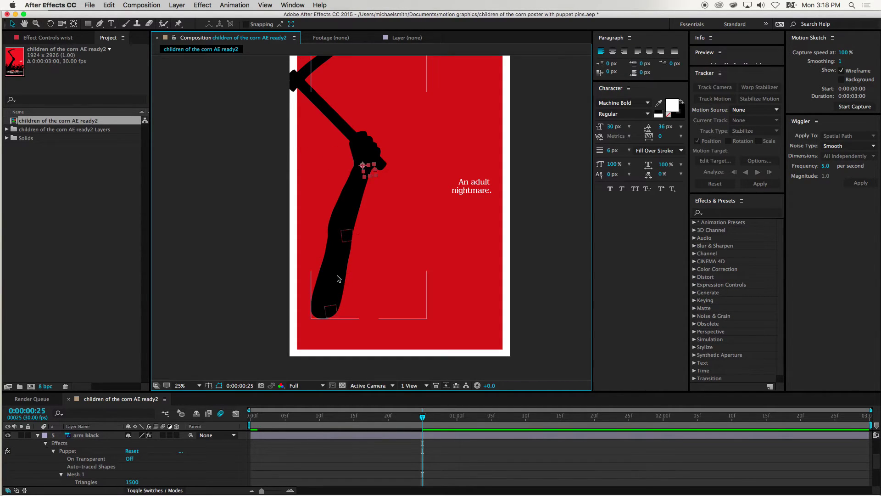
drag(363, 168, 339, 167)
- Preview the arm animation from frame 0
drag(427, 417, 211, 427)
key(space)
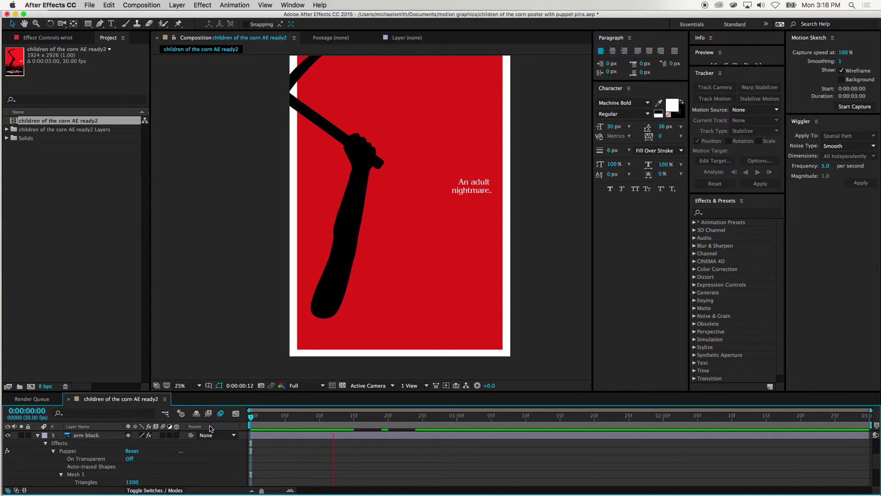
key(space)
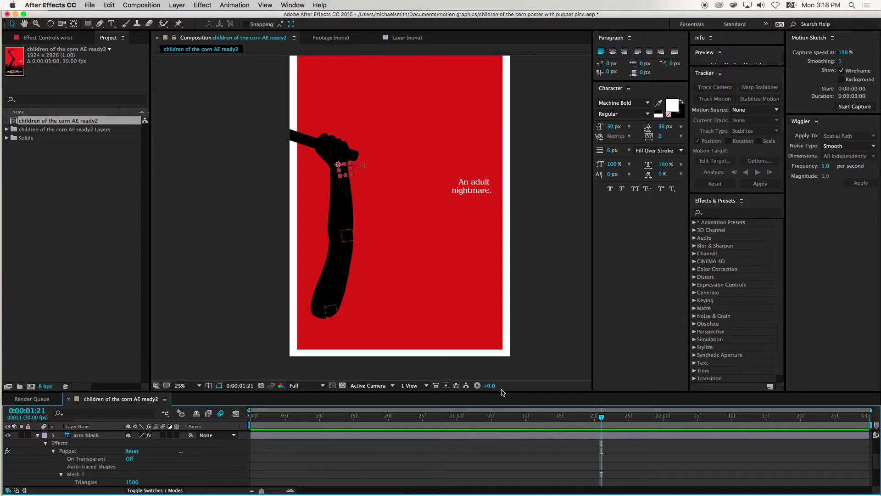
- Key the elbow null's current Position at 0:00:00:25 to hold it in place
drag(501, 392, 508, 294)
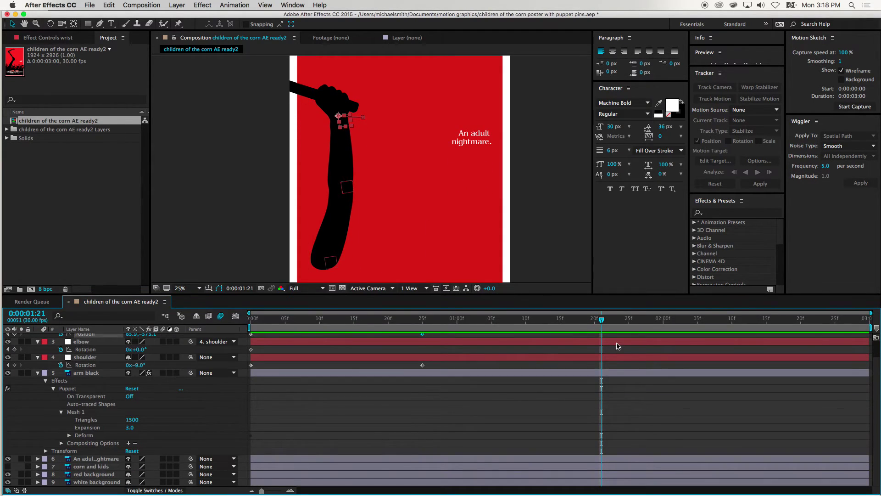
drag(603, 325, 457, 327)
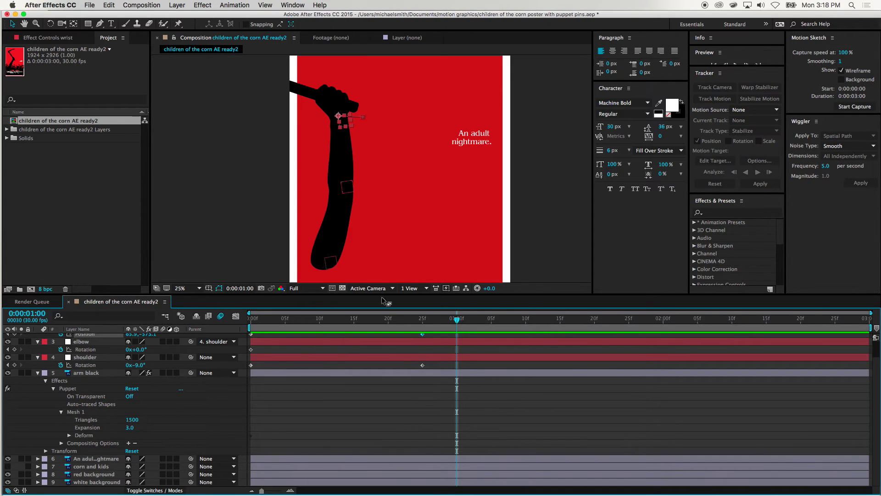
drag(458, 319, 423, 320)
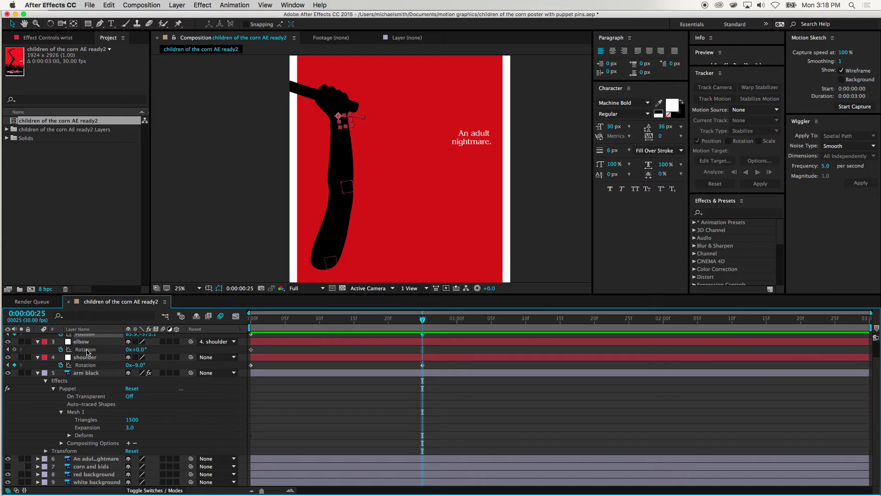
click(85, 350)
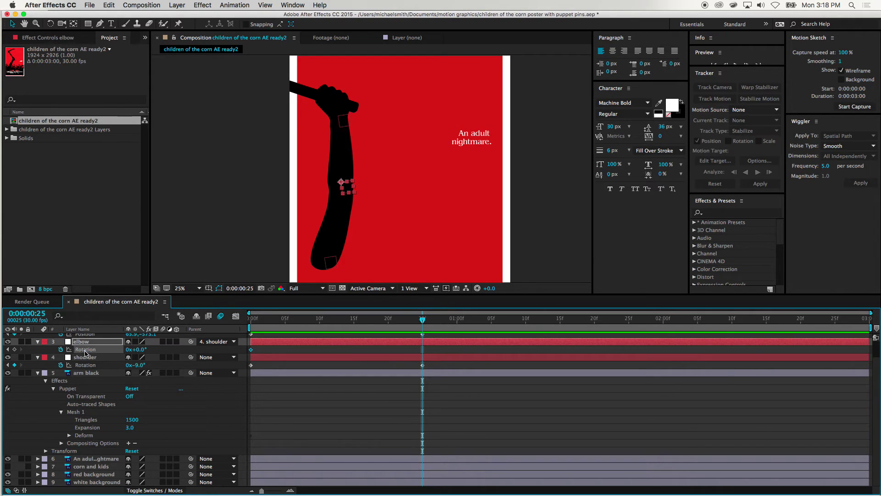
key(p)
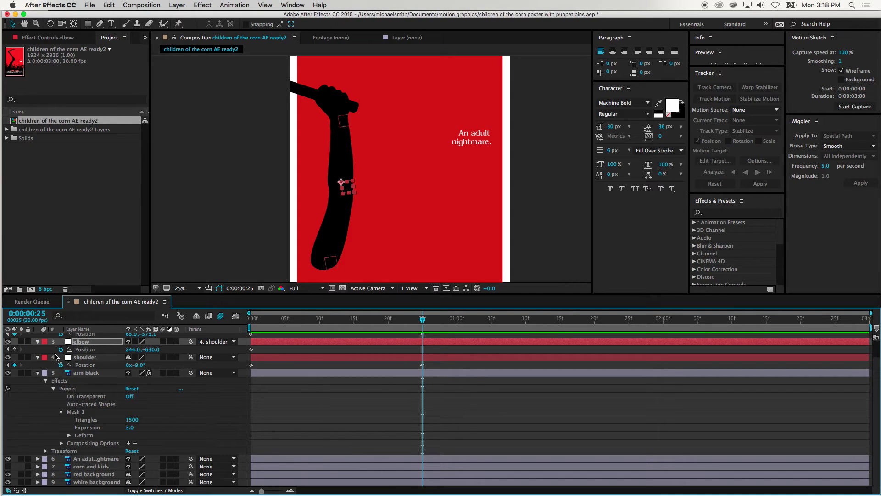
click(15, 349)
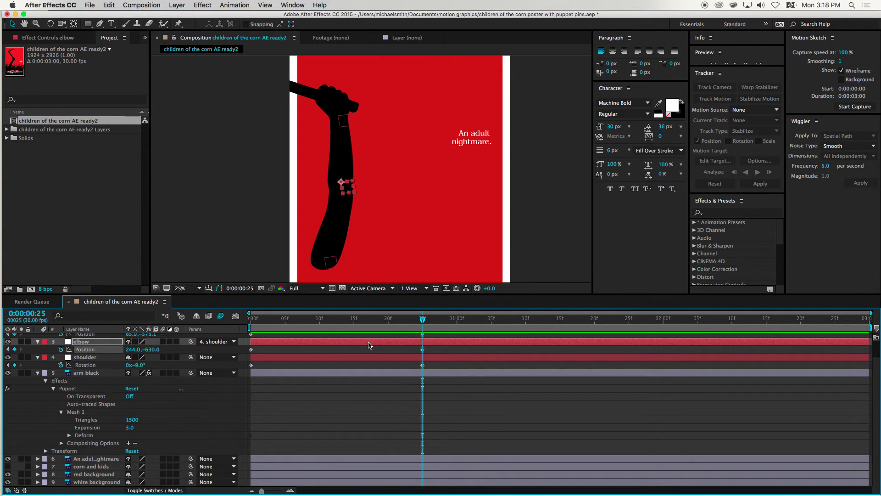
drag(423, 318, 498, 318)
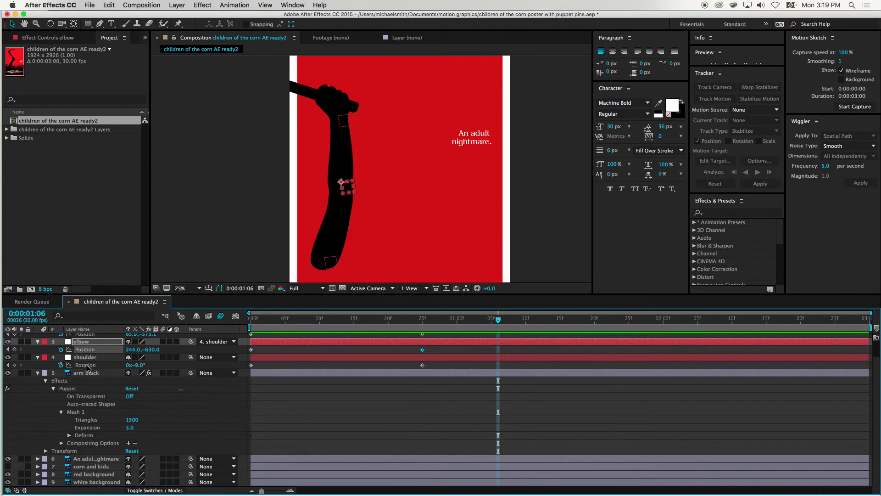
key(comma)
key(comma)
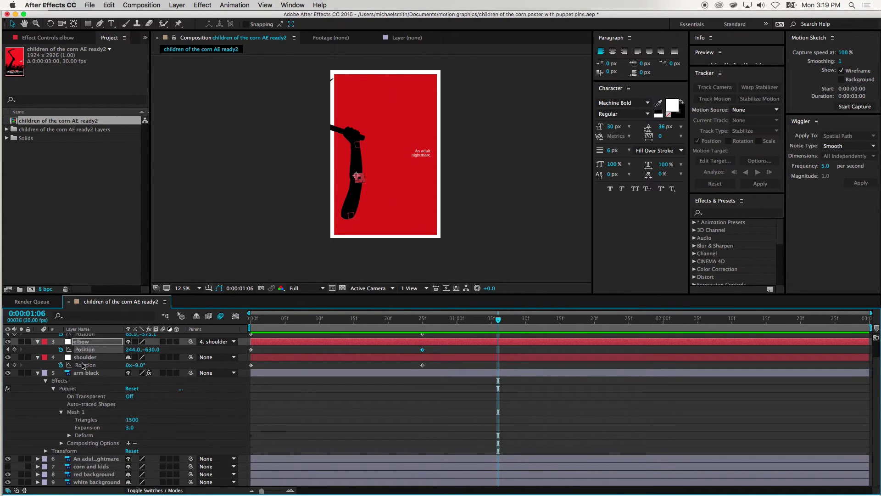
- Rotate the shoulder at 0:00:01:06 to swing the arm upward
click(80, 358)
click(50, 24)
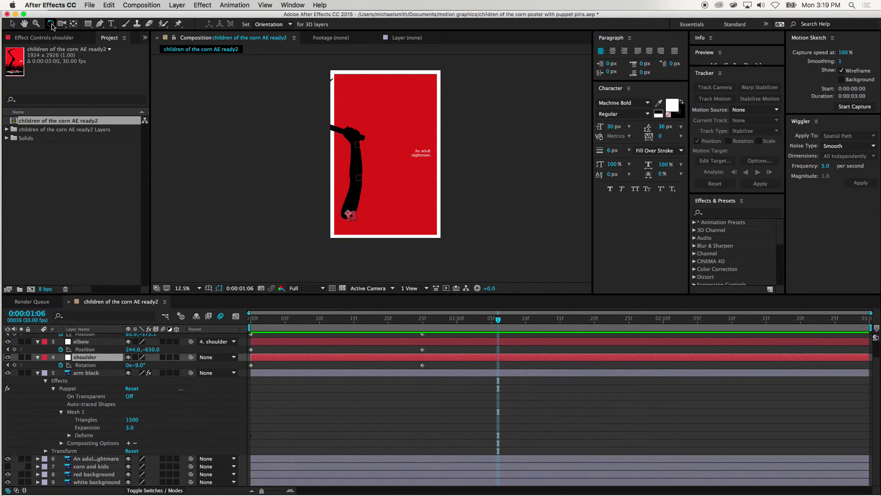
drag(349, 216, 377, 179)
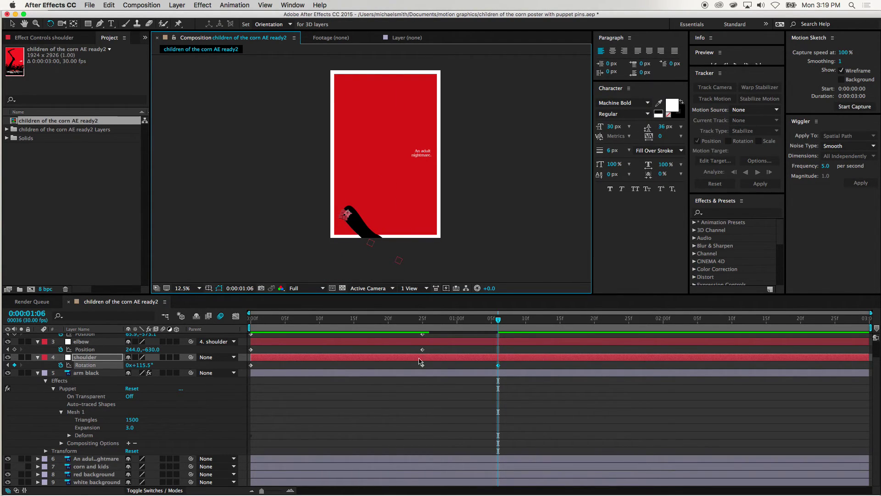
drag(499, 316, 436, 326)
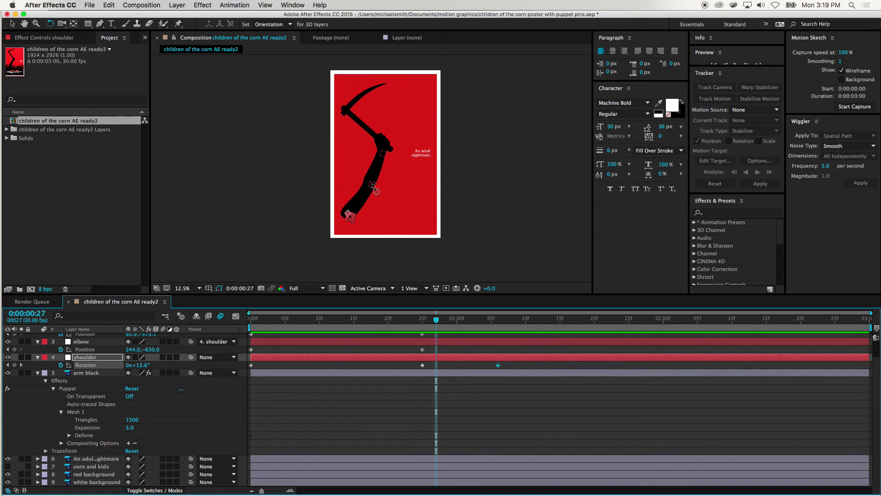
- Adjust the wrist and elbow poses around frame 28 to bend the forearm and scythe
click(12, 24)
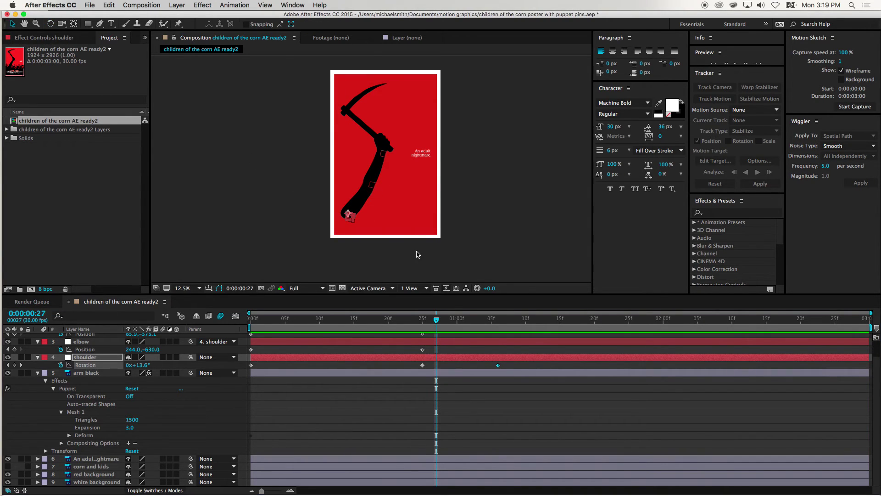
click(371, 184)
mouse_move(372, 186)
mouse_down()
mouse_move(380, 192)
mouse_move(364, 183)
mouse_move(374, 175)
mouse_up()
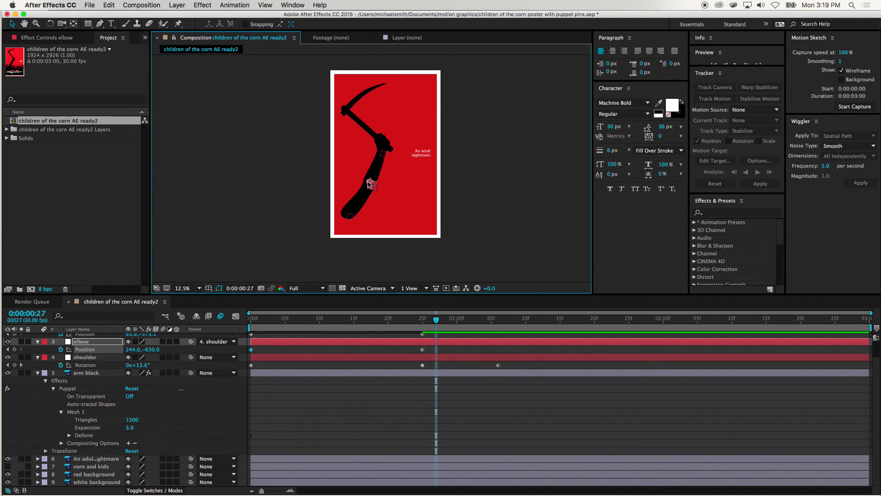
click(383, 152)
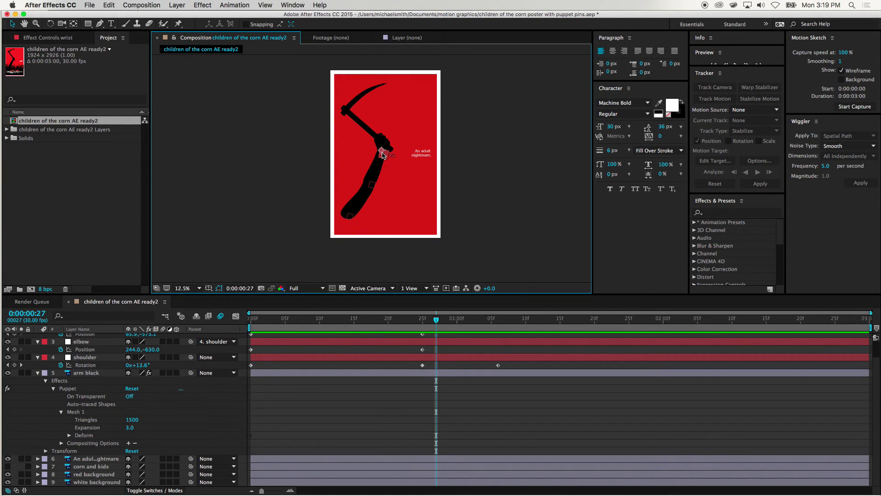
mouse_move(383, 153)
mouse_down()
mouse_move(366, 146)
mouse_move(359, 154)
mouse_move(371, 152)
mouse_up()
click(371, 184)
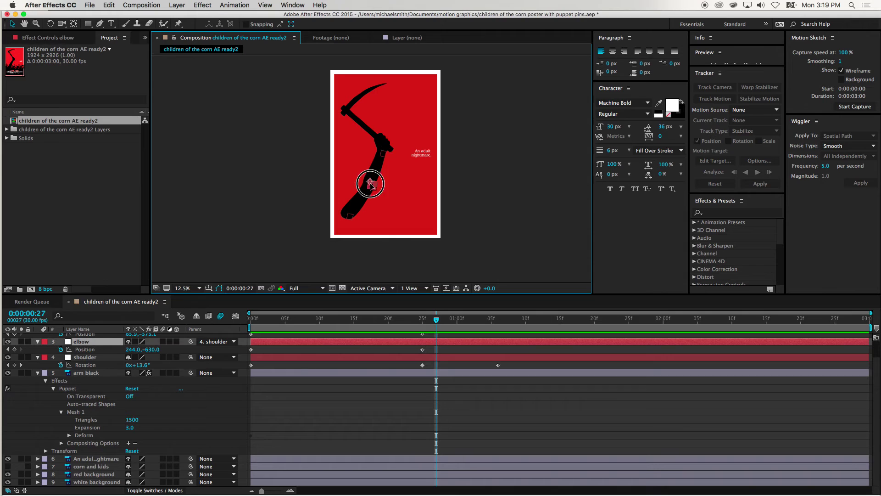
click(51, 23)
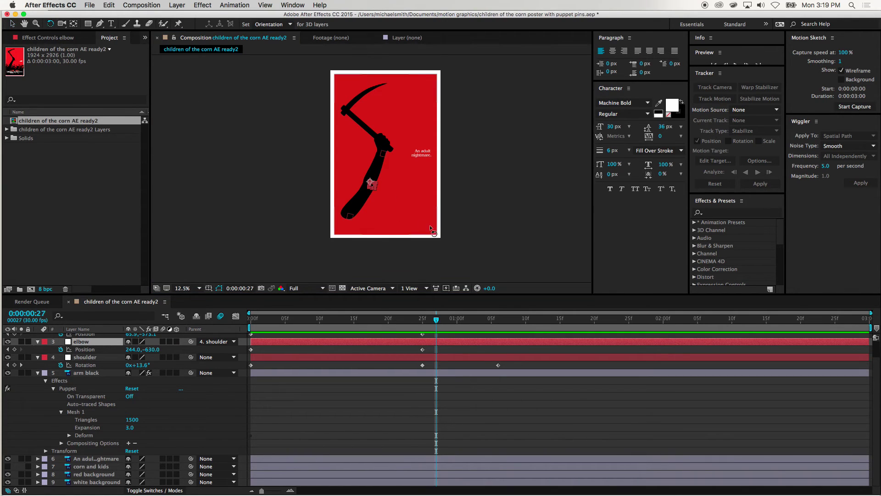
drag(372, 188, 377, 190)
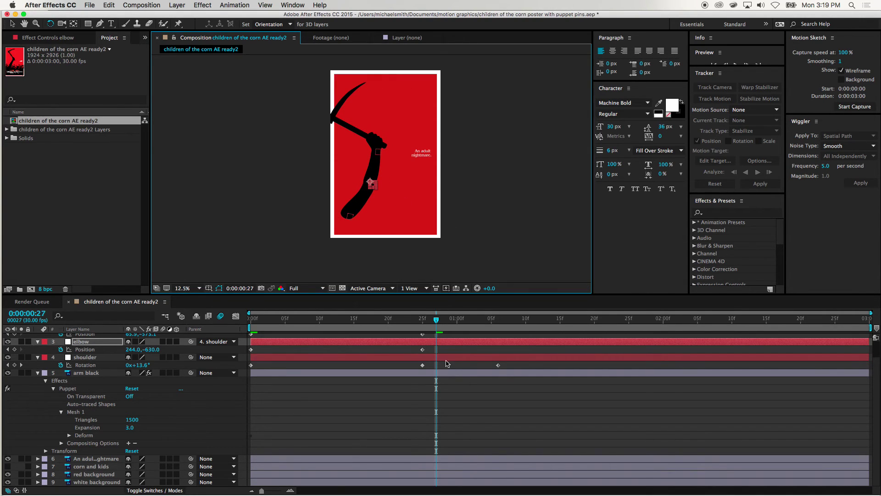
- Enable motion blur on the arm layer and nudge the last shoulder keyframe earlier
drag(436, 329, 479, 334)
drag(490, 338, 362, 367)
scroll(192, 424, up, 1)
scroll(192, 424, up, 1)
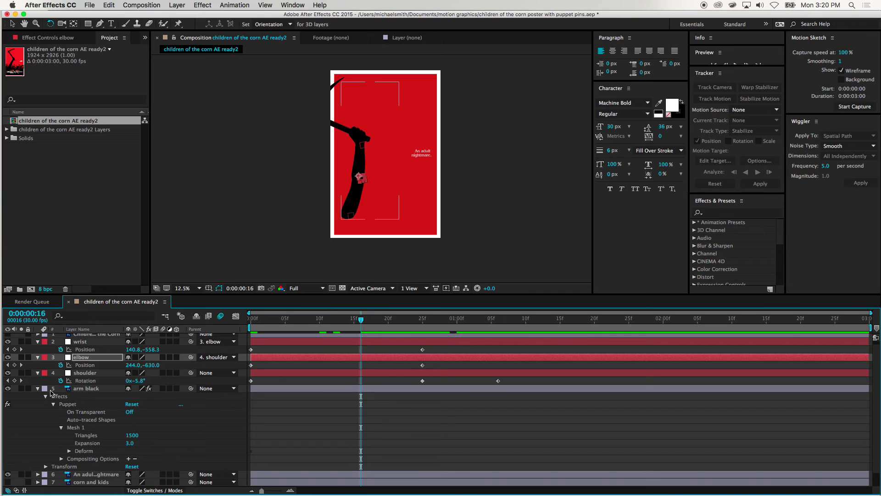
click(163, 388)
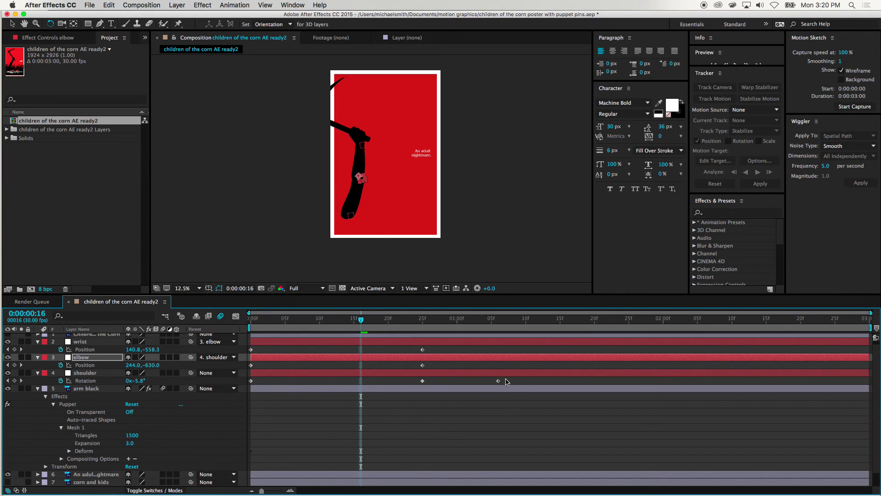
drag(499, 382, 491, 381)
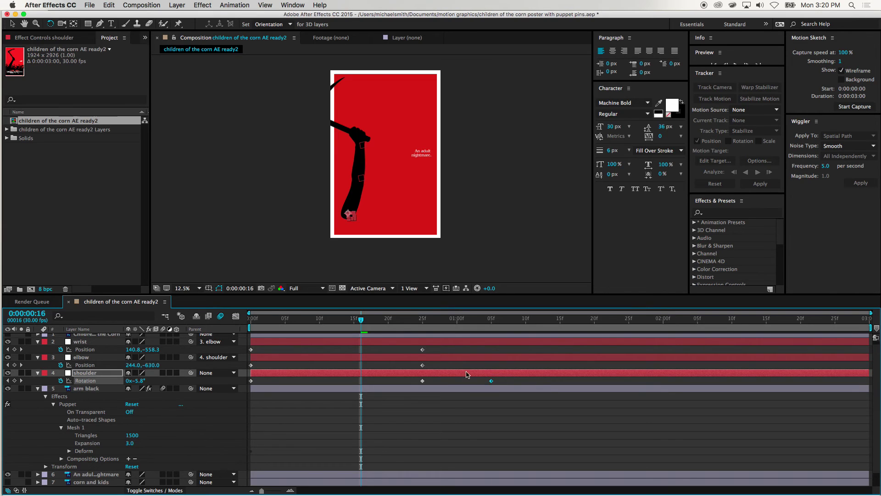
key(Home)
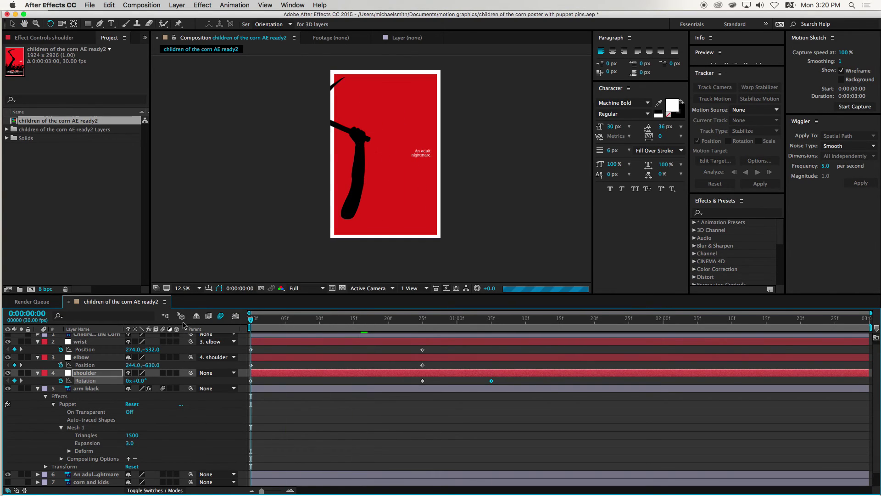
key(space)
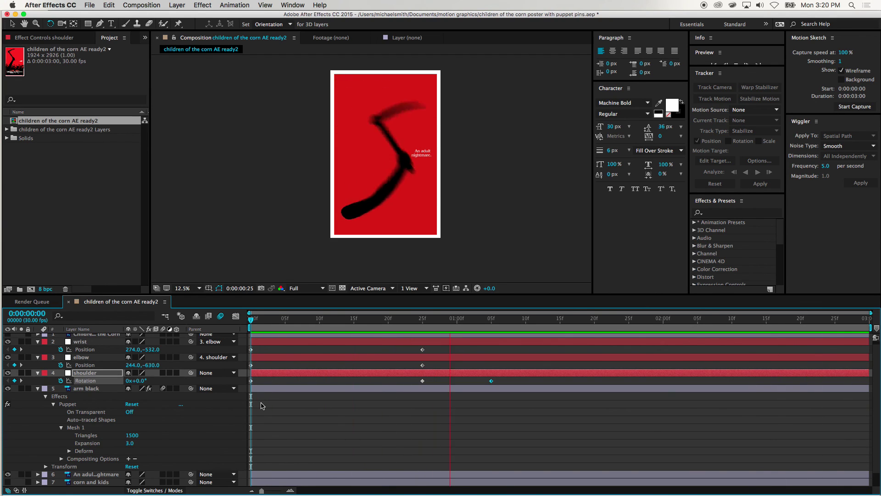
key(space)
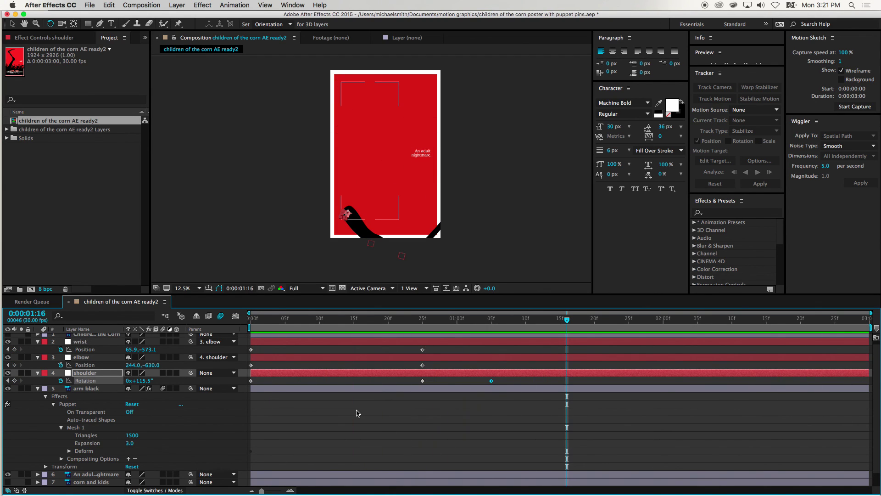
key(apostrophe)
scroll(211, 368, up, 1)
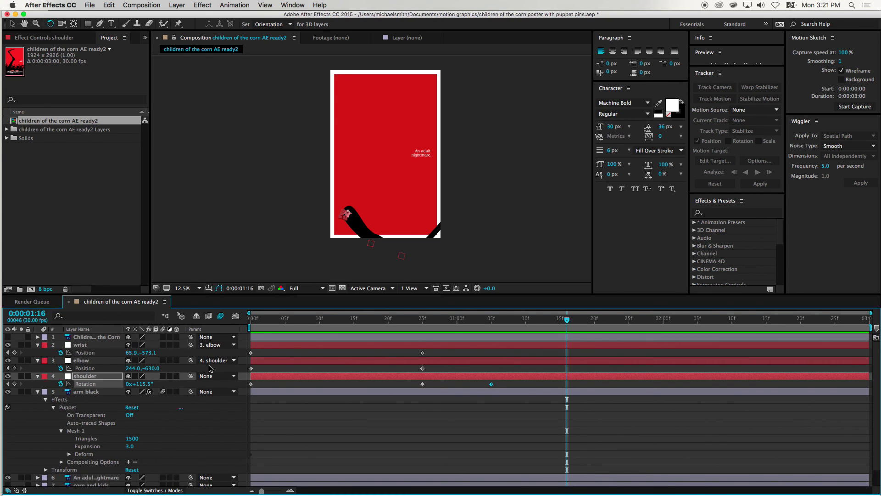
key(apostrophe)
key(apostrophe)
drag(446, 327, 499, 352)
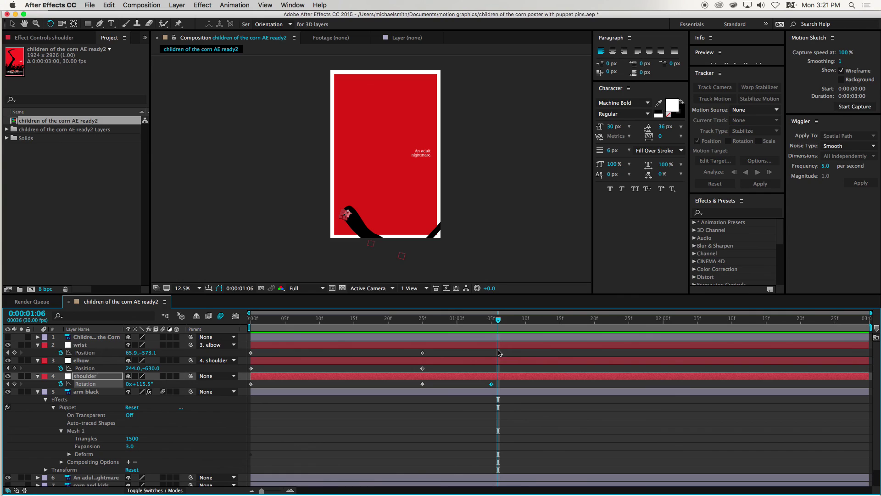